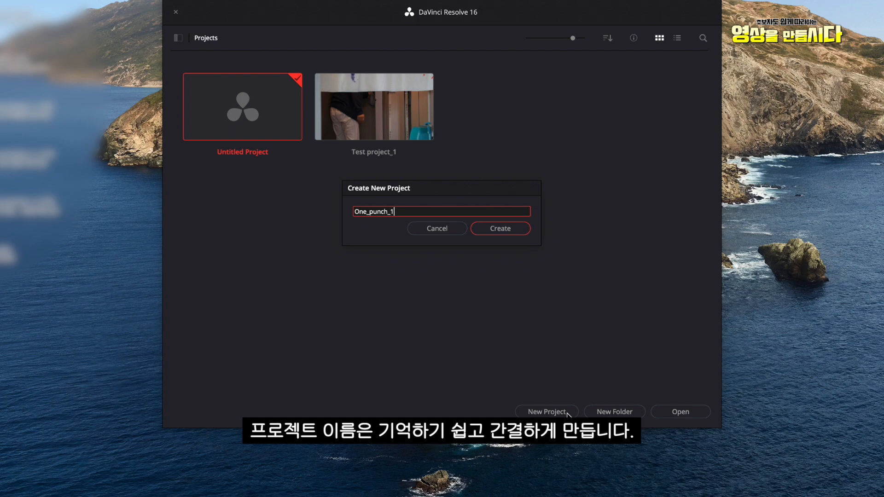
- Create a new project named One_punch_1 and switch to the Edit page
click(508, 231)
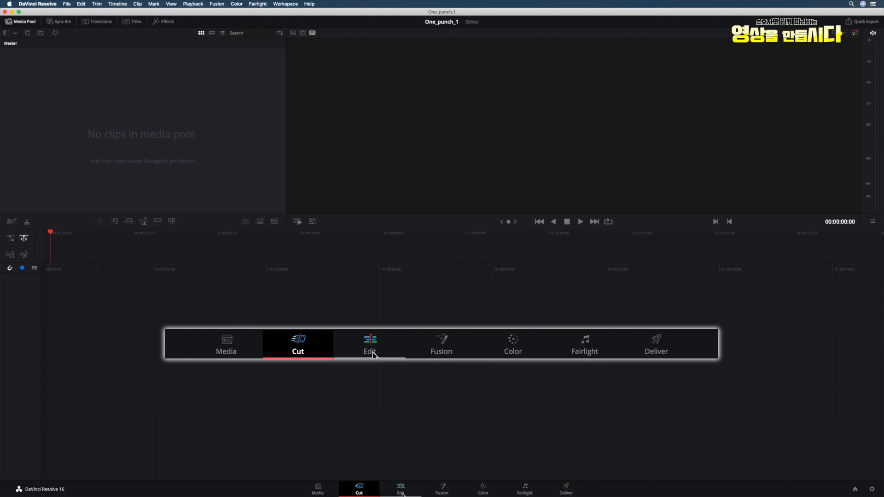
click(400, 487)
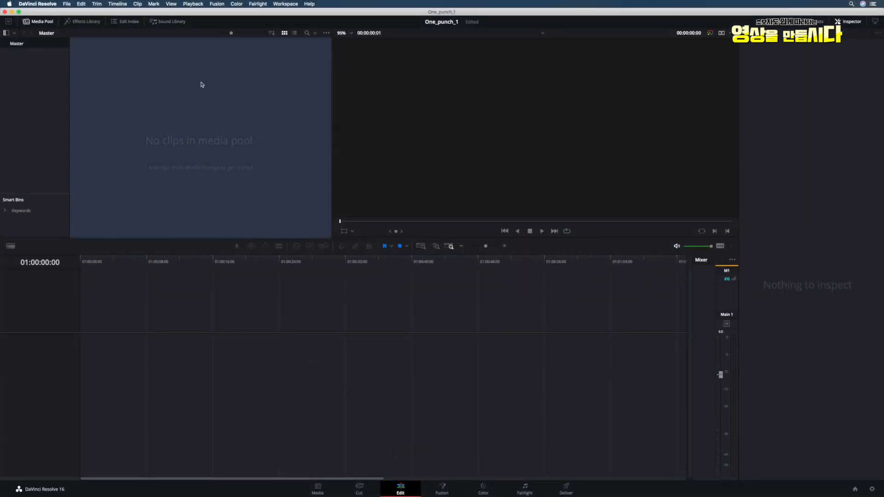
- Import 20200528_촬영영상_1.mp4, 20200528_촬영영상_2.mp4 and the WAV music file into the media pool, changing the project frame rate to match the clips
right_click(202, 83)
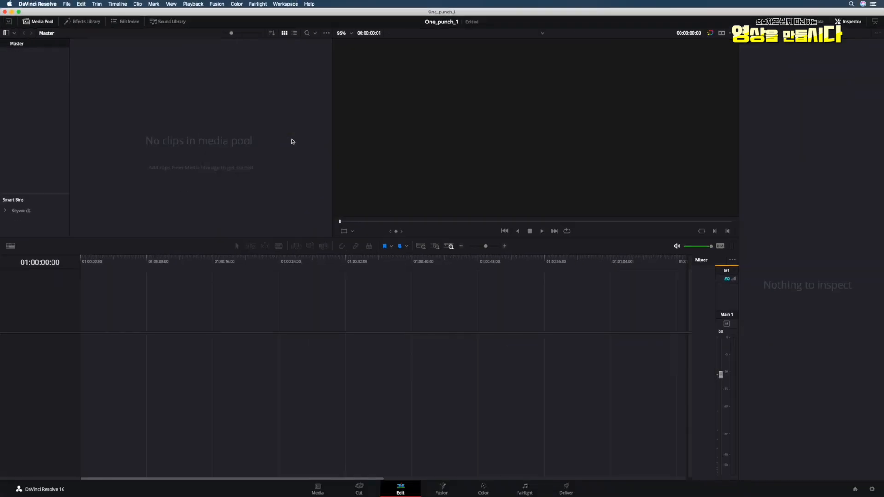
click(291, 138)
click(368, 115)
click(374, 121)
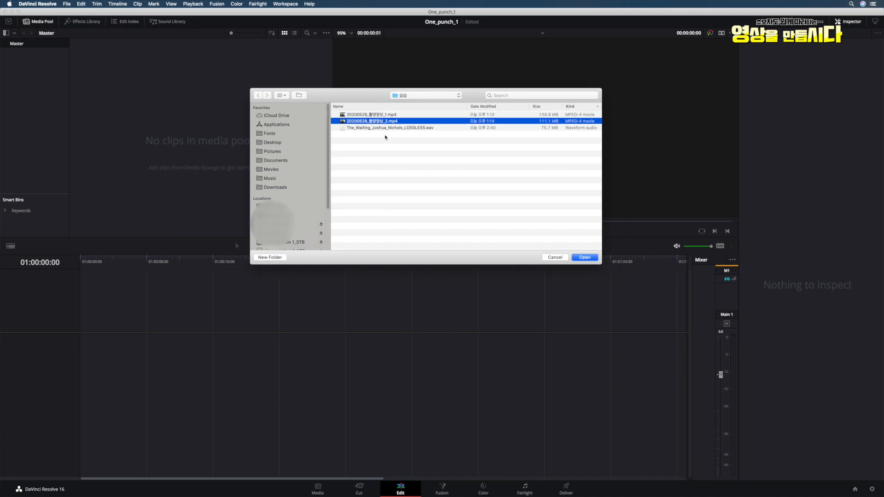
click(386, 129)
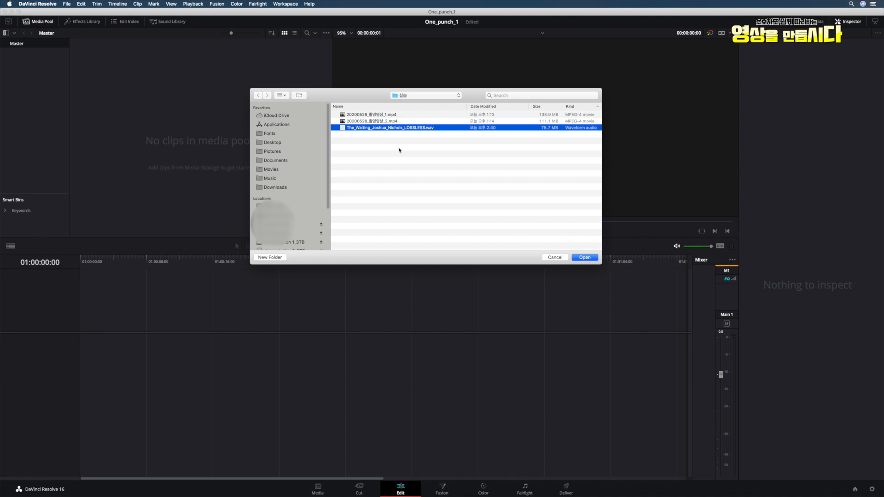
drag(378, 98, 367, 88)
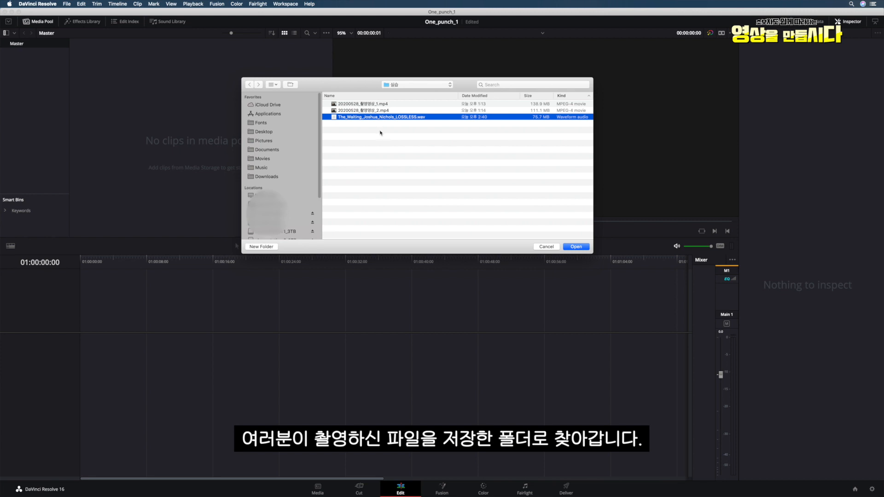
click(367, 106)
shift+click(373, 117)
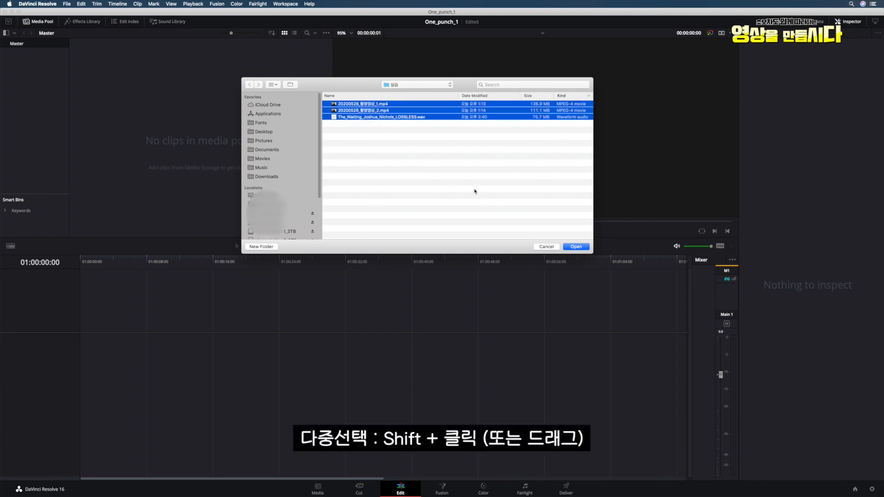
click(576, 248)
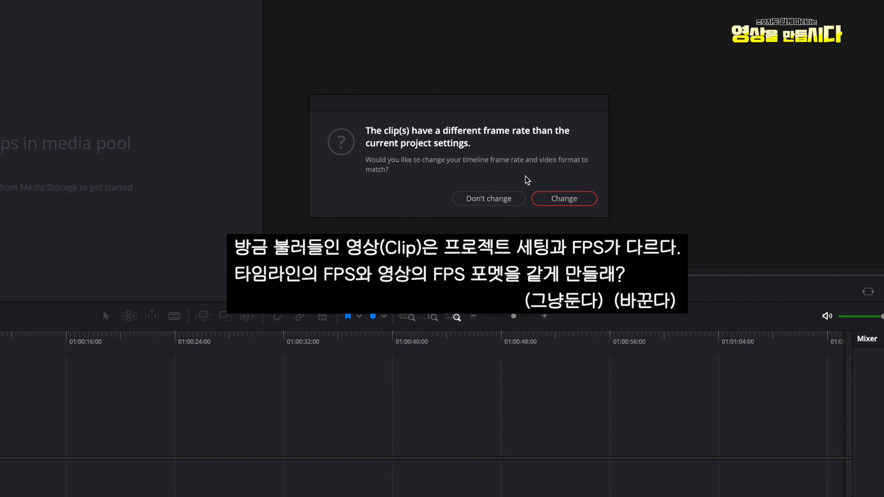
drag(484, 103, 479, 130)
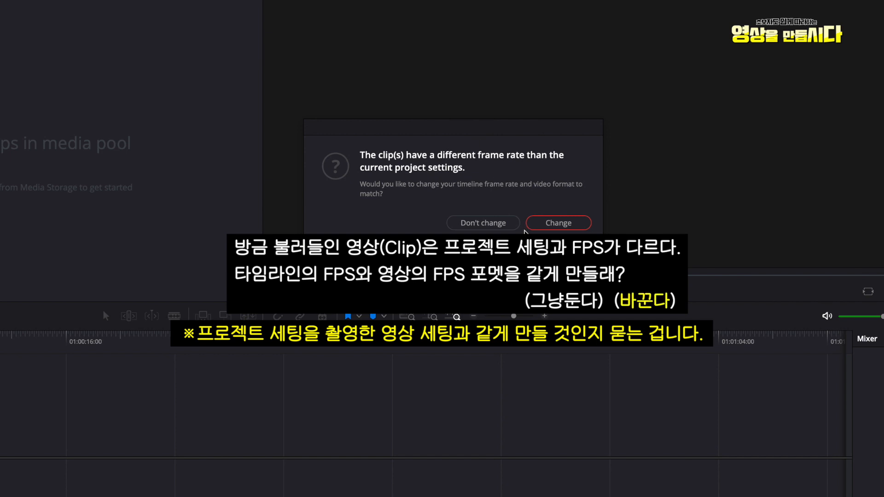
click(567, 225)
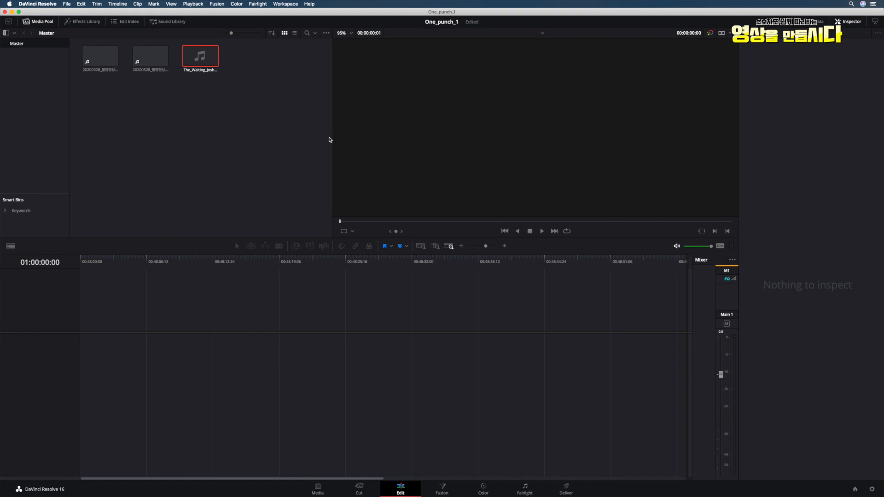
- Set the Video Monitoring format to HD 1080p 30 in the project settings and save them
click(67, 4)
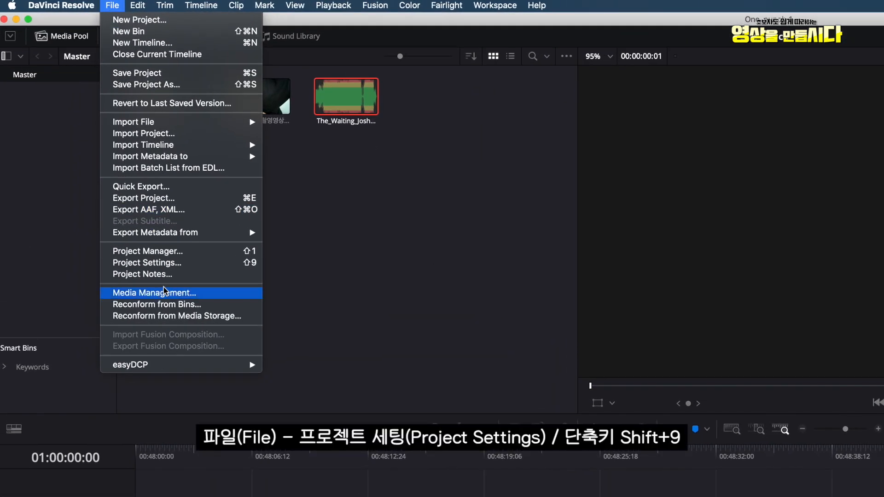
click(193, 264)
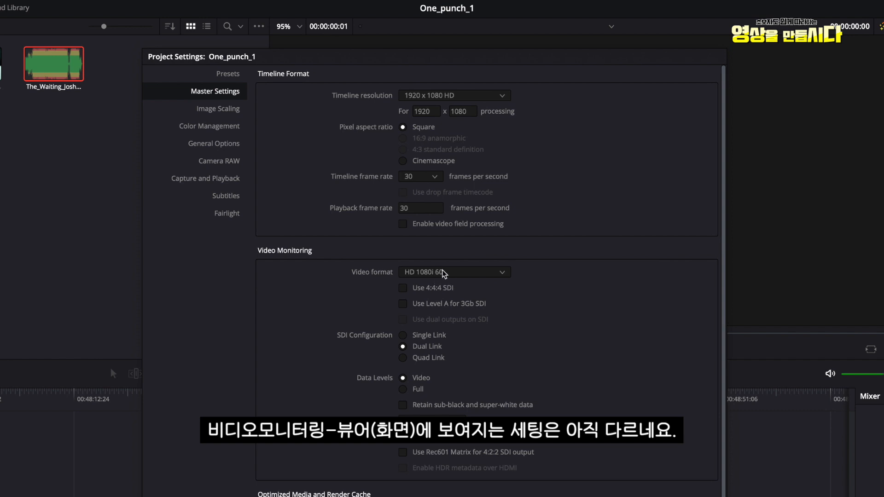
click(506, 275)
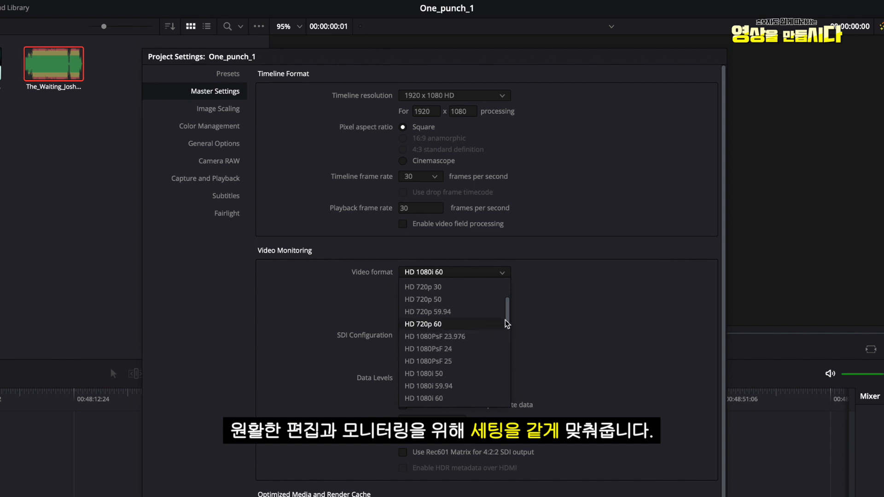
drag(508, 317, 508, 336)
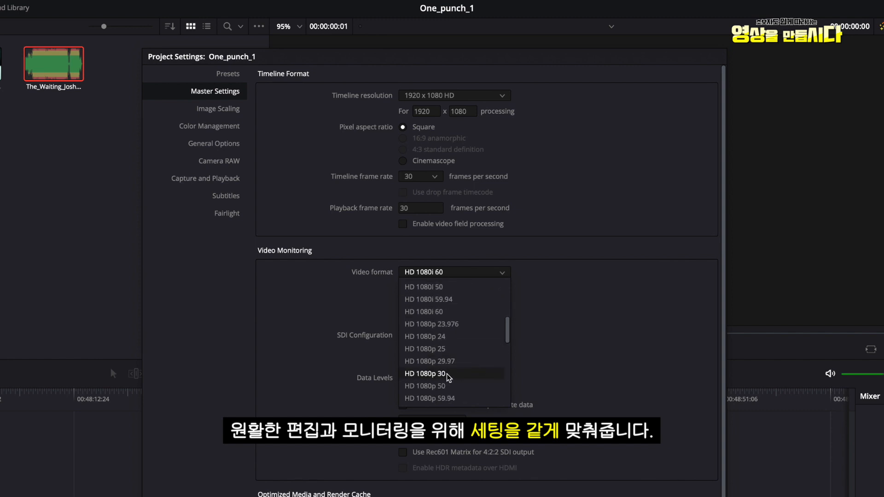
click(433, 374)
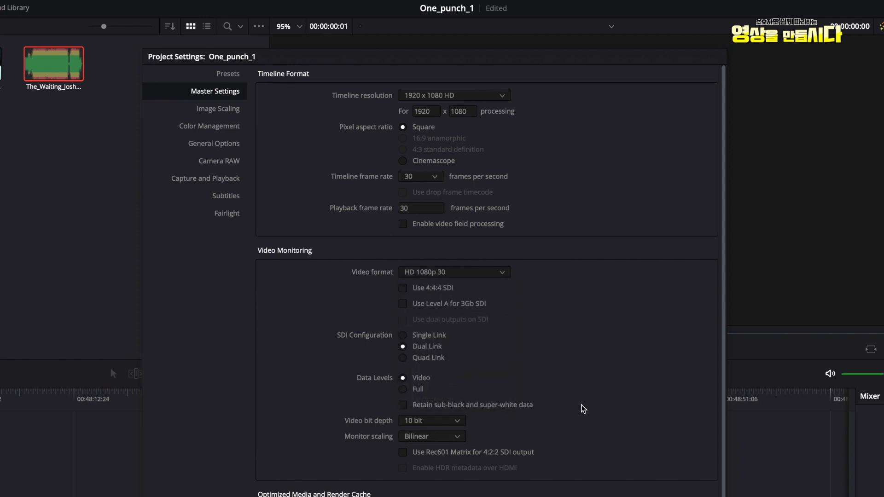
scroll(581, 406, down, 3)
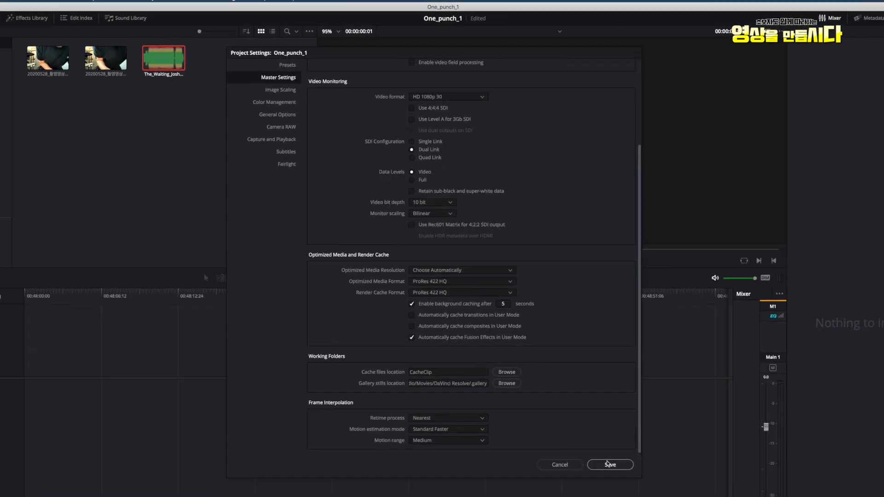
click(584, 408)
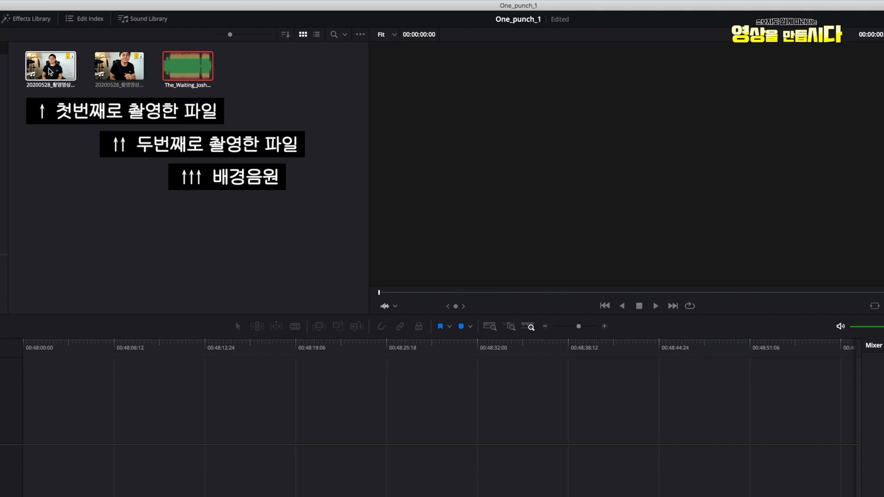
- Preview the two imported video clips in the media pool
click(150, 57)
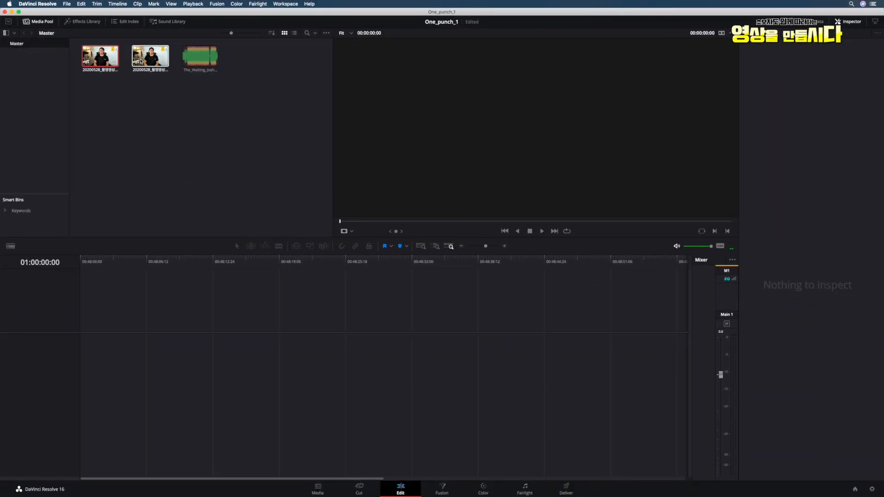
click(159, 150)
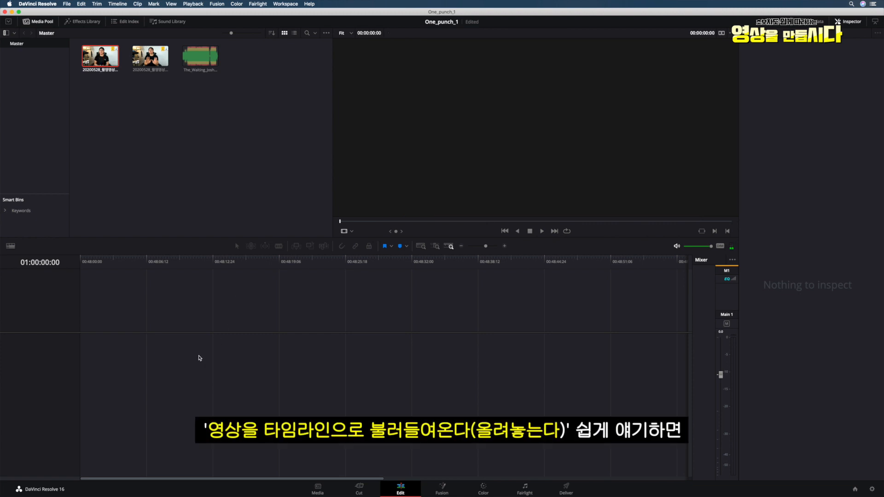
click(109, 95)
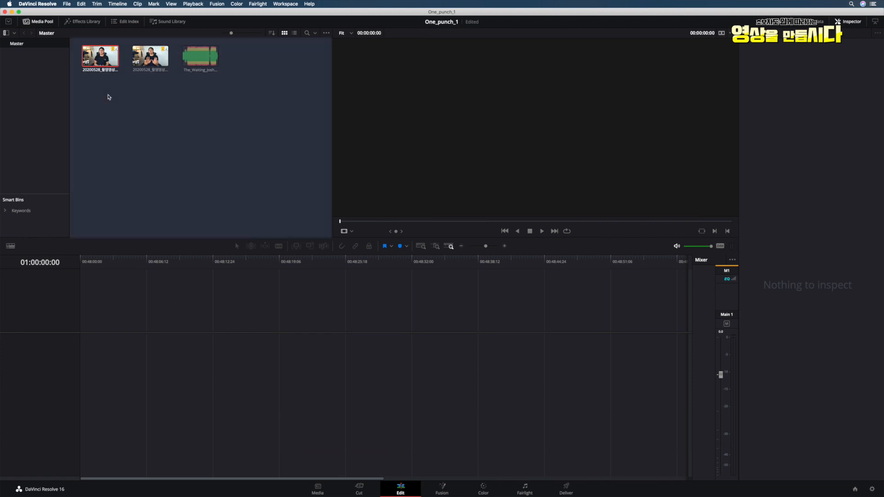
click(104, 60)
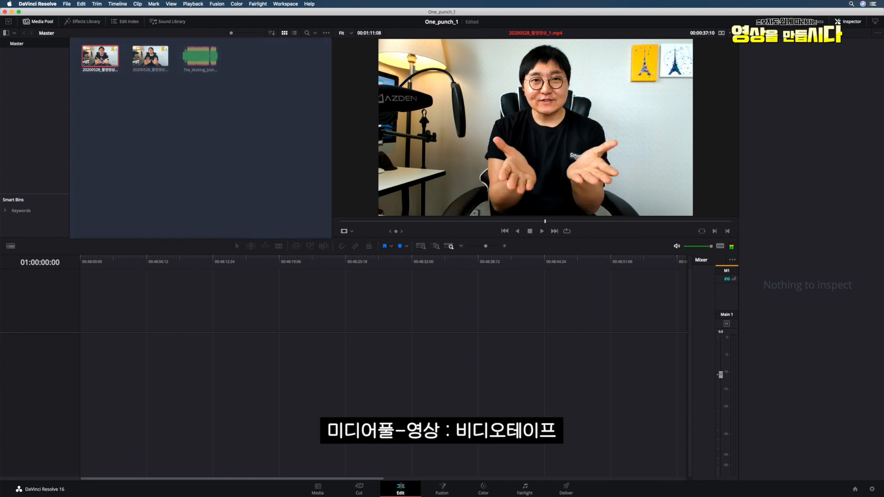
click(150, 61)
click(203, 89)
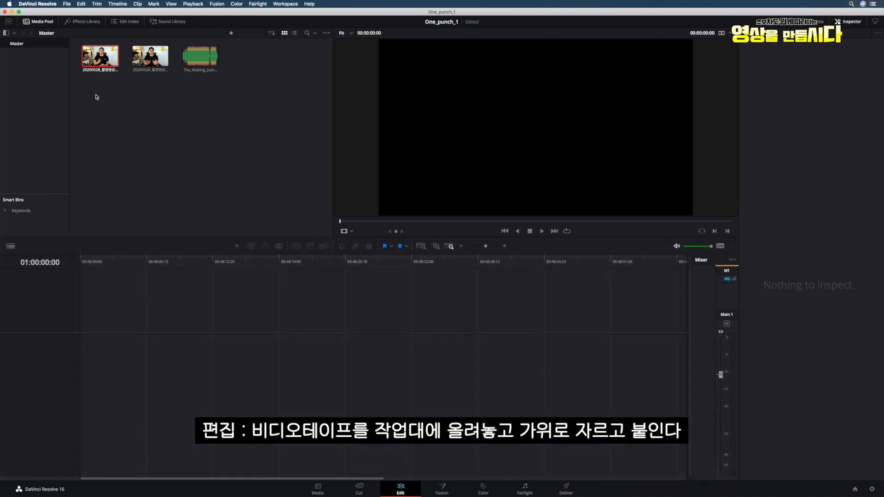
- Place the clip 20200528_촬영영상_1.mp4 at the start of the empty timeline
double_click(100, 60)
drag(101, 59, 83, 365)
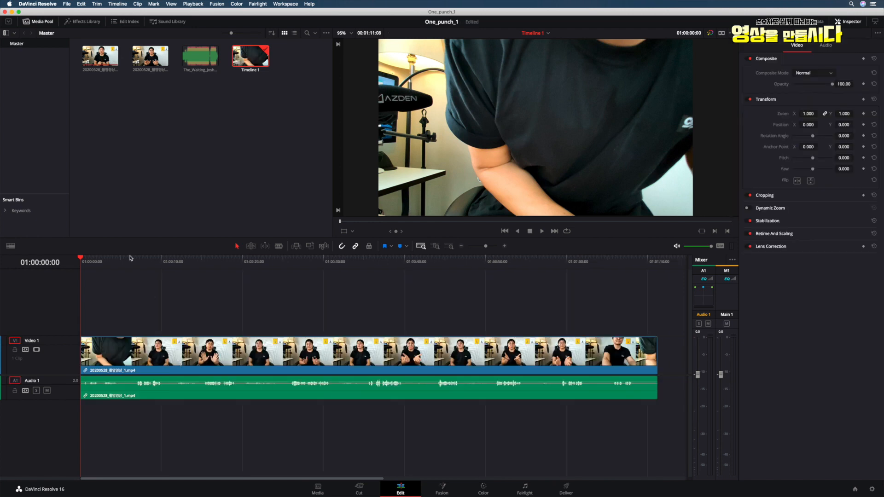
- Scrub through the clip on the timeline and examine its video and audio properties in the Inspector
drag(101, 267, 632, 281)
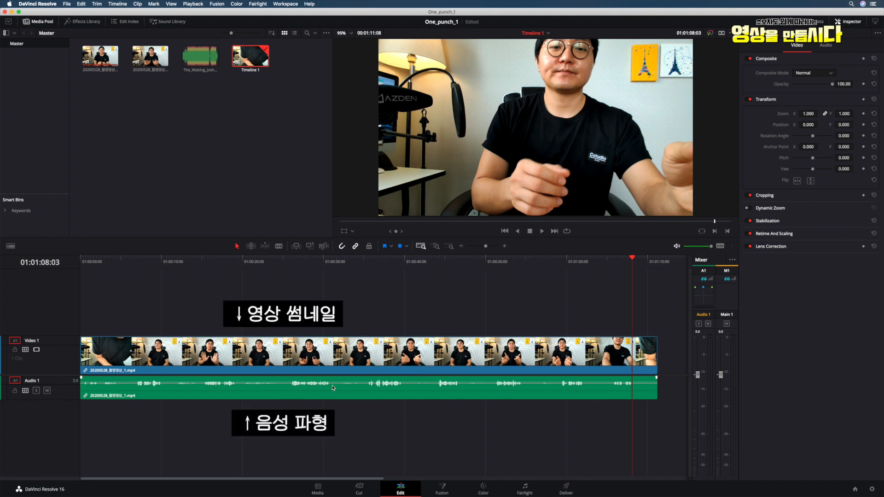
click(344, 265)
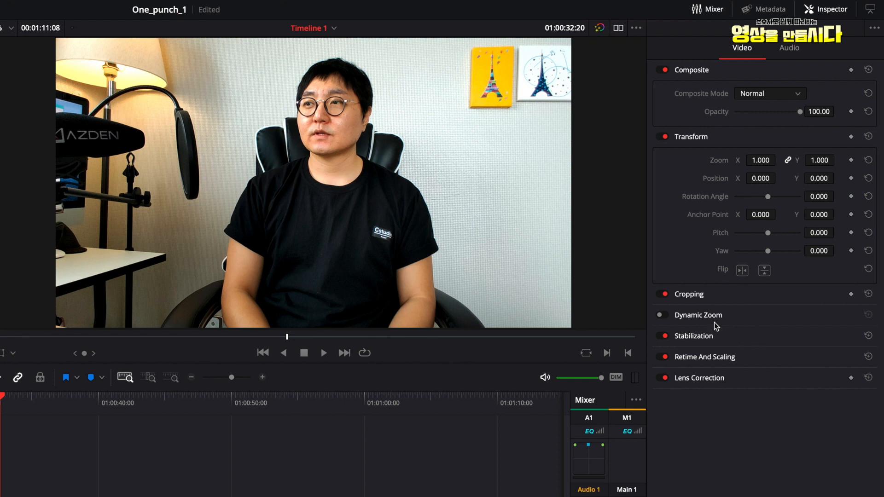
click(789, 49)
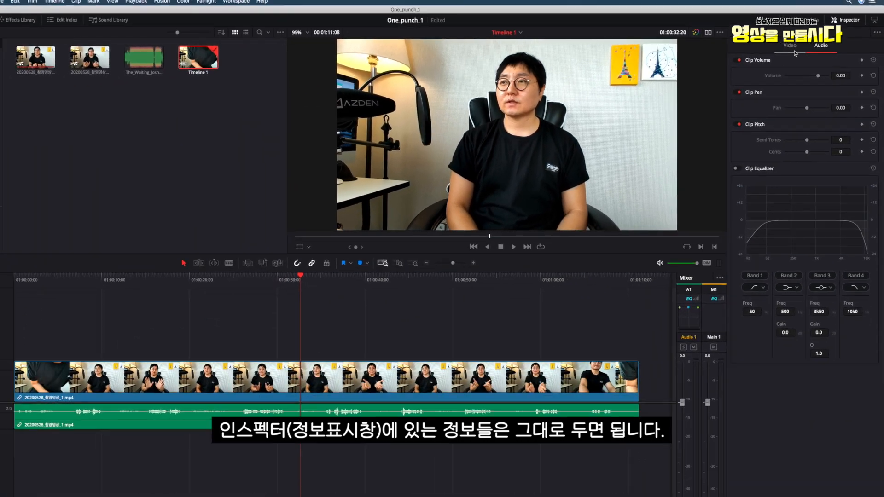
click(741, 47)
- Play the clip from the start of the timeline to check its picture and sound, and return near the beginning
mouse_move(350, 269)
mouse_down()
mouse_move(329, 265)
mouse_move(359, 262)
mouse_move(338, 277)
mouse_up()
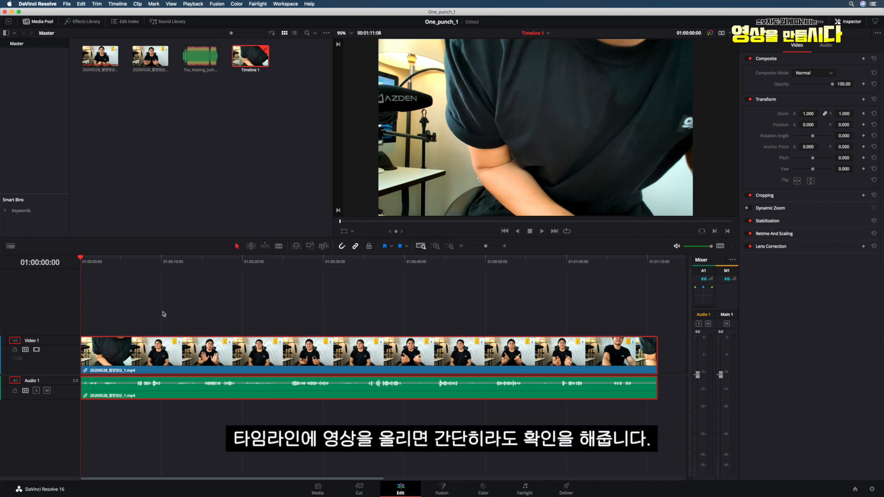
click(542, 232)
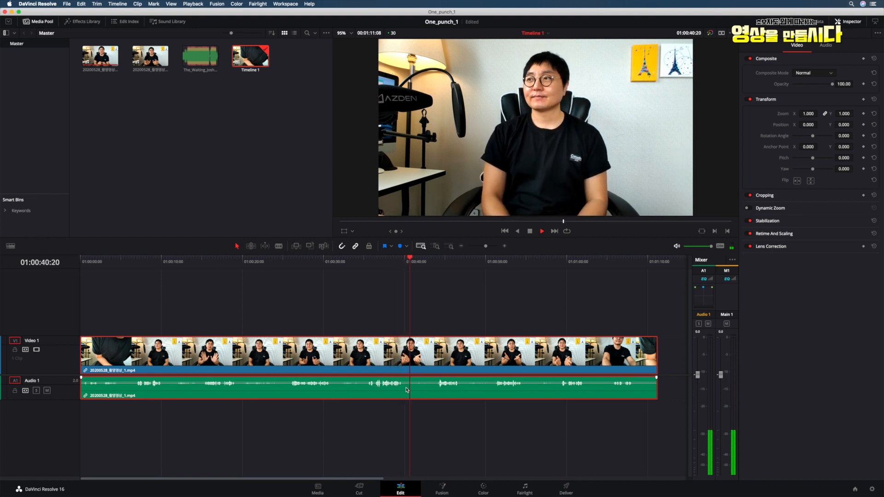
key(space)
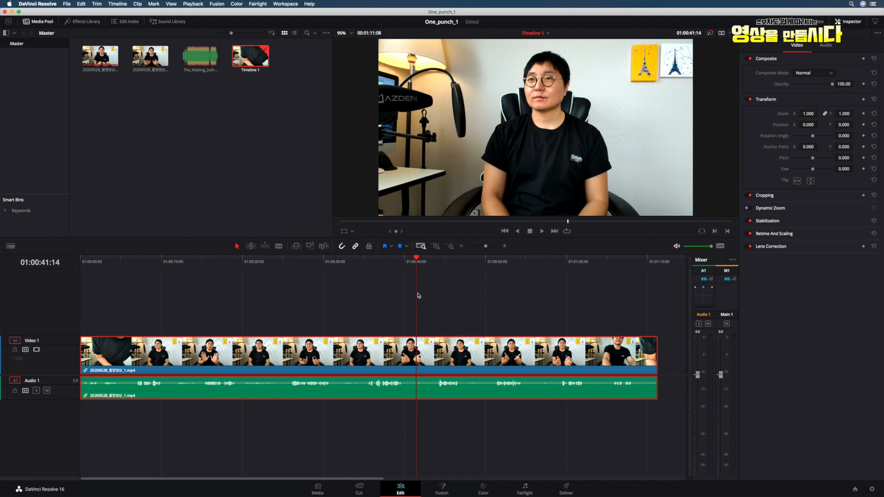
click(119, 260)
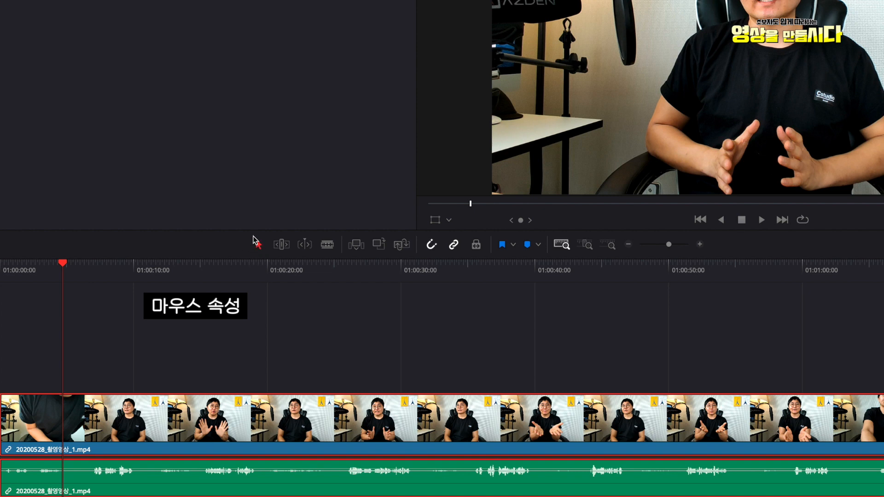
- Split the timeline clip with the Blade tool at about 01:00:05:16, separating the unwanted opening from the rest
click(328, 245)
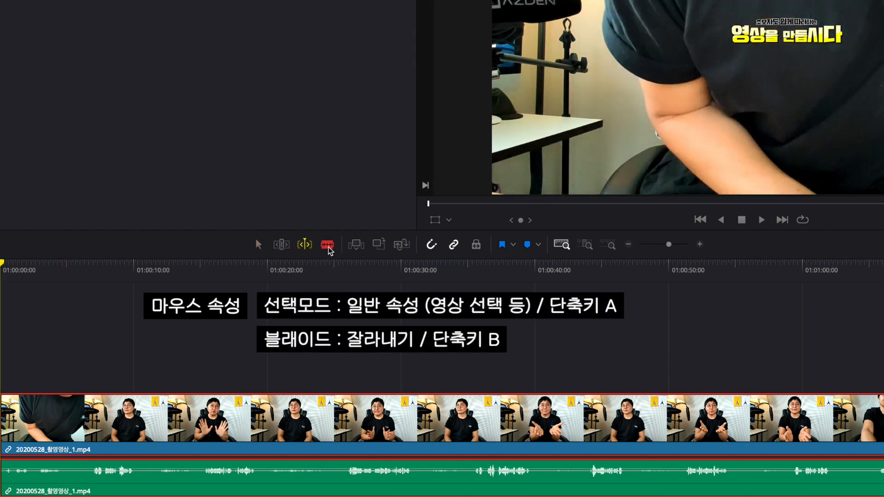
key(t)
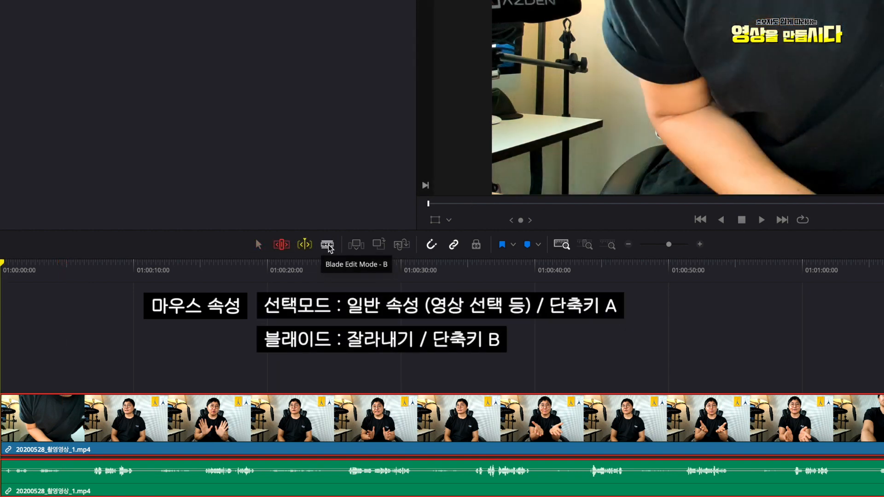
click(329, 247)
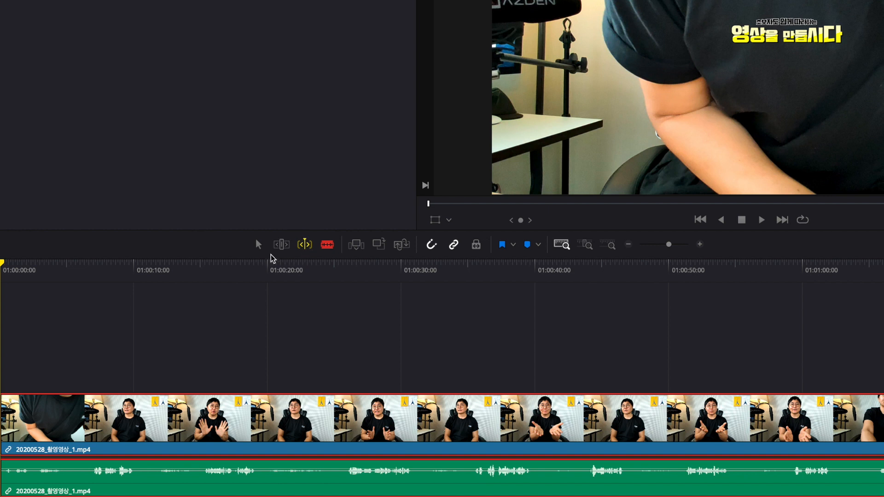
click(259, 246)
click(330, 248)
click(321, 249)
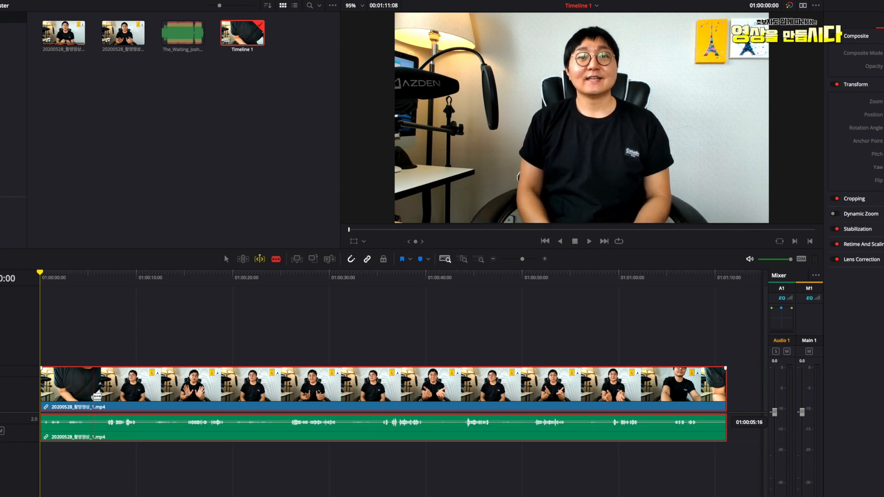
click(94, 397)
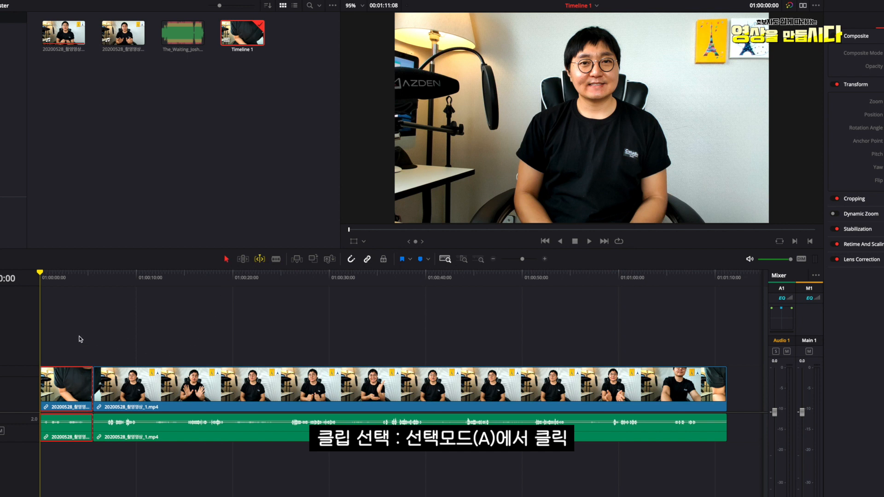
- Delete the unwanted opening segment and move the remaining clip to the start of the timeline
right_click(73, 387)
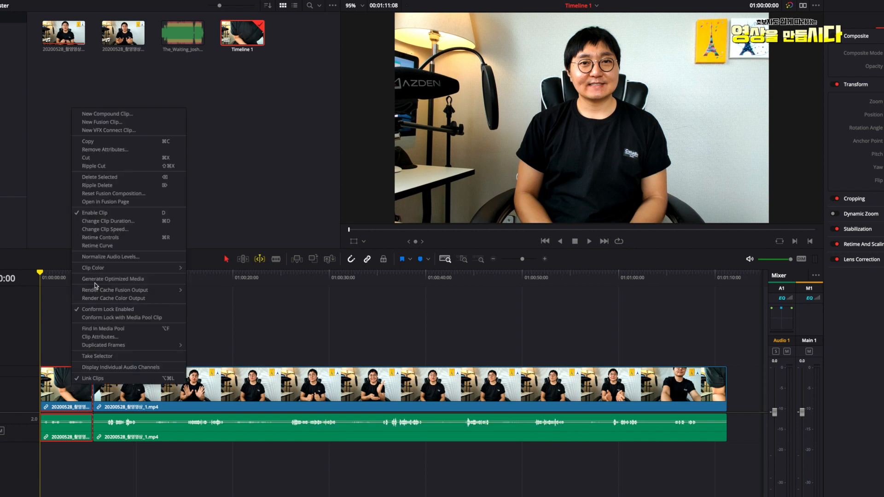
click(110, 179)
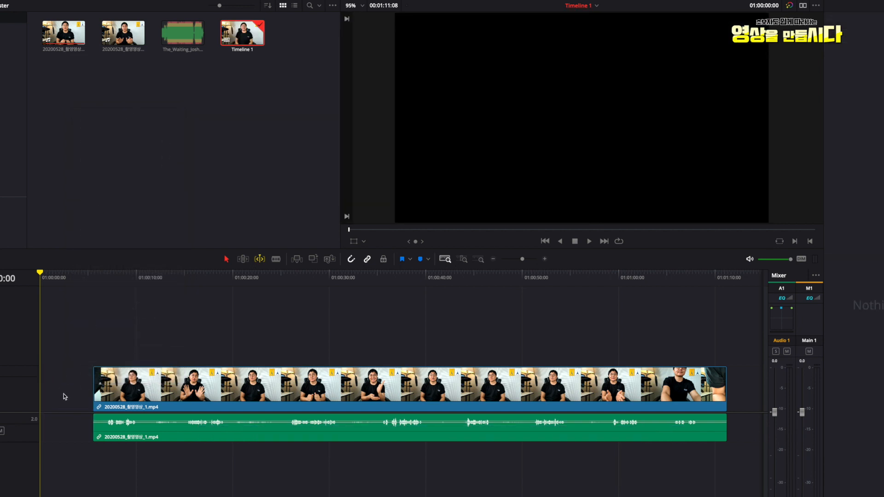
click(31, 289)
drag(129, 394, 68, 389)
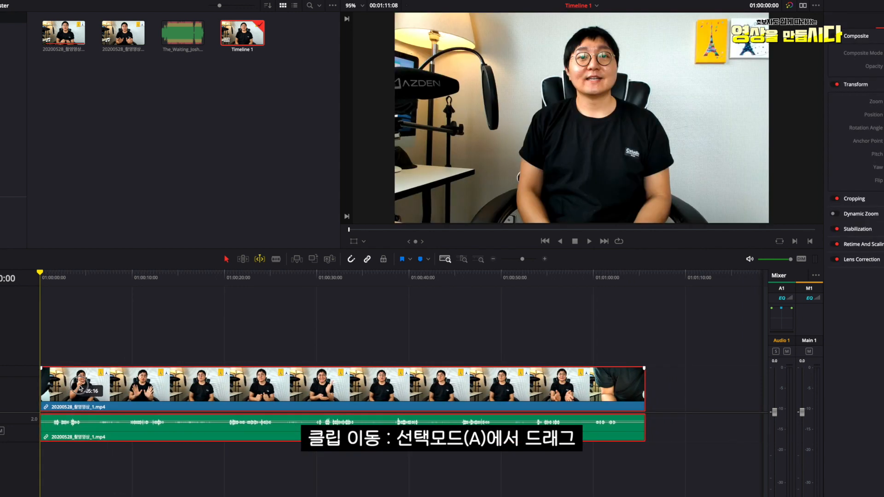
- Play the clip from the start to find the end of the first spoken line, and split it with the Blade tool at 01:00:04:17
mouse_move(40, 270)
mouse_down()
mouse_move(63, 271)
mouse_move(30, 282)
mouse_up()
click(589, 241)
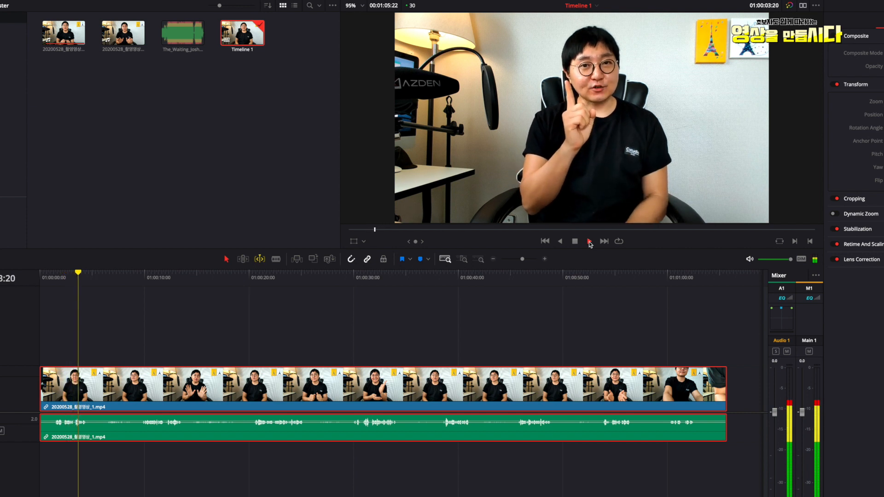
click(589, 243)
key(space)
mouse_move(103, 278)
mouse_down()
mouse_move(119, 280)
mouse_move(89, 287)
mouse_up()
key(b)
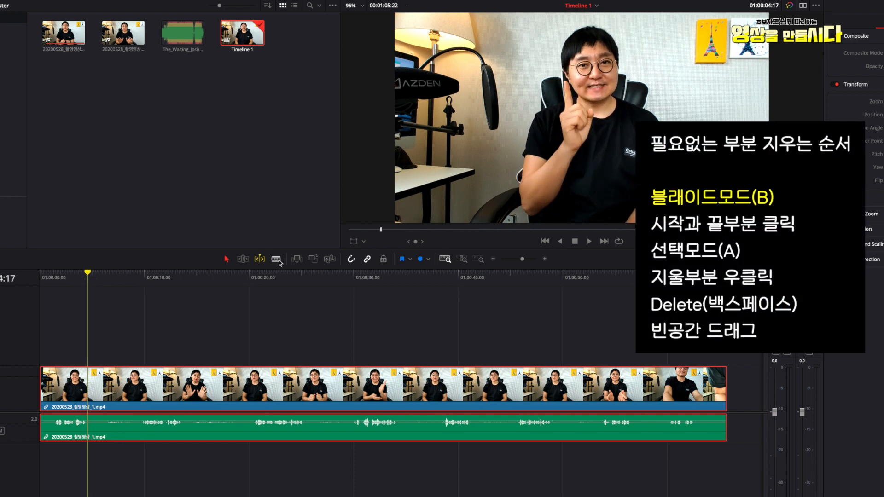
click(94, 390)
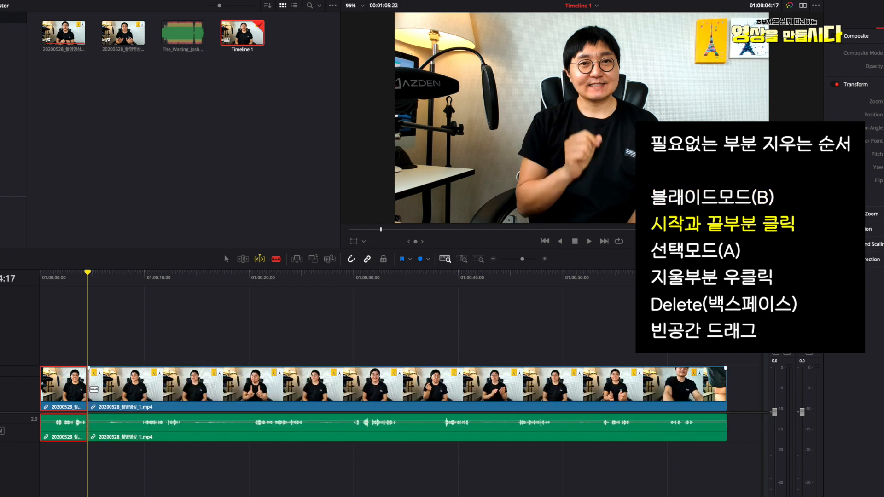
- Find where the unneeded passage ends and split the clip with the Blade tool at 01:00:09:22
click(110, 278)
drag(111, 280, 140, 282)
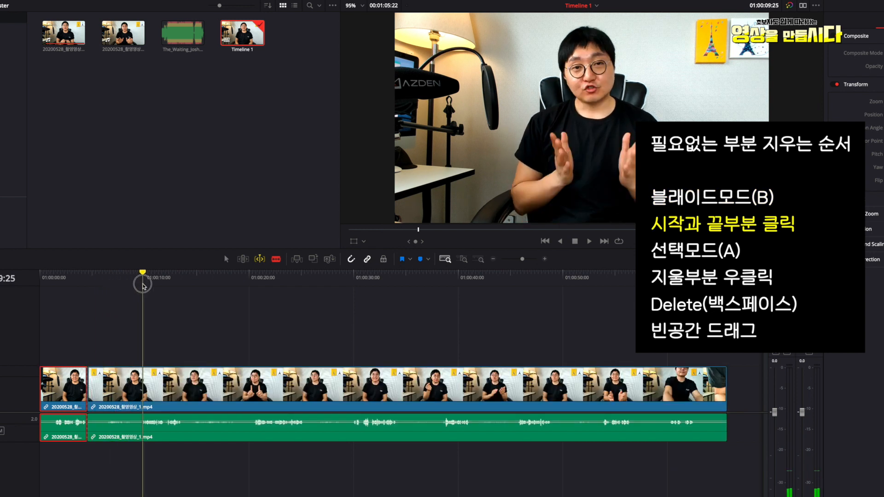
click(588, 242)
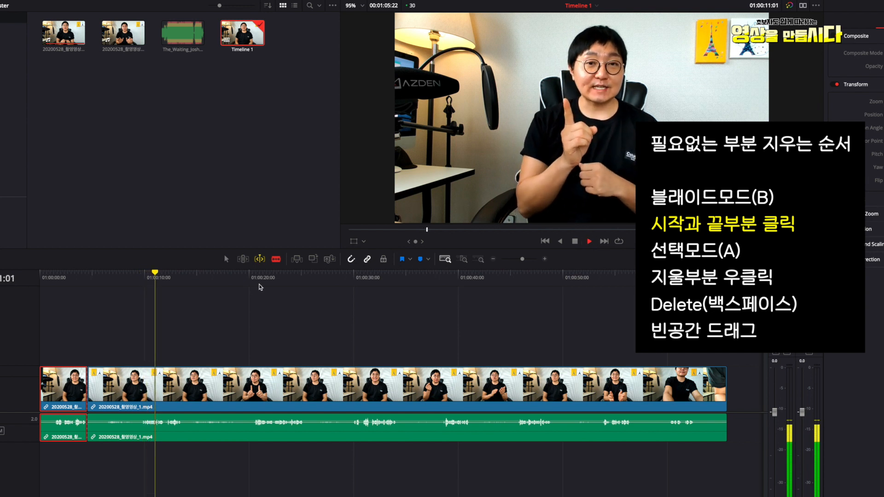
key(space)
drag(165, 278, 142, 278)
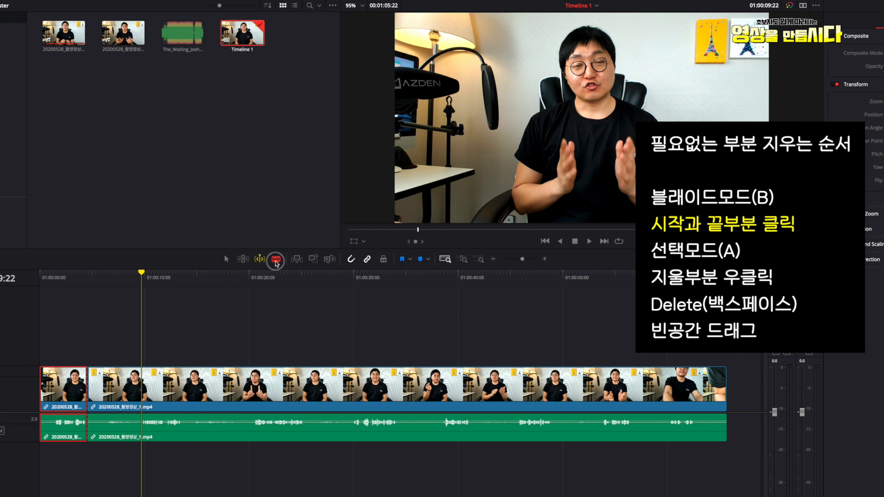
click(141, 389)
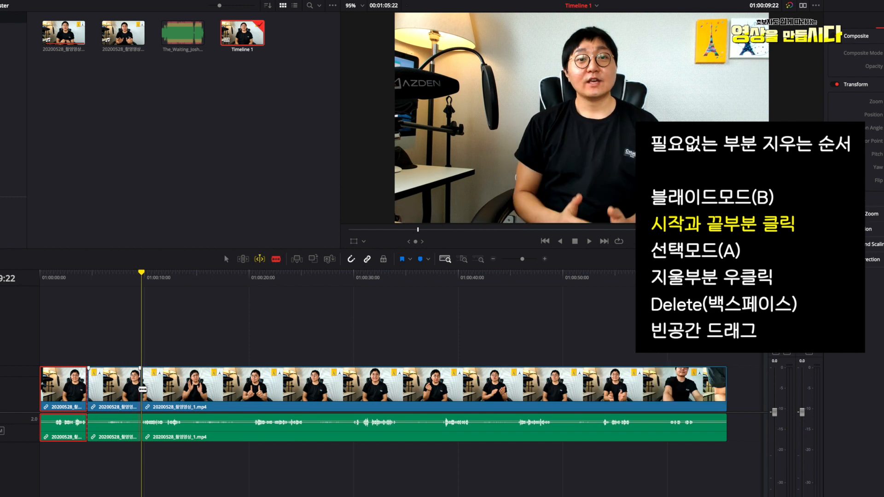
- Delete the segment between 01:00:04:17 and 01:00:09:22 and move the following clip against the first one to close the gap
click(226, 260)
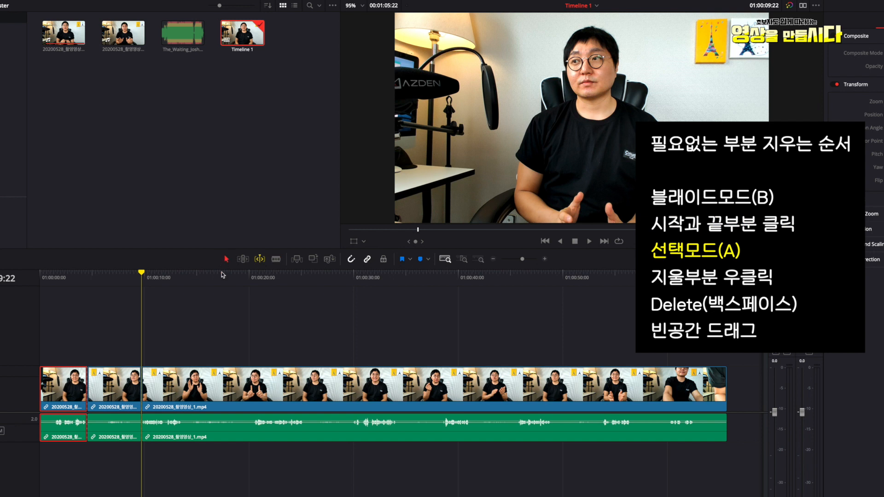
click(122, 387)
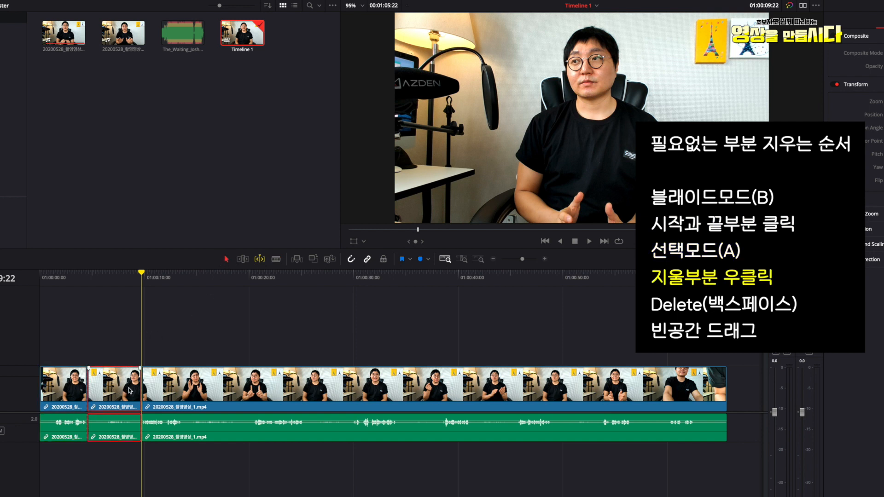
right_click(121, 395)
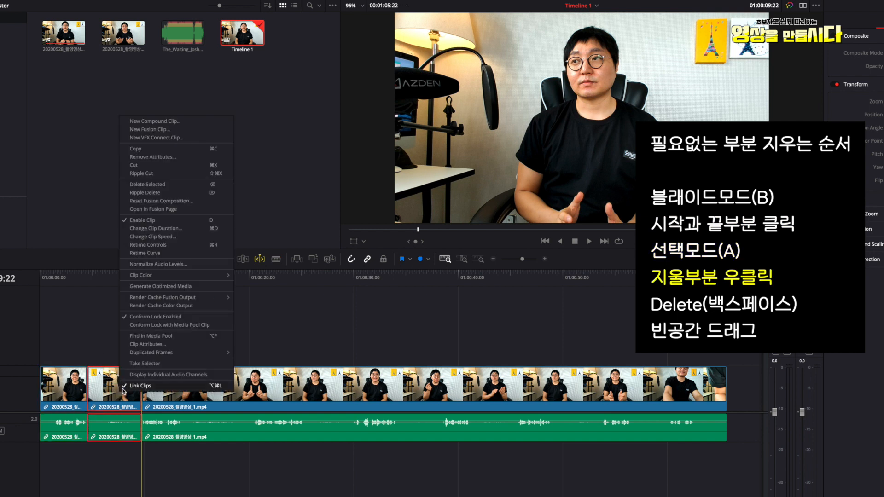
click(191, 185)
click(113, 407)
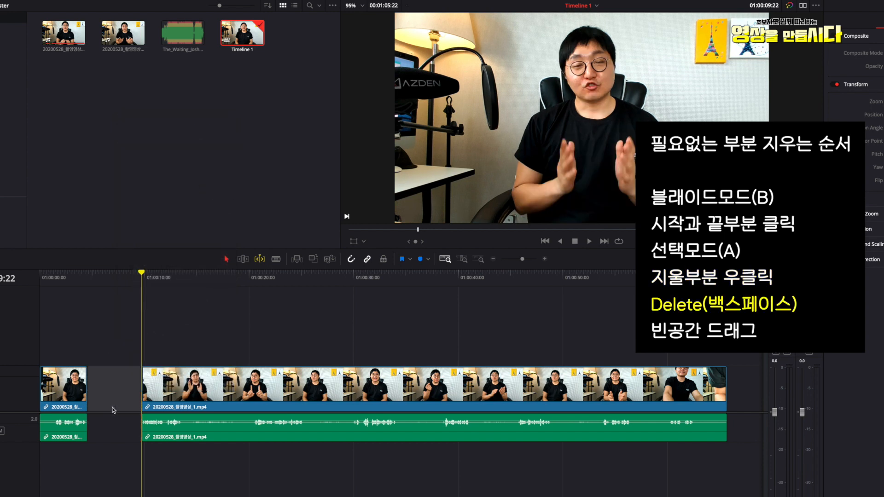
drag(168, 394, 119, 394)
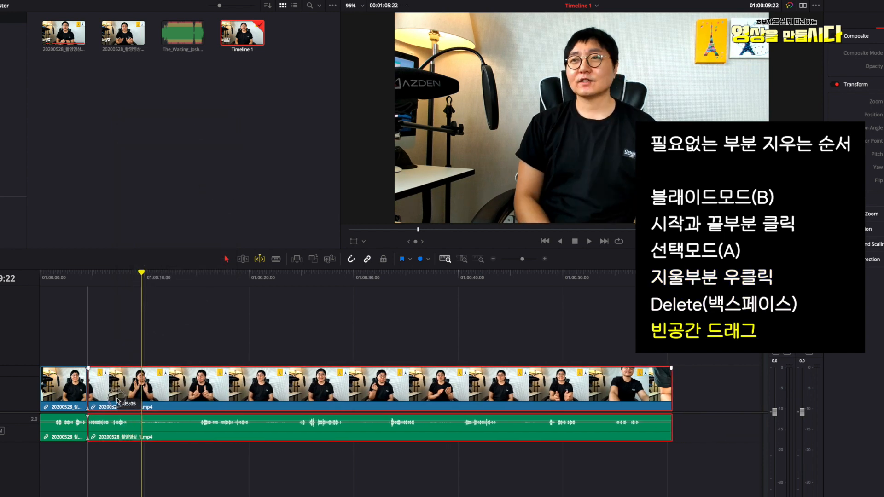
- Split the second clip with the Blade tool at 01:00:08:13 and at about 01:00:15, around the silent passage
click(73, 286)
drag(73, 286, 136, 294)
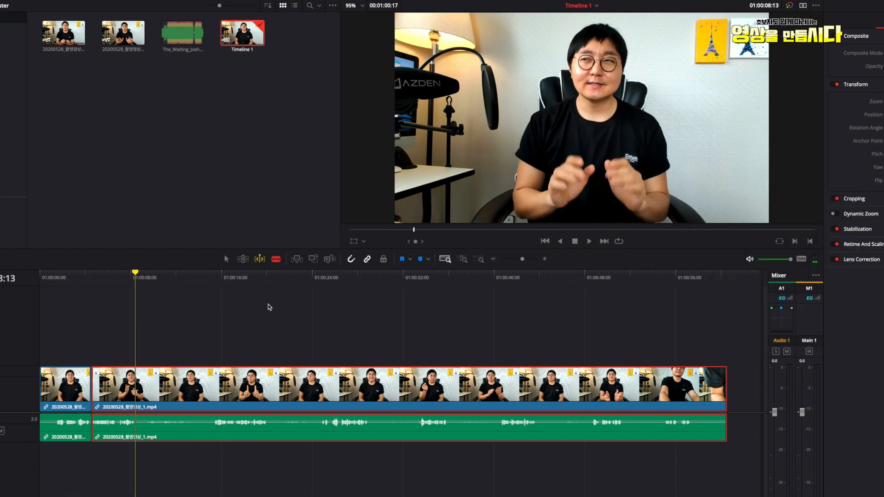
click(136, 397)
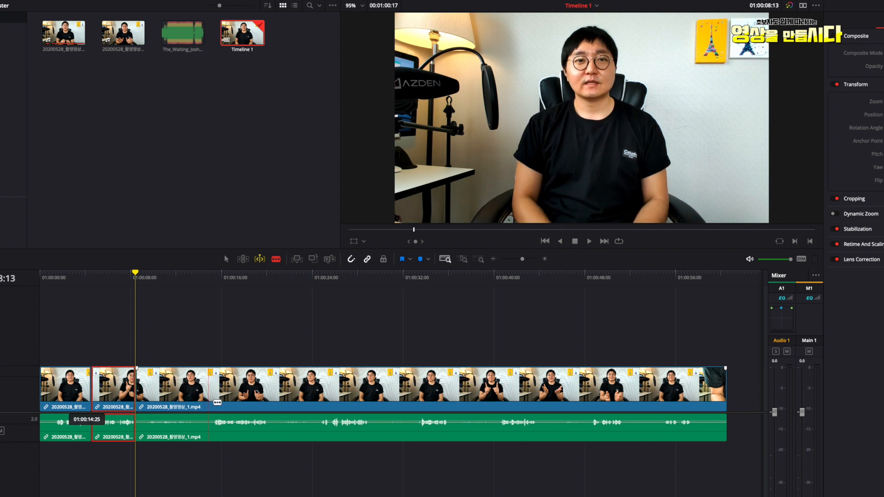
click(215, 402)
- Ripple delete the silent segment that begins at 01:00:08:13
click(226, 259)
click(176, 392)
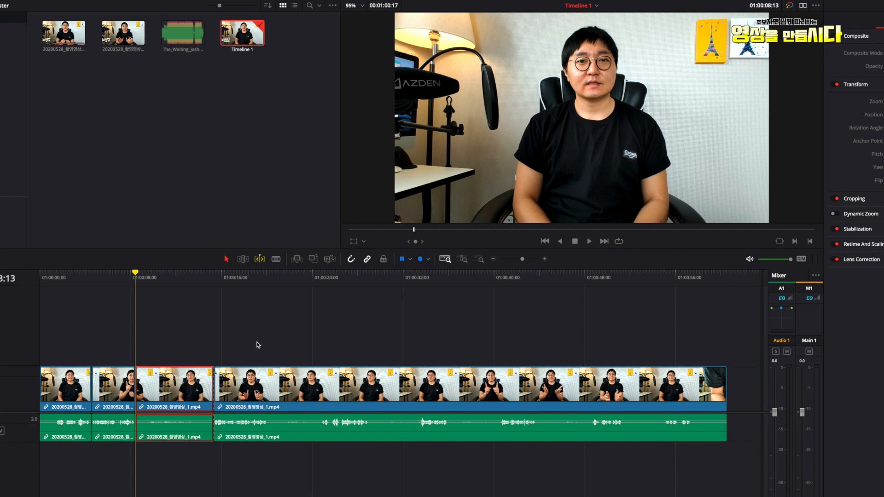
right_click(184, 380)
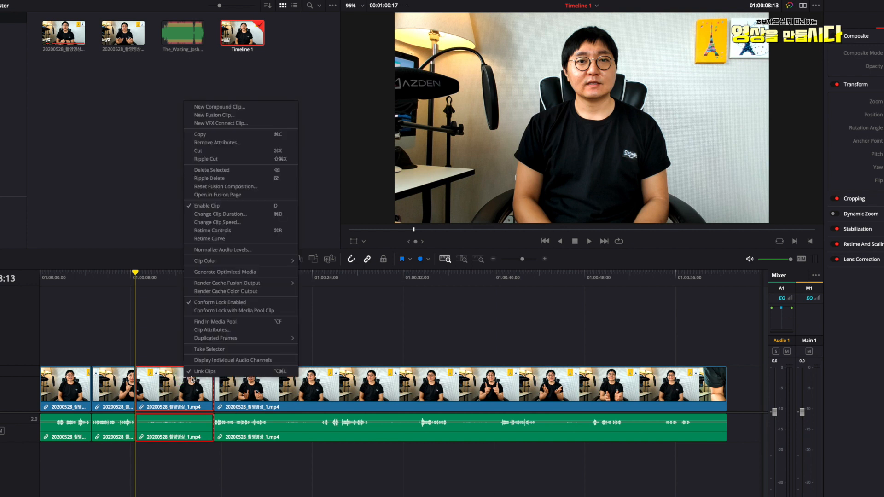
click(244, 179)
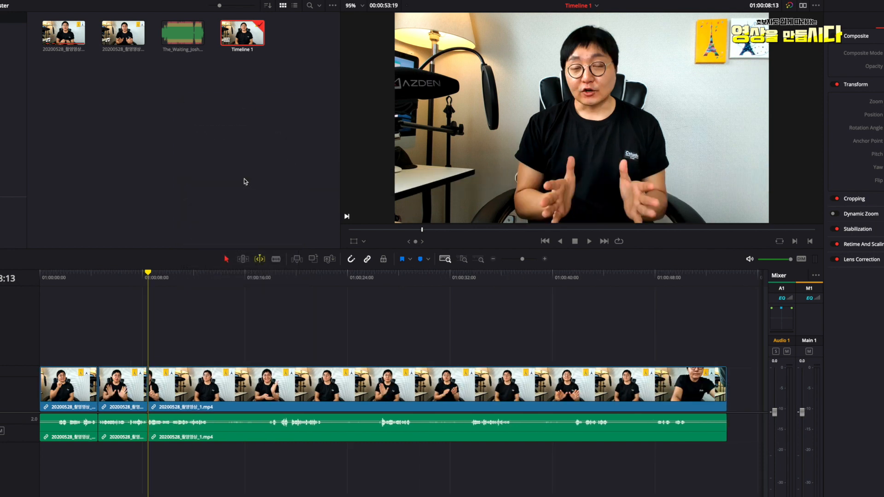
- Play the edited timeline from the start and split the last clip at 01:00:13:04, where the spoken part ends
drag(153, 280, 44, 288)
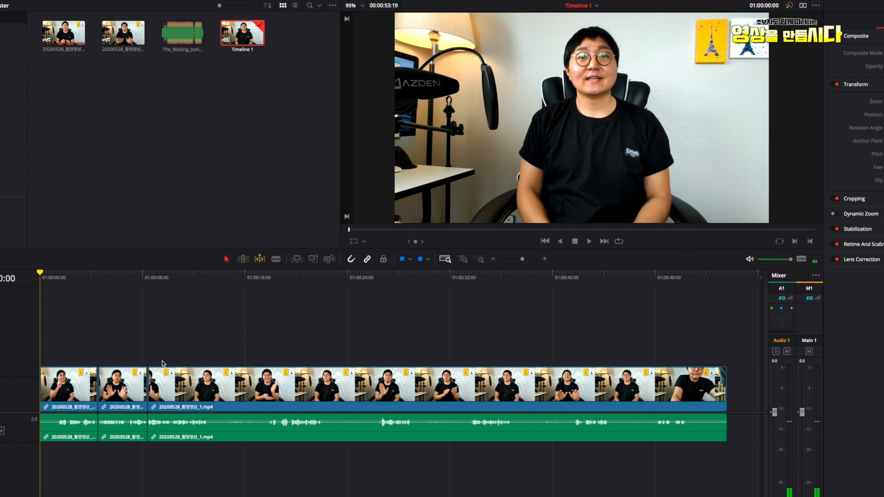
click(590, 241)
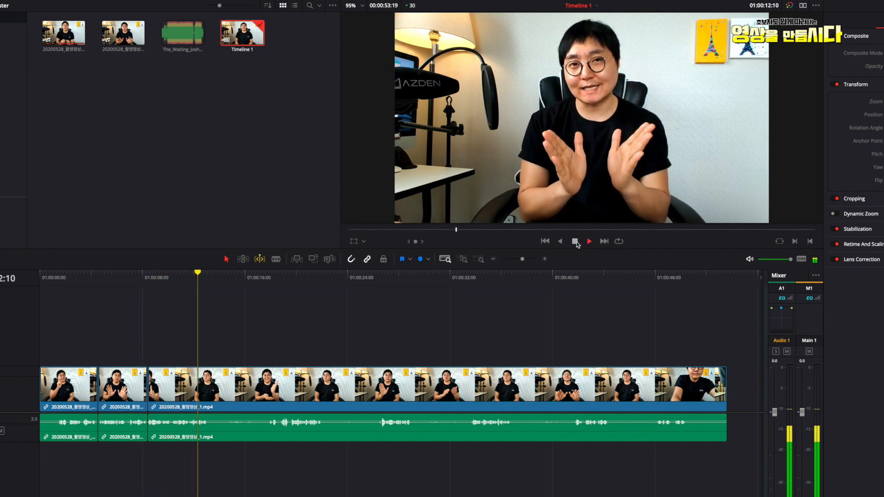
click(575, 242)
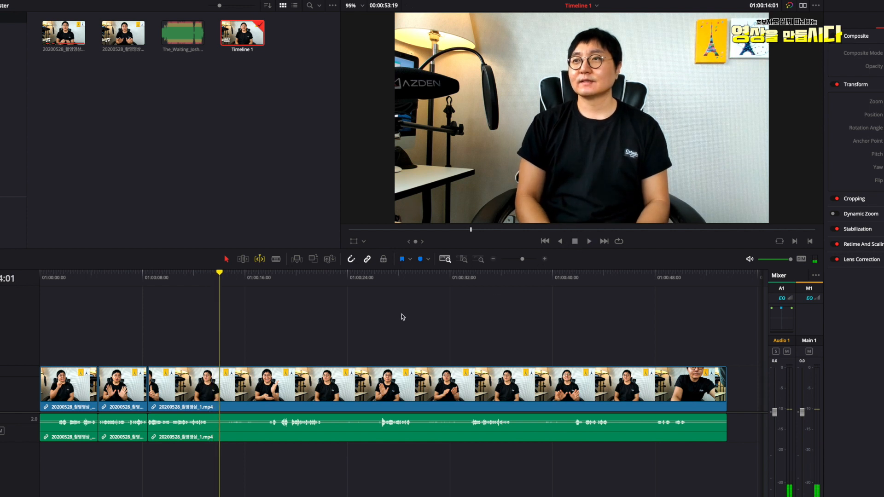
drag(221, 276, 209, 280)
click(209, 424)
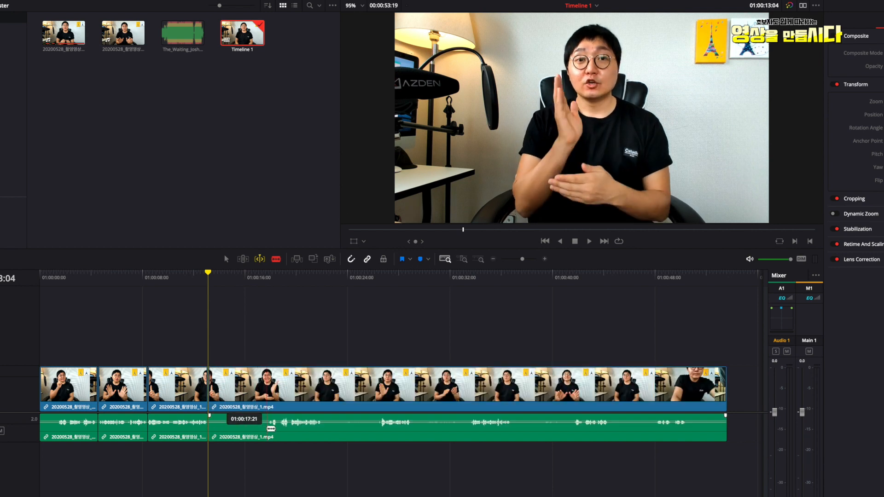
- Split the rest of the clip at the start and end of each silent passage, from about 01:00:17 to 01:00:50, using the waveform
click(268, 428)
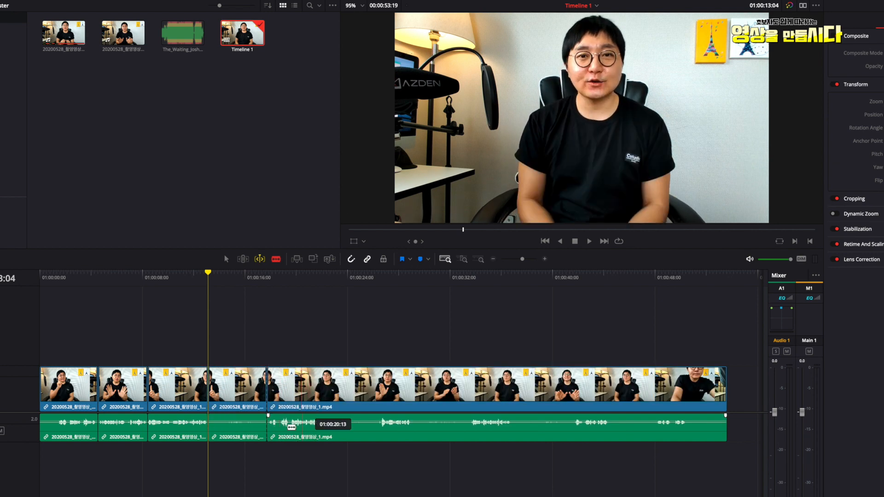
click(322, 397)
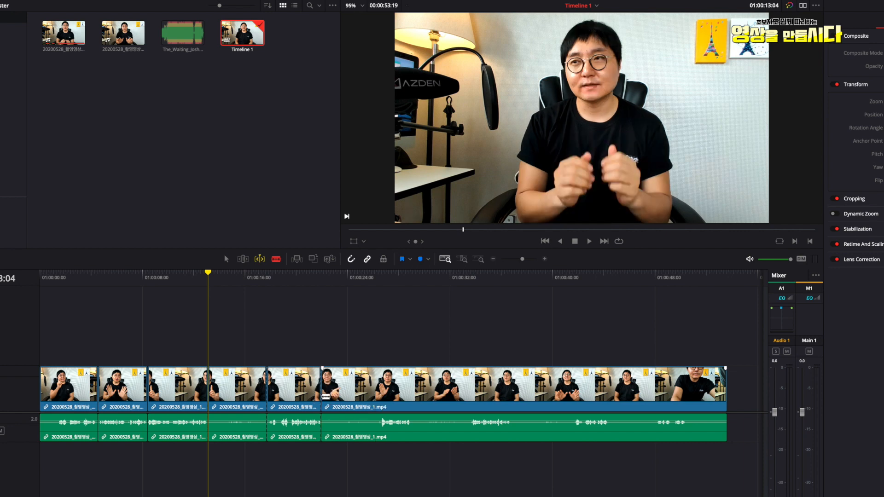
click(379, 397)
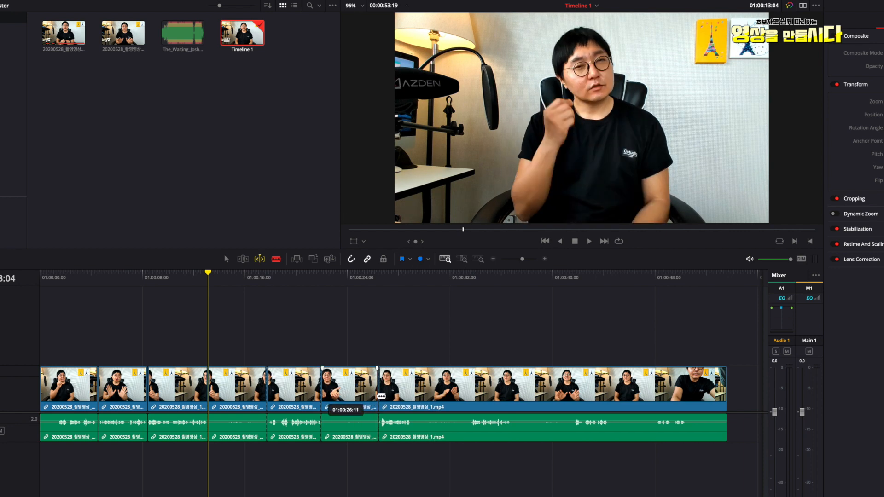
click(412, 396)
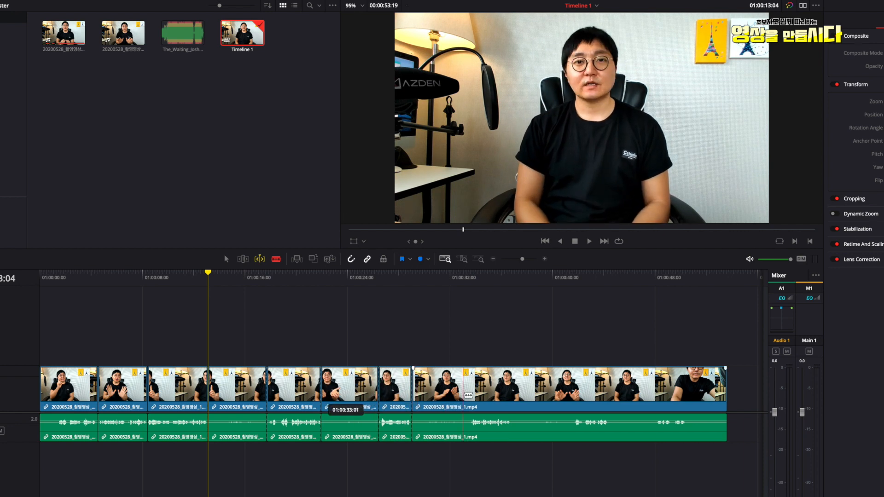
click(469, 396)
click(513, 396)
click(574, 396)
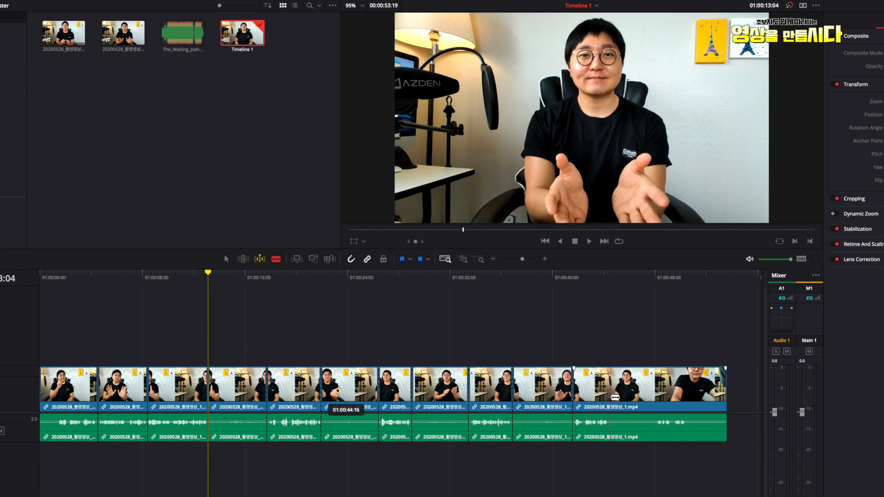
click(610, 397)
click(654, 397)
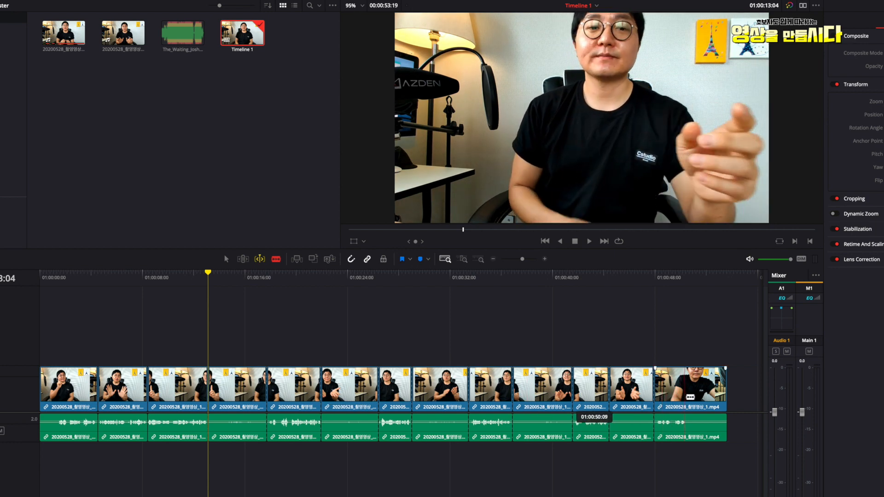
click(686, 396)
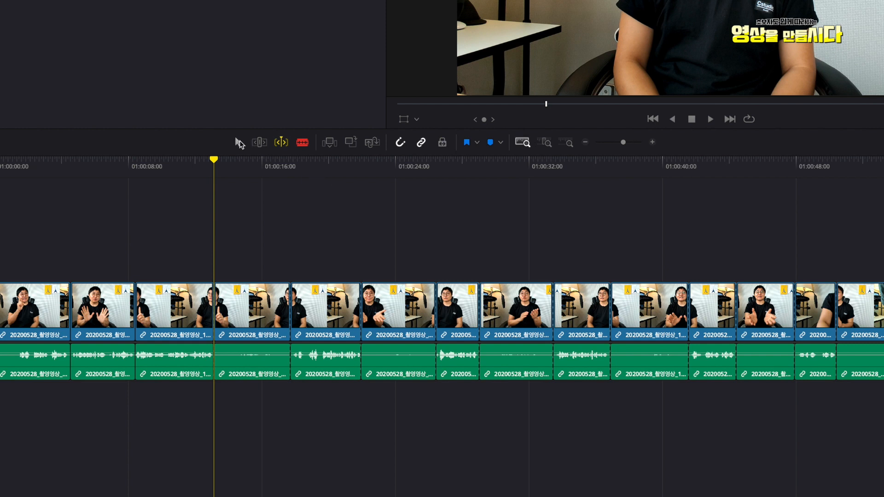
click(239, 142)
click(247, 297)
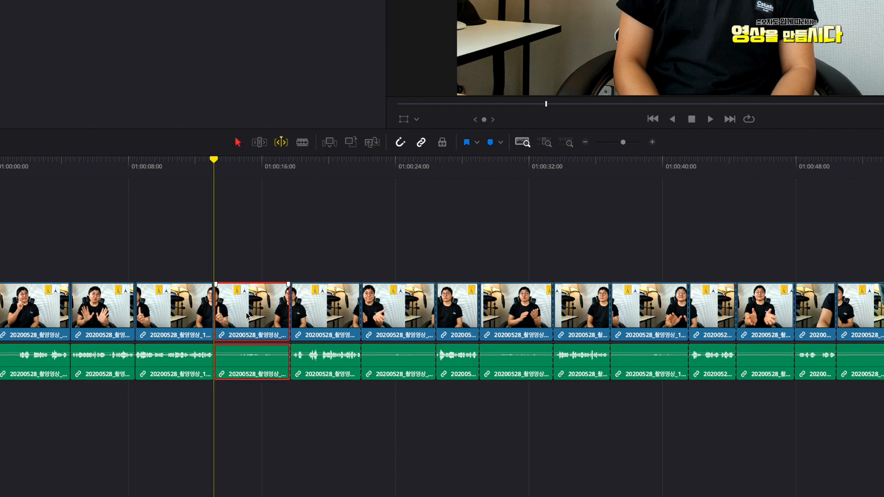
click(399, 299)
click(537, 299)
click(639, 307)
click(758, 318)
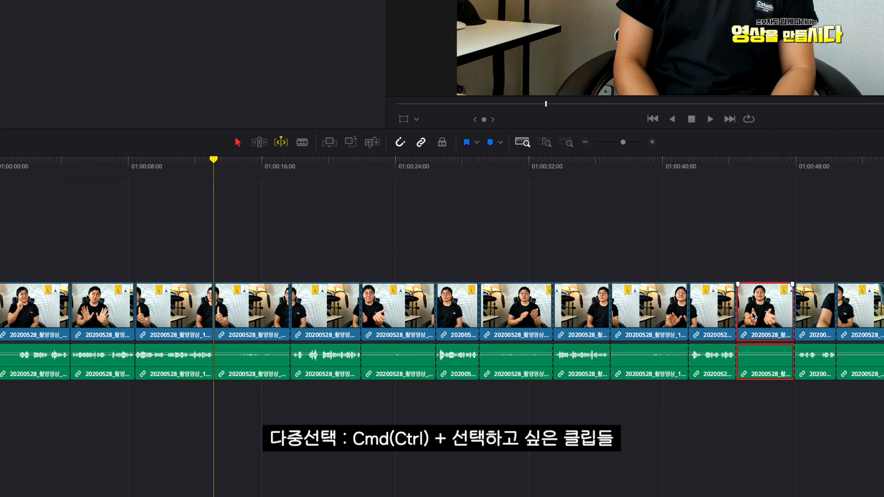
- Select all the silent segments together, from the one starting at 01:00:13:04 through the last one, and ripple delete them
click(249, 315)
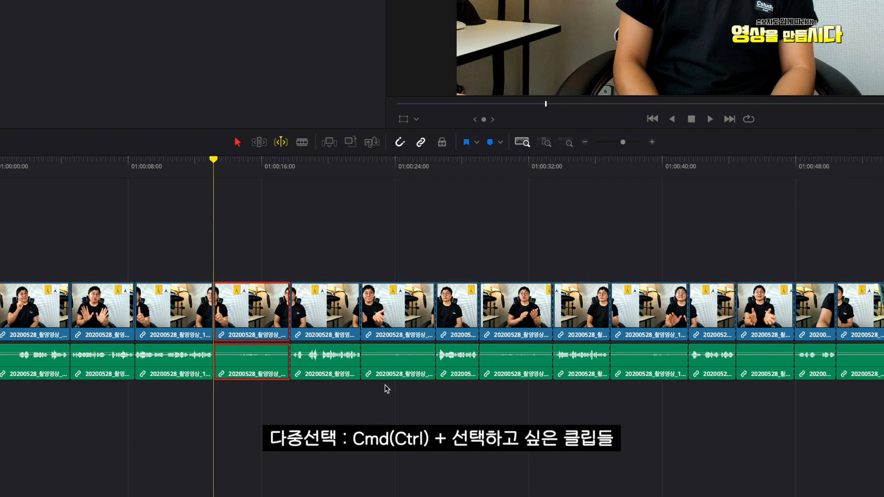
ctrl+click(399, 321)
ctrl+click(529, 324)
ctrl+click(652, 313)
ctrl+click(779, 333)
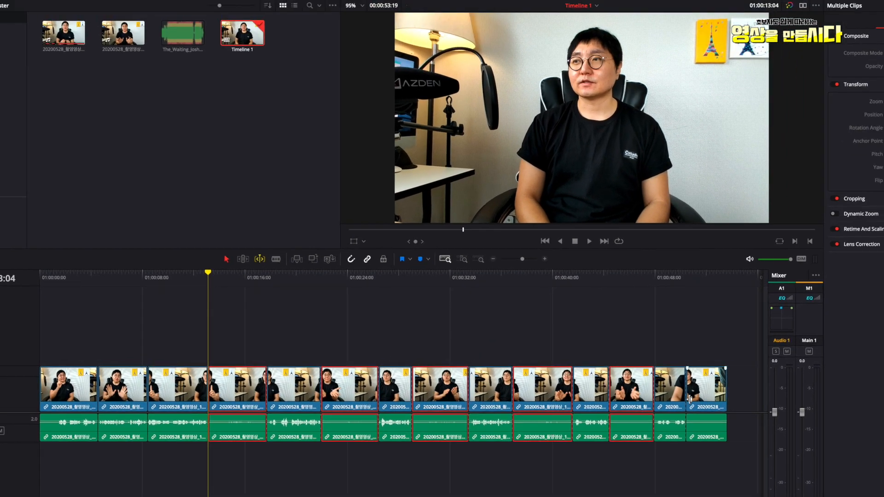
right_click(243, 386)
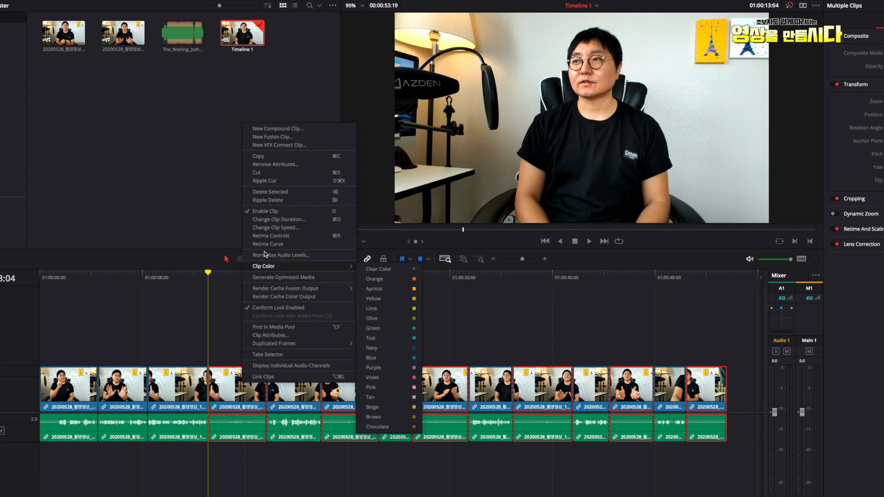
click(305, 201)
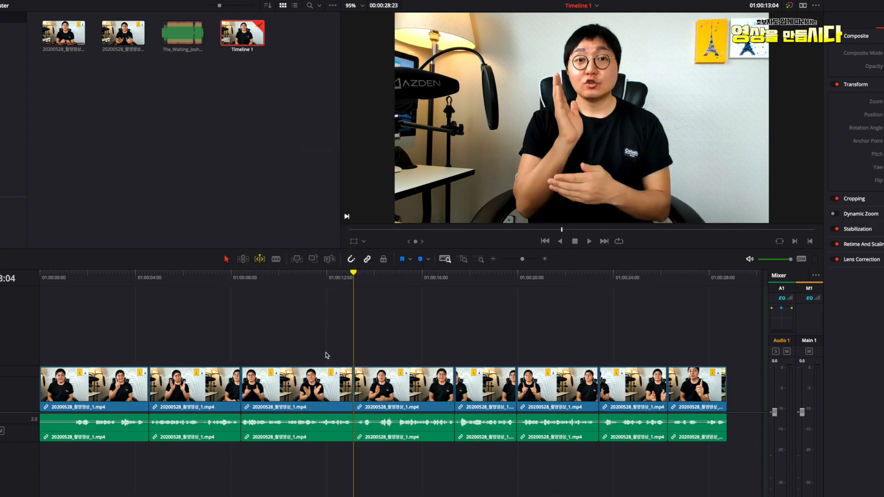
- Play the edited timeline from the start and delete the unneeded last clip
drag(128, 279, 35, 285)
click(588, 241)
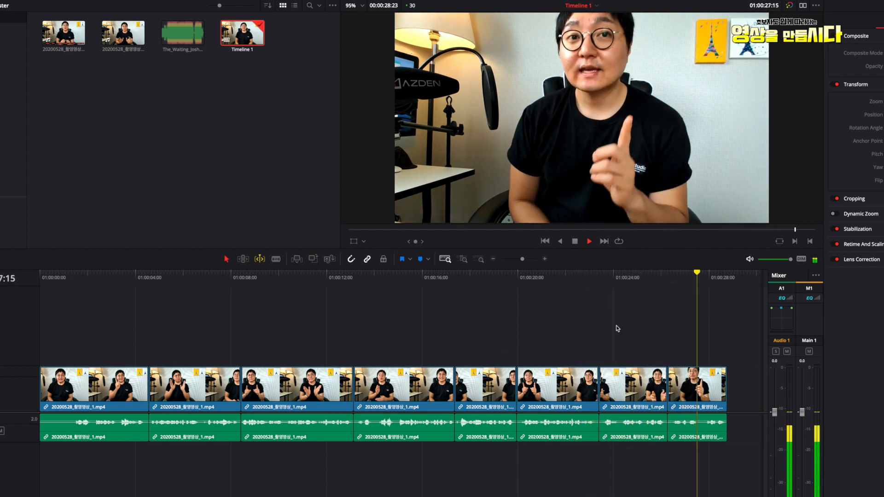
click(574, 241)
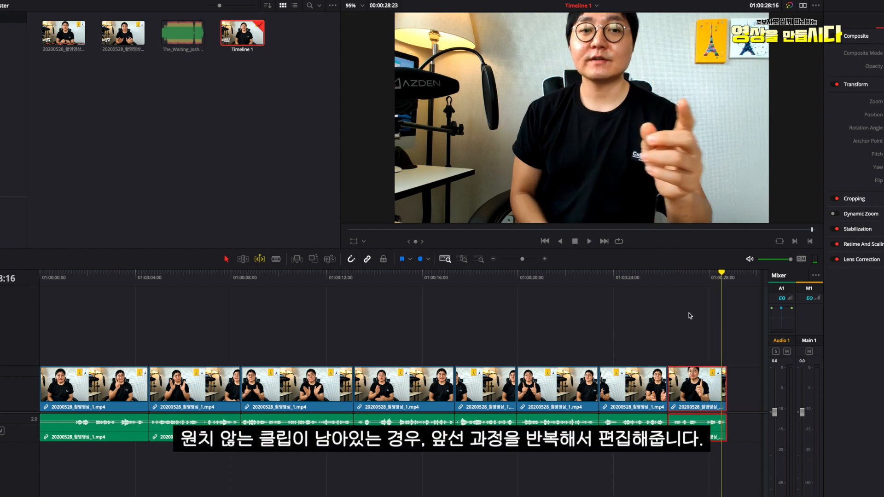
click(693, 283)
right_click(697, 387)
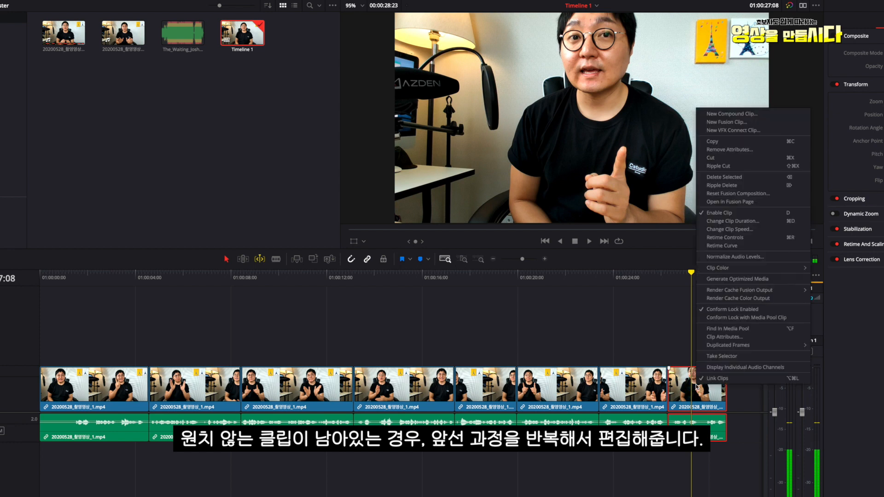
click(717, 178)
- Play from 01:00:19:29 and step frame by frame to park the playhead at about 01:00:23:05, where the second-to-last clip's speech ends
drag(698, 278, 563, 283)
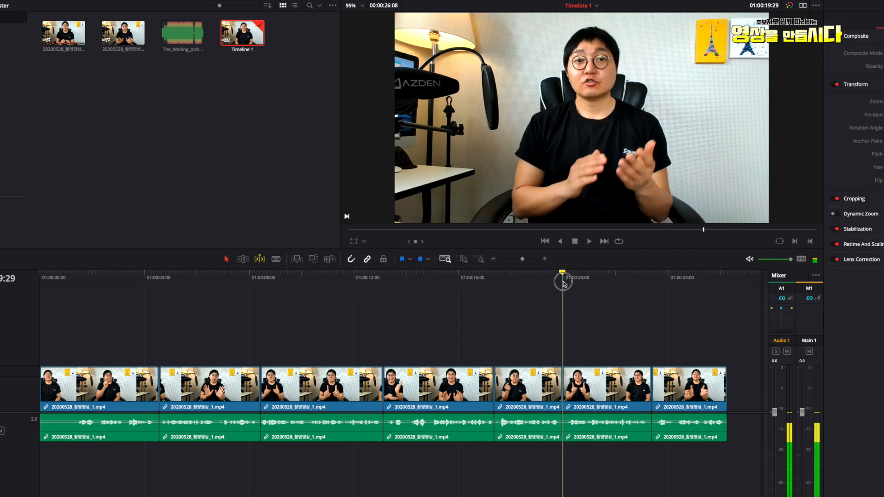
click(589, 241)
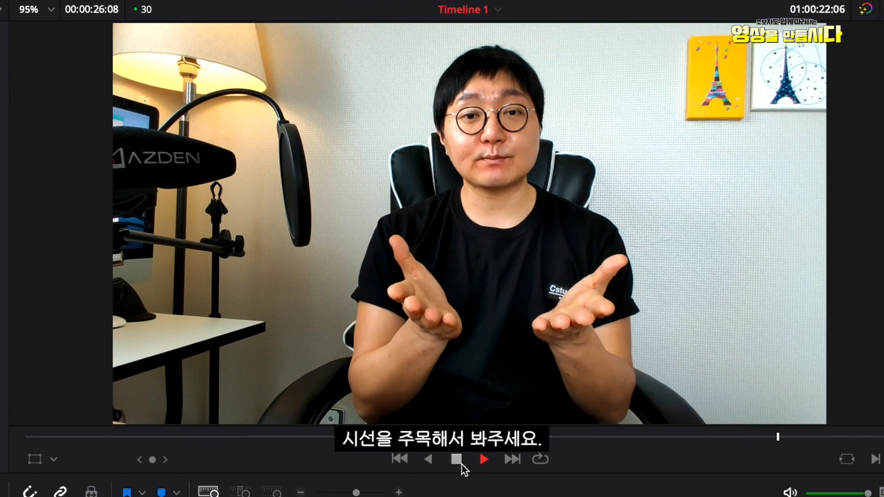
click(458, 461)
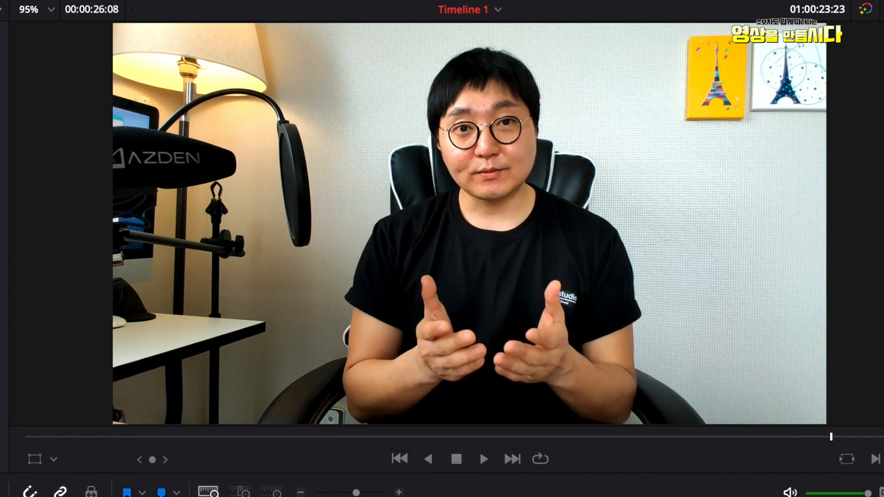
key(Left)
key(Left)
key(Left)
key(Left)
key(Left)
key(Left)
key(Left)
key(Left)
key(Left)
key(Left)
key(Left)
key(Left)
key(Left)
key(Left)
key(Left)
key(Left)
key(Left)
key(Left)
key(Left)
key(Left)
key(Right)
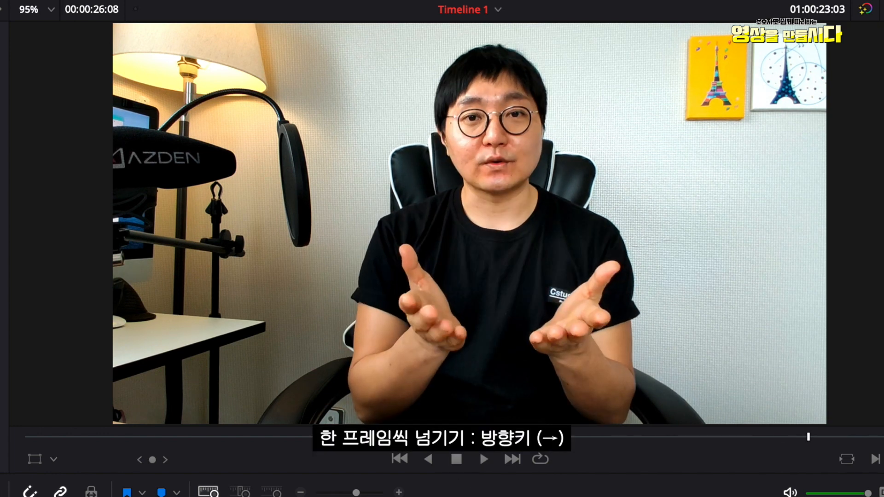
key(Right)
key(Right)
key(Right)
key(Right)
key(Right)
key(Right)
key(Right)
key(Right)
key(Right)
key(Left)
key(Left)
key(Left)
key(Left)
key(Left)
key(Left)
key(Left)
key(Left)
key(Left)
key(Left)
key(Right)
key(Right)
key(Right)
key(Right)
key(Right)
key(Right)
key(Right)
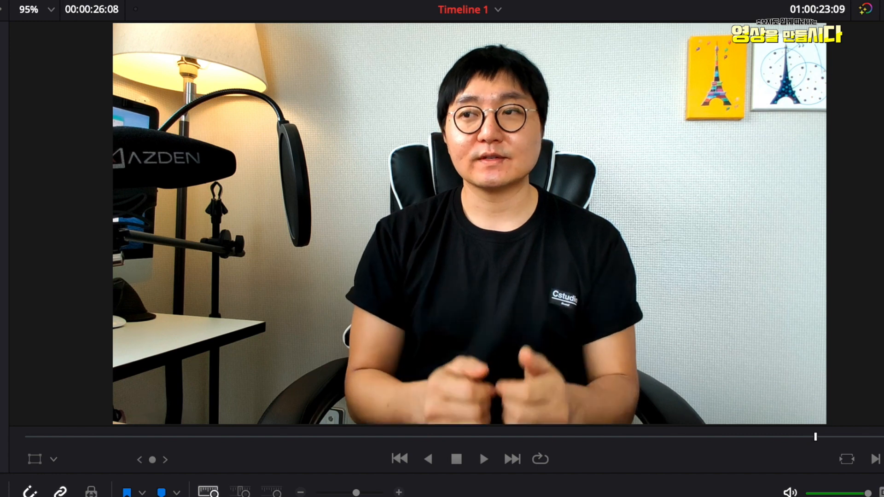
key(Left)
key(Left)
key(Left)
key(Left)
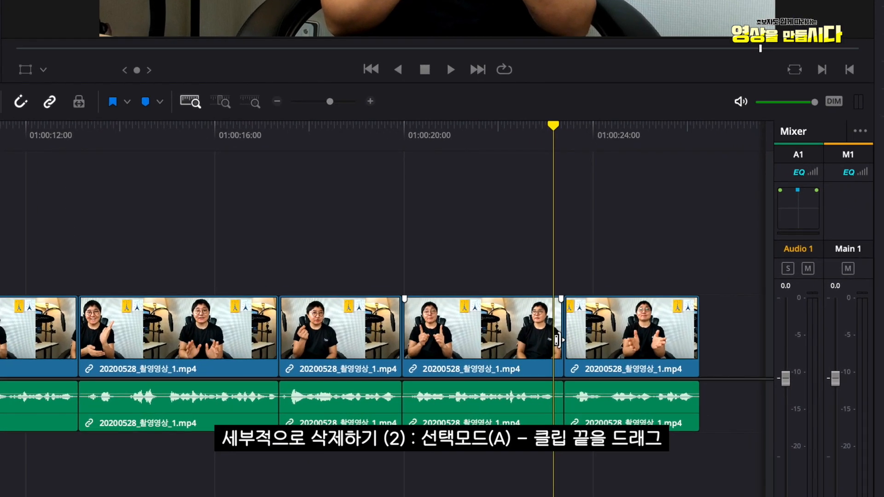
- Ripple trim the end of the second-to-last clip back to the playhead
click(556, 341)
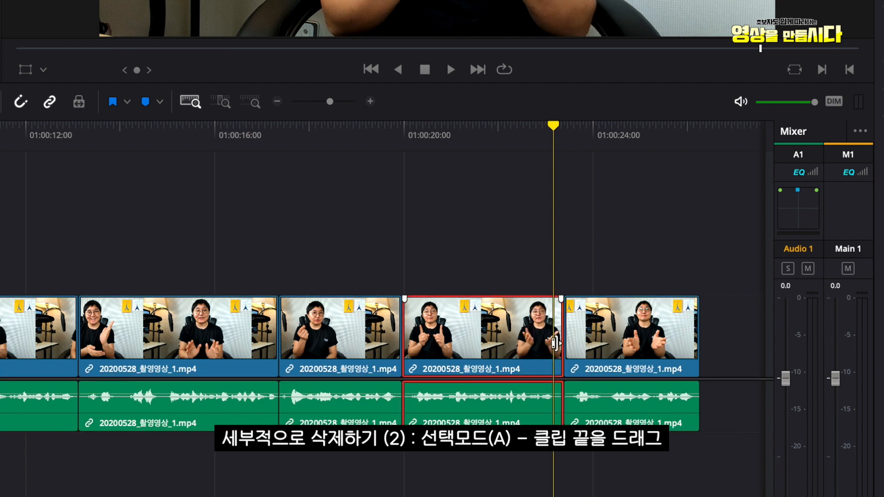
click(557, 342)
drag(552, 343, 546, 346)
drag(649, 343, 639, 343)
mouse_move(696, 341)
mouse_down()
mouse_move(739, 340)
mouse_move(697, 346)
mouse_move(703, 333)
mouse_move(728, 334)
mouse_move(698, 334)
mouse_up()
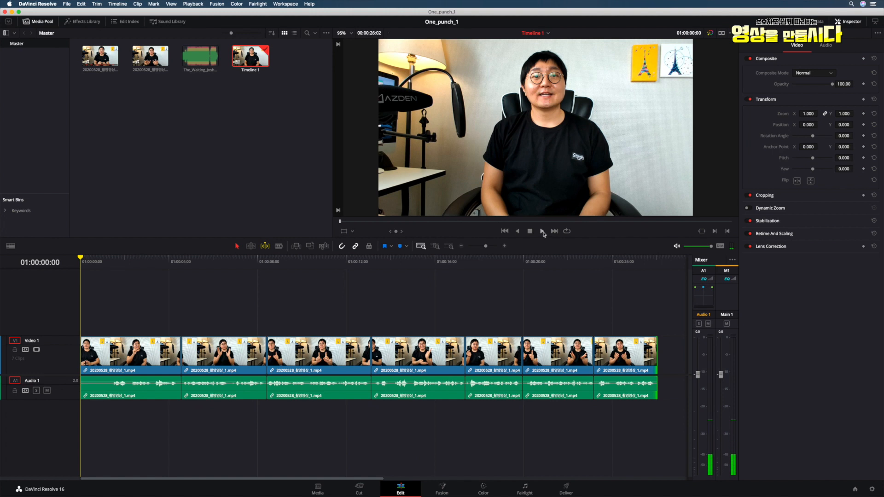
- Play the trimmed timeline from the start and extend the end of the last clip to 01:00:28:21
click(543, 232)
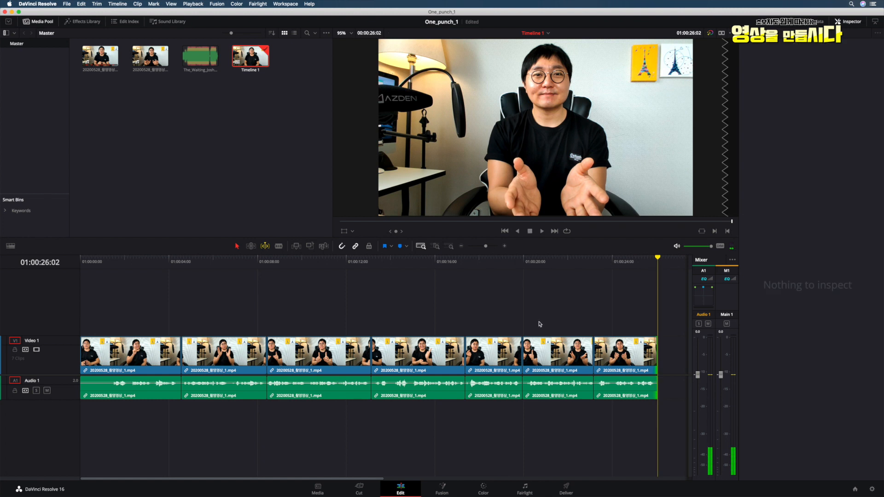
drag(354, 481, 461, 460)
drag(433, 366, 492, 376)
key(shift+z)
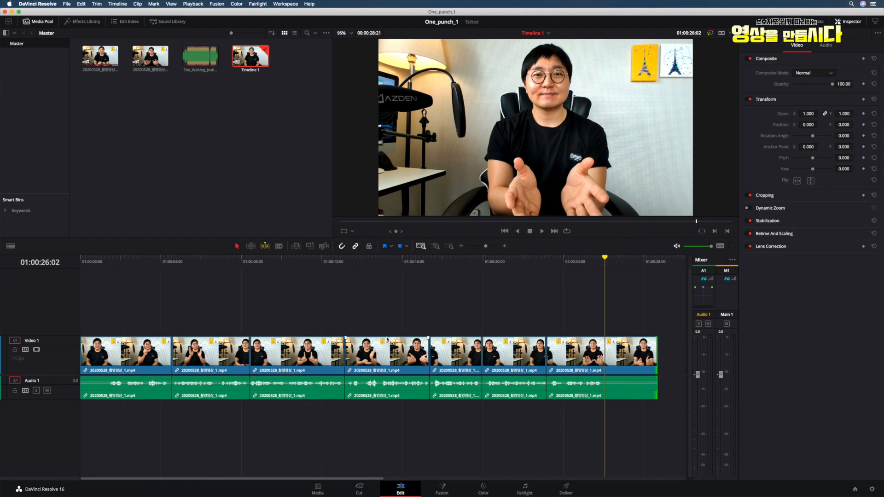
drag(551, 268, 653, 276)
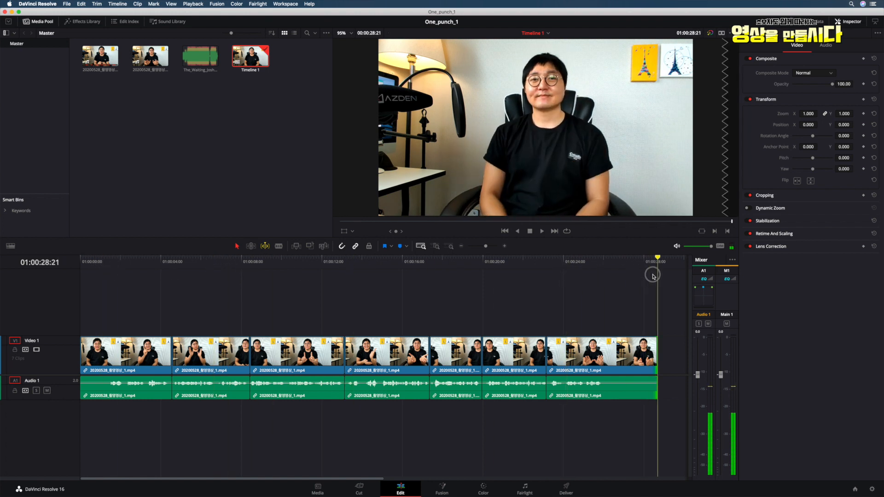
click(653, 276)
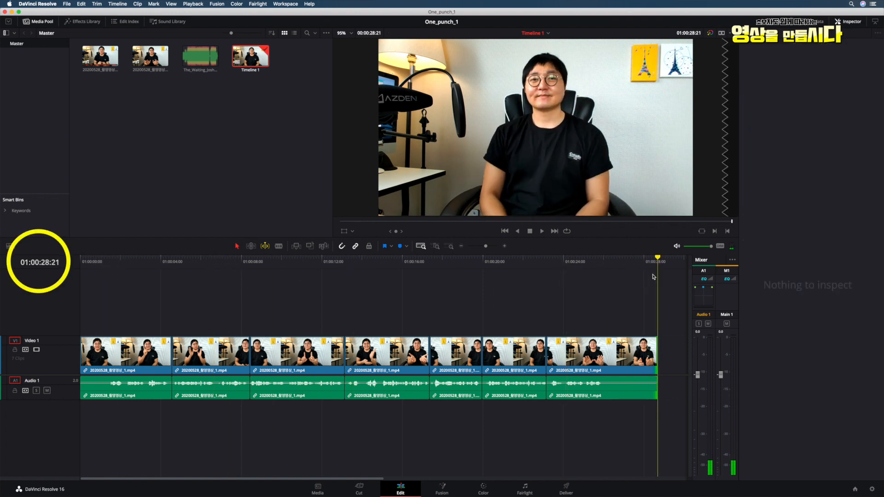
- Play the timeline from the start while watching the level meters, and set the Audio 1 track level to +2.0 in the mixer
drag(645, 270, 68, 292)
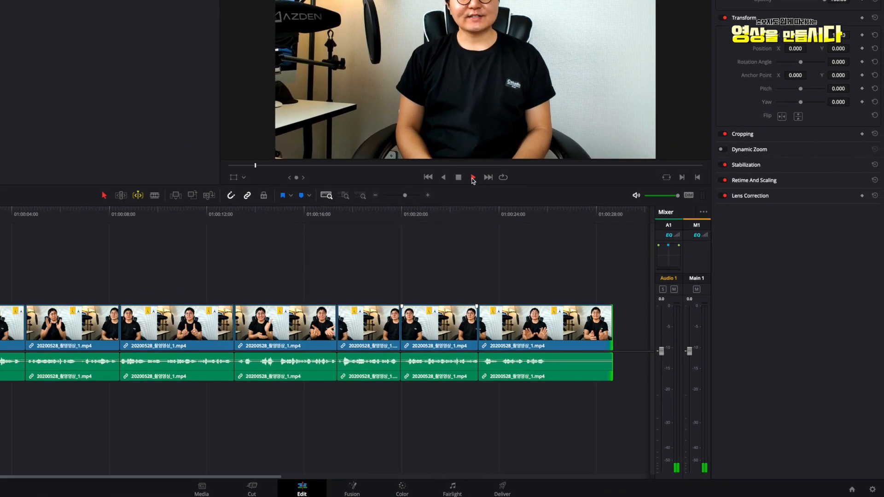
click(389, 97)
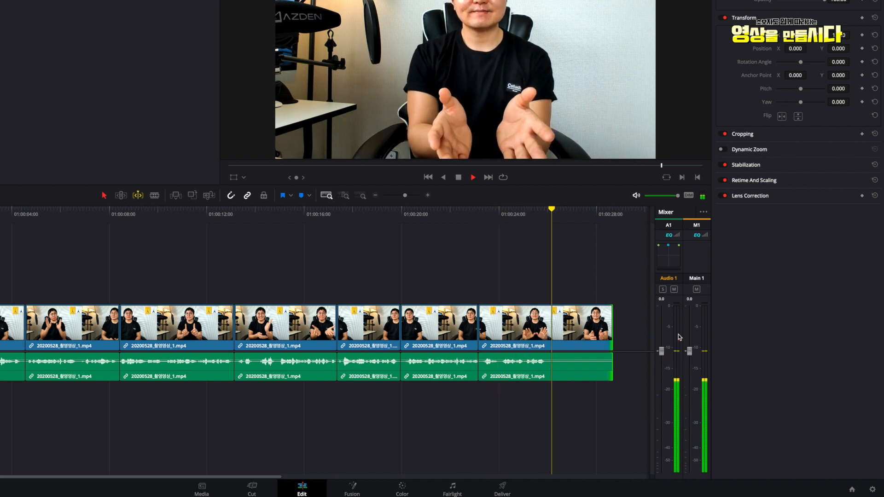
key(space)
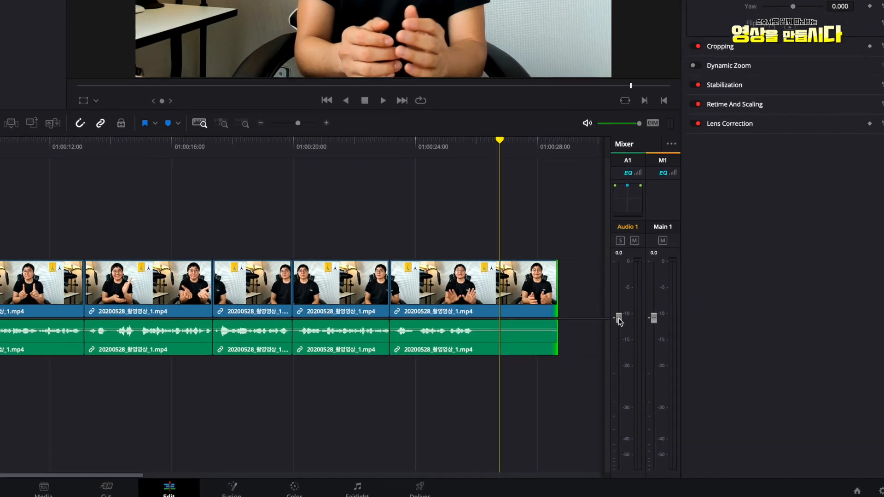
drag(619, 319, 619, 318)
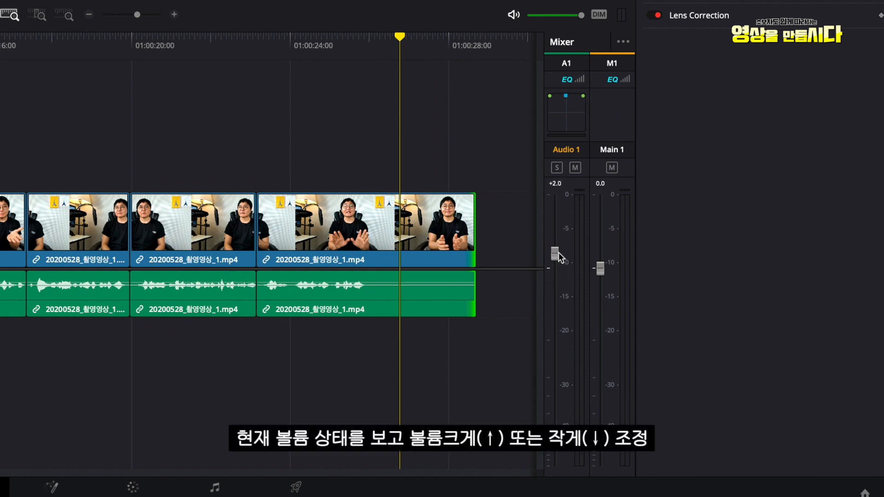
click(269, 45)
key(space)
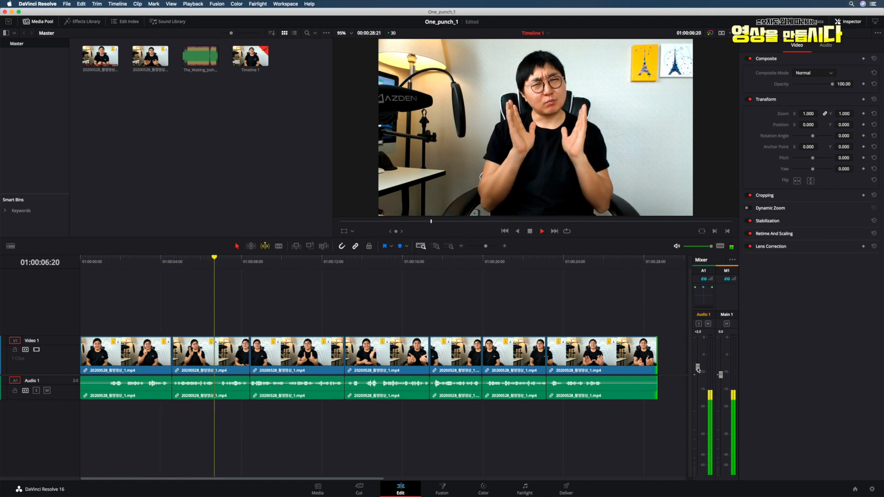
mouse_move(697, 367)
mouse_down()
mouse_move(700, 351)
mouse_move(701, 365)
mouse_up()
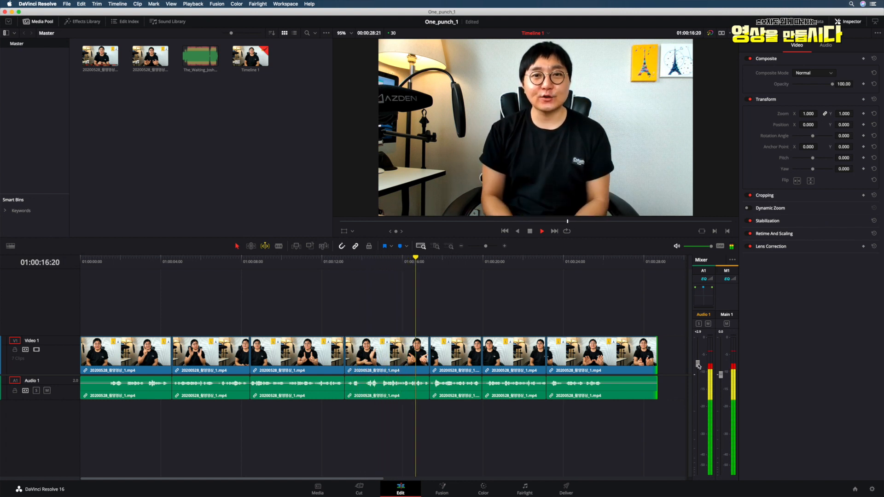
drag(698, 366, 698, 367)
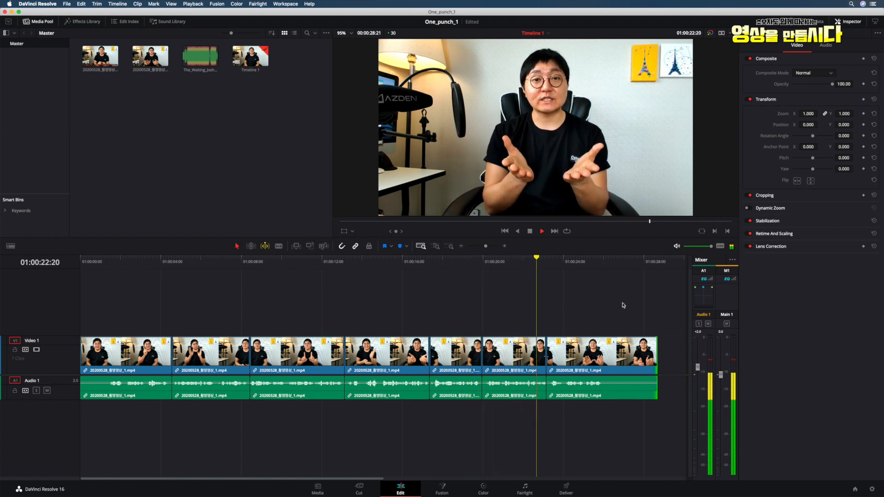
click(530, 232)
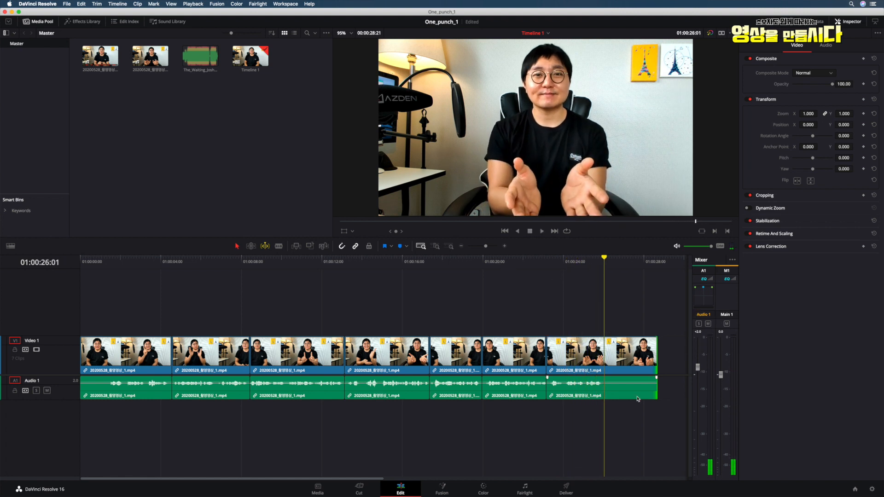
drag(670, 386, 109, 424)
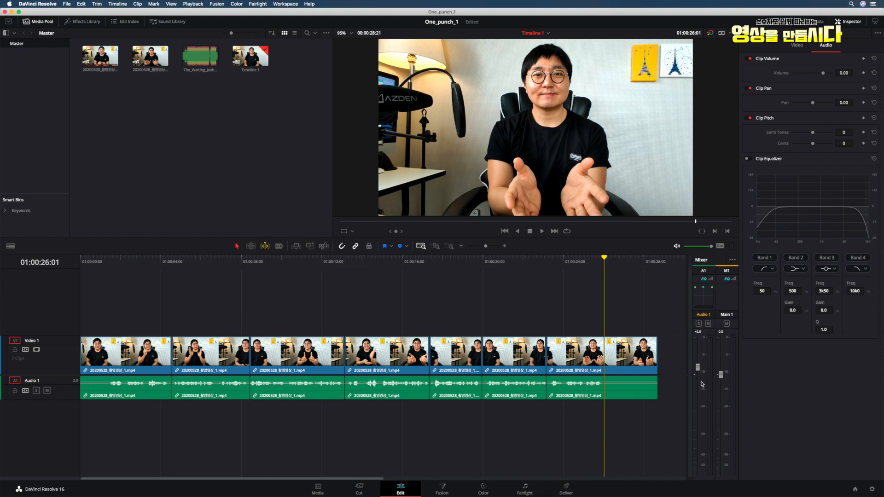
click(437, 362)
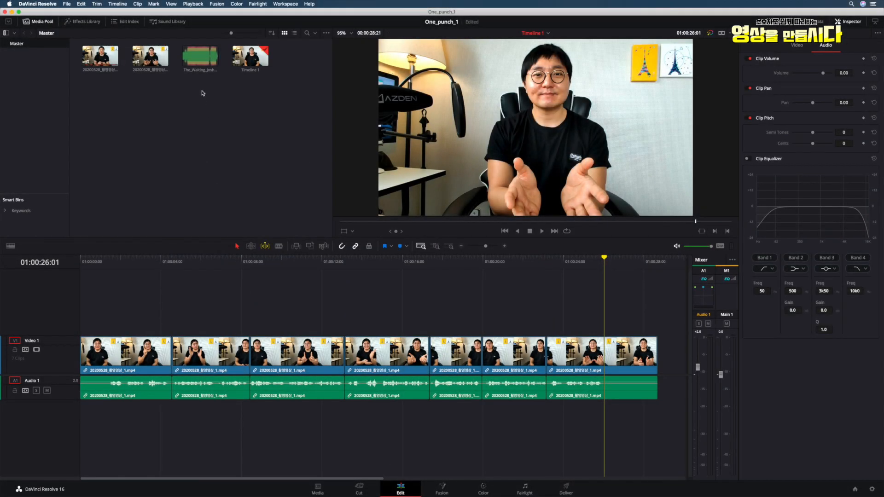
- Preview the The_Waiting music file and place it on a new Audio 2 track below the voice, starting at the timeline's beginning
click(193, 64)
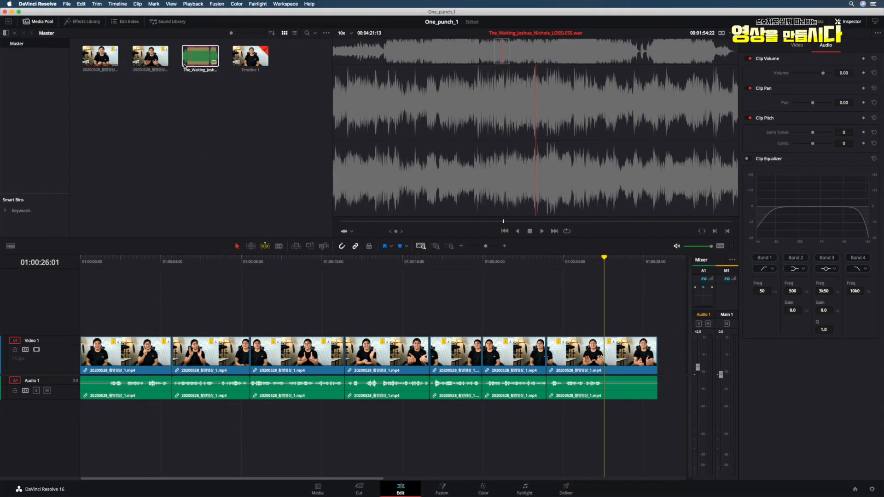
click(180, 103)
click(201, 56)
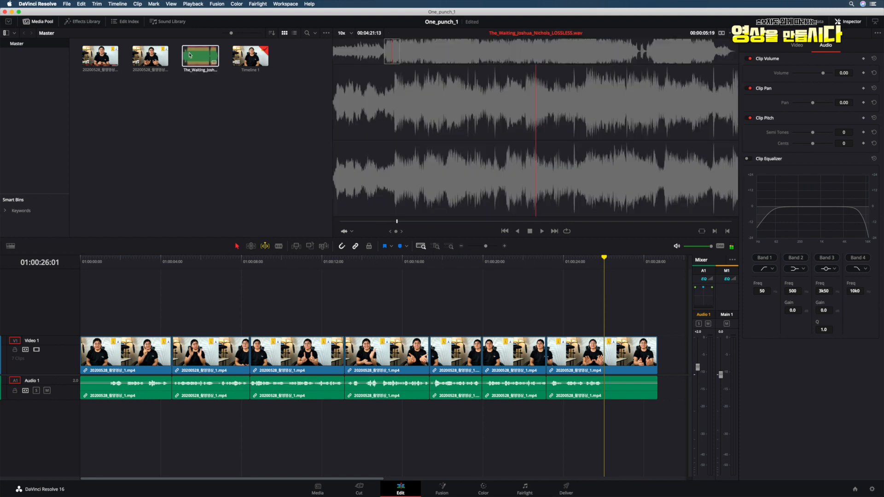
mouse_move(201, 56)
mouse_down()
mouse_move(95, 334)
mouse_move(88, 419)
mouse_move(86, 407)
mouse_move(80, 420)
mouse_up()
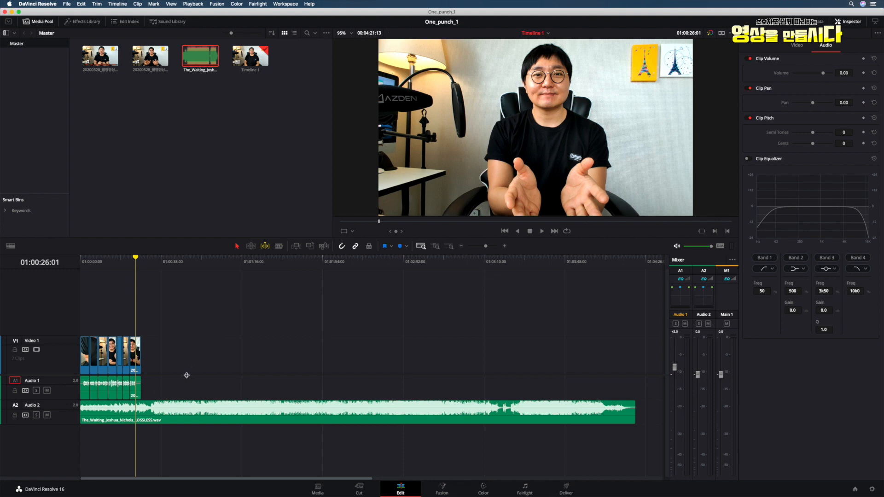
- Compare the timeline scales by adjusting the zoom level and switching between Detail Zoom and Custom Zoom
click(486, 248)
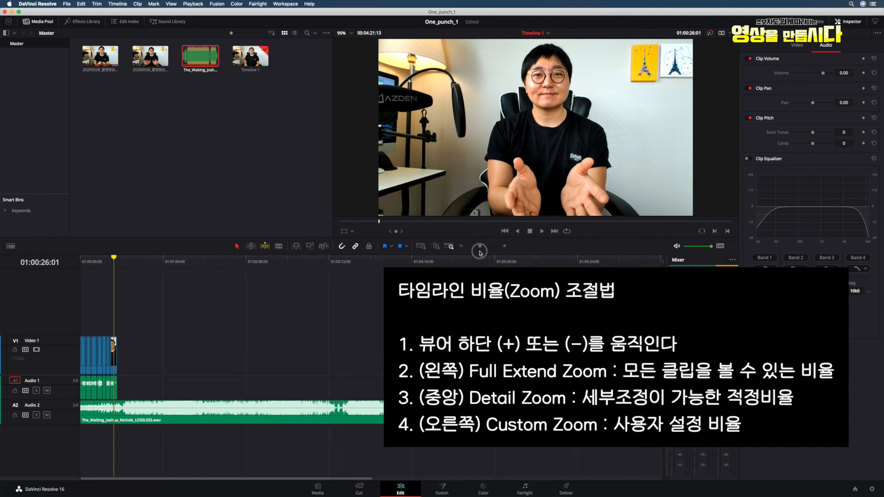
drag(485, 252, 481, 247)
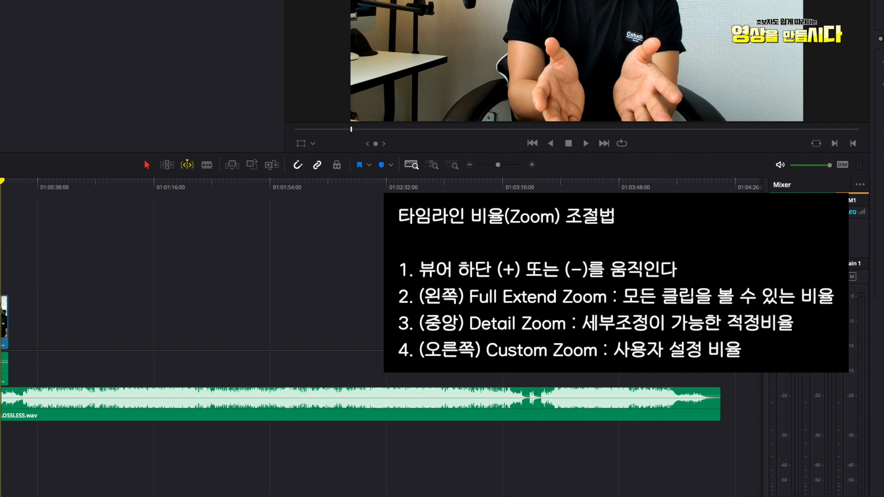
click(434, 166)
click(451, 166)
click(431, 166)
click(454, 166)
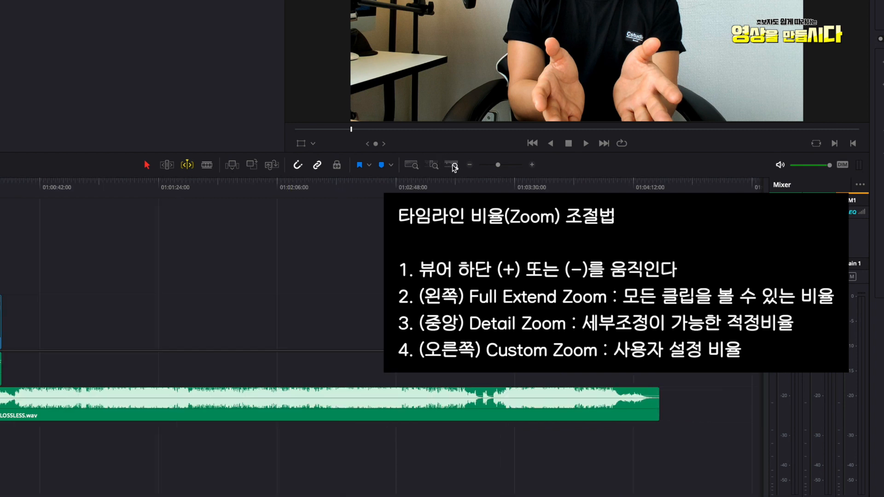
- Fit the timeline zoom so every video clip is in view and play it from the start to hear the voice with the music
click(431, 167)
drag(494, 164, 509, 165)
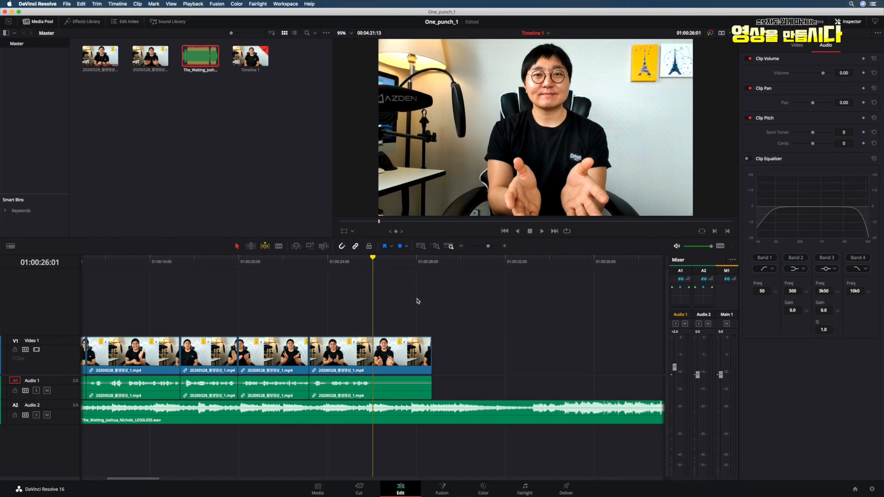
key(super+equal)
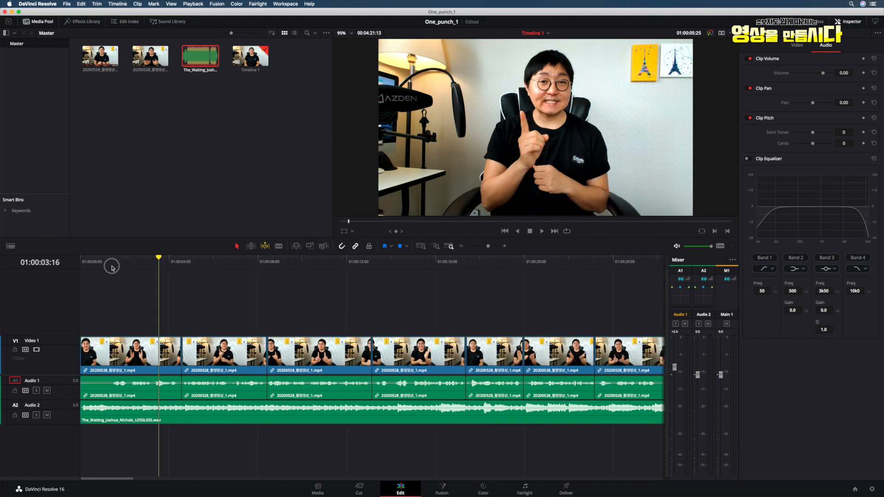
drag(158, 274, 85, 273)
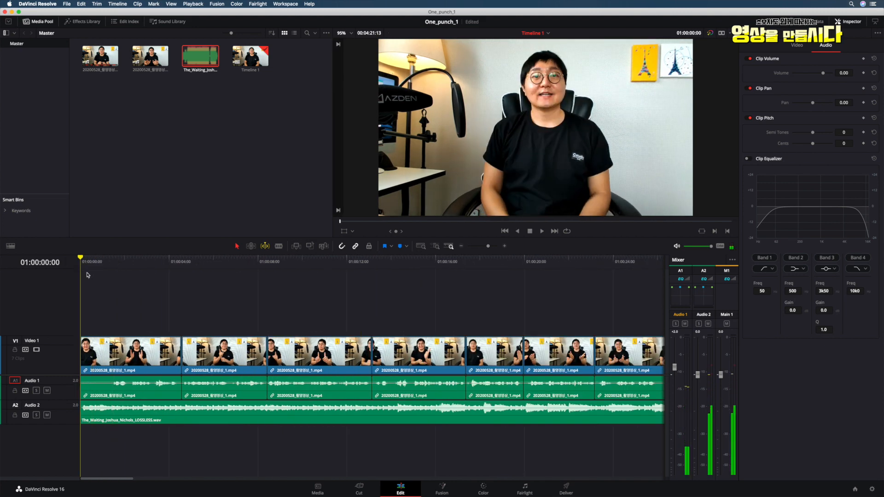
key(super+minus)
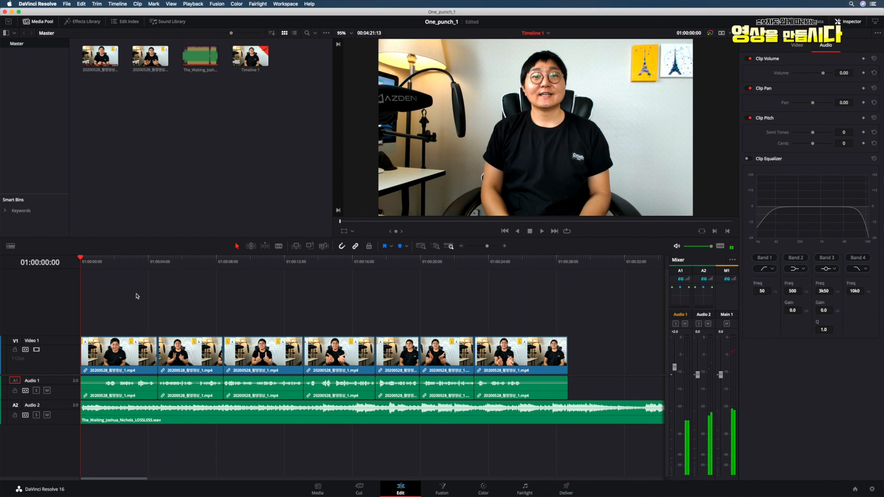
key(space)
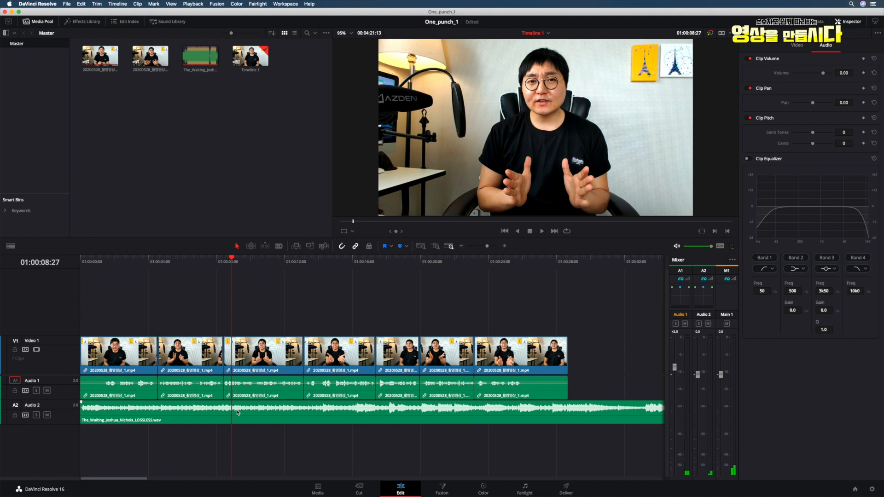
- Lower the Audio 2 music track level to -16 in the mixer while playing the timeline from the start
click(267, 420)
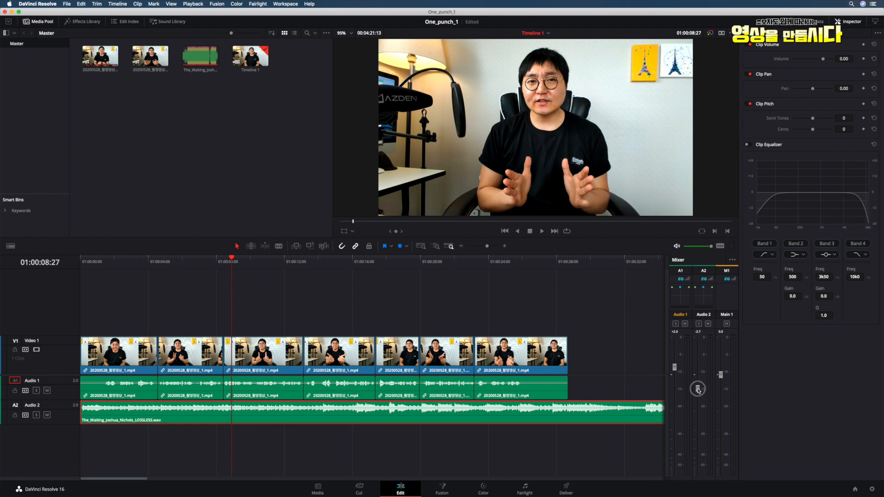
drag(698, 389, 699, 403)
click(157, 262)
key(Home)
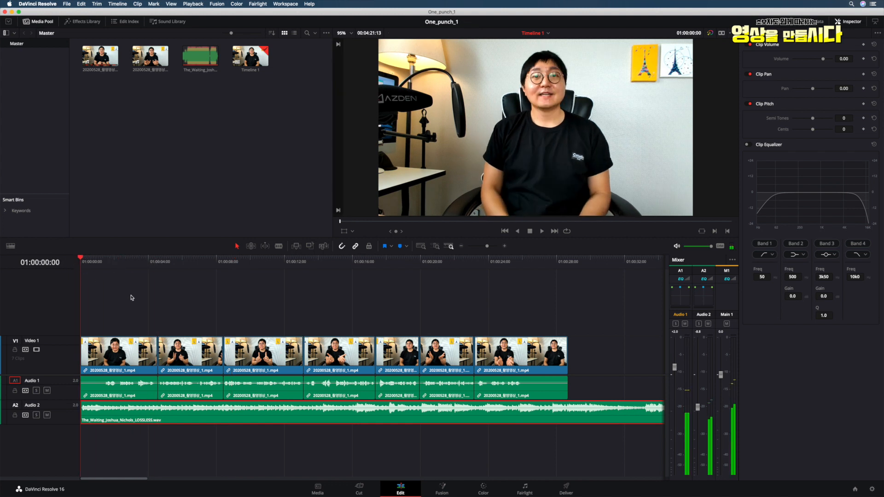
key(space)
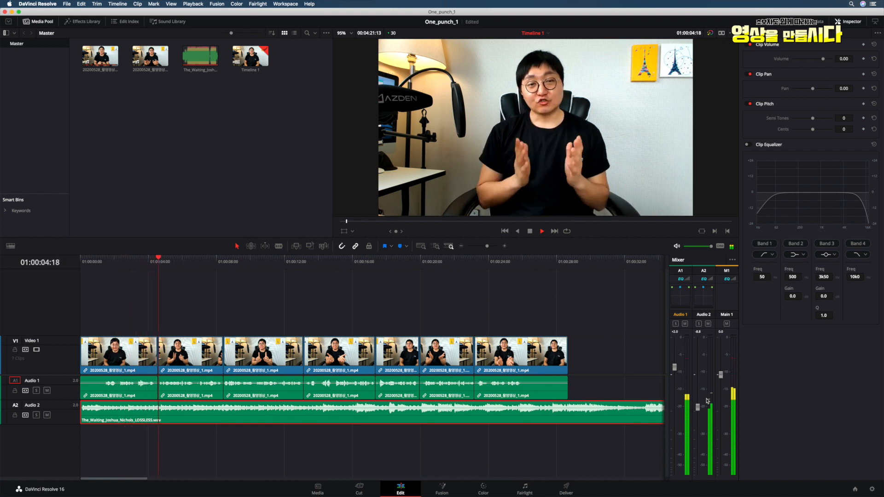
drag(698, 407, 700, 424)
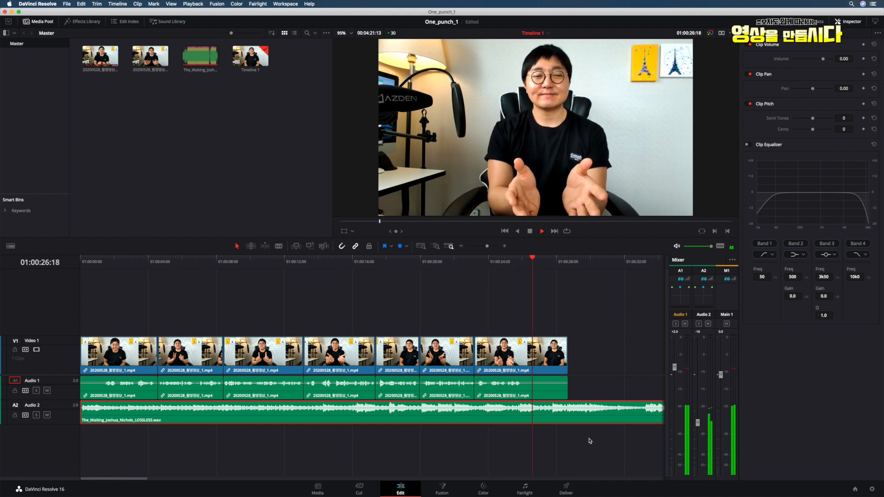
- Stop playback and delete the The_Waiting music clip from the Audio 2 track
key(space)
key(b)
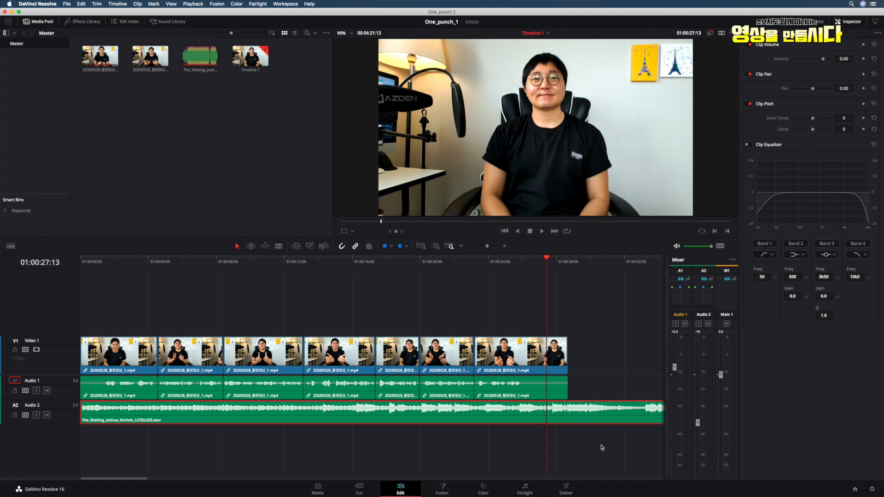
right_click(553, 413)
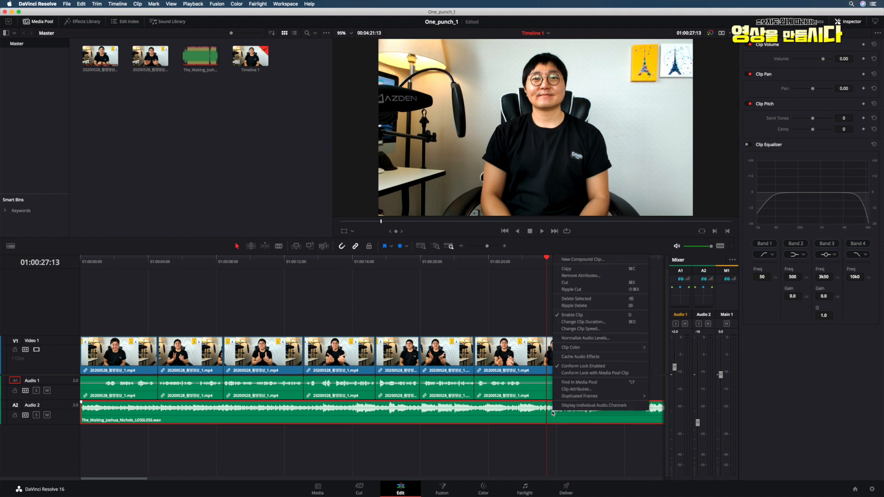
click(571, 299)
- Import the Cascades_Of_Love music file and place it on the Audio 2 track from the timeline's beginning
right_click(194, 92)
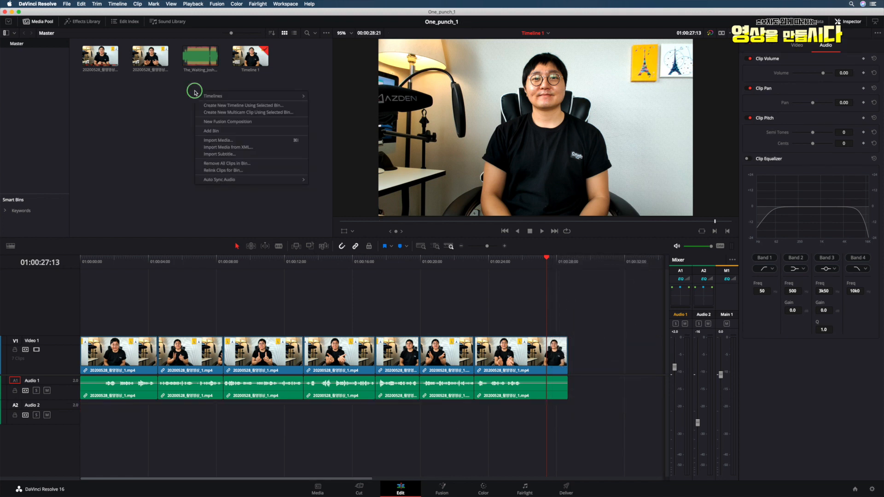
click(214, 141)
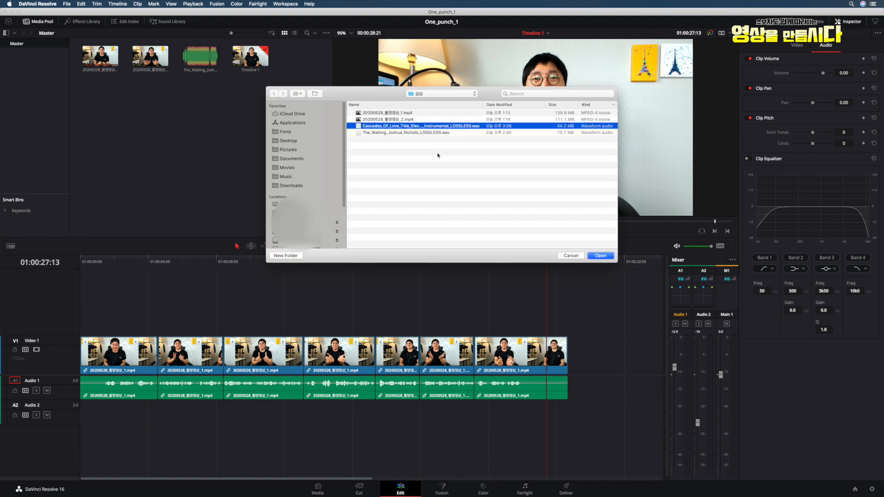
click(600, 255)
click(201, 57)
drag(201, 56, 86, 420)
- Play the timeline from the start and lower the Audio 2 track level to -27 in the mixer
drag(95, 266, 82, 267)
key(space)
click(621, 412)
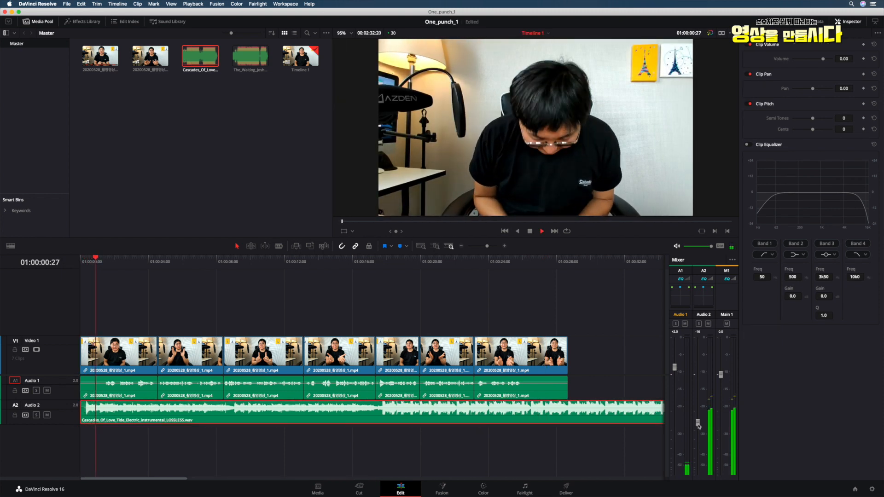
drag(698, 425, 701, 433)
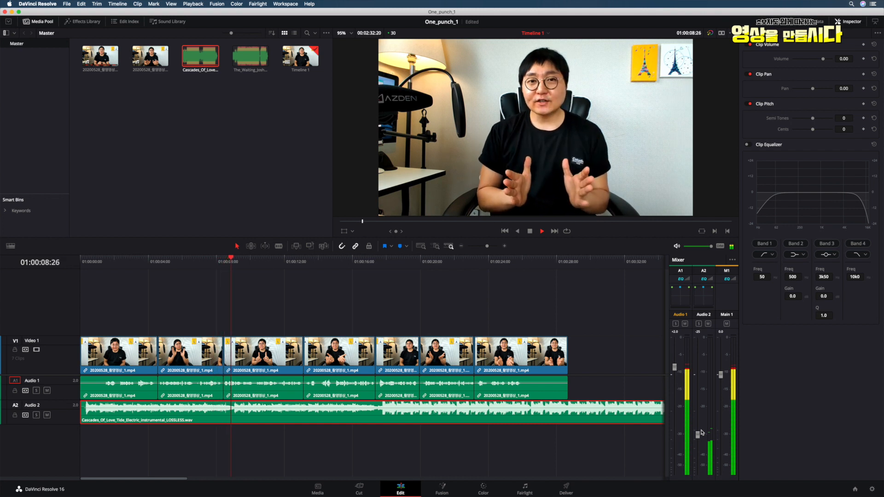
drag(702, 433, 700, 439)
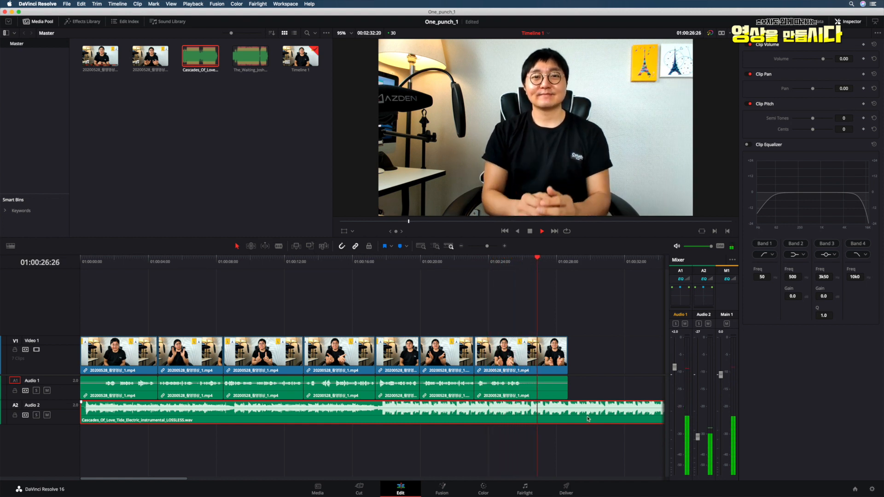
key(space)
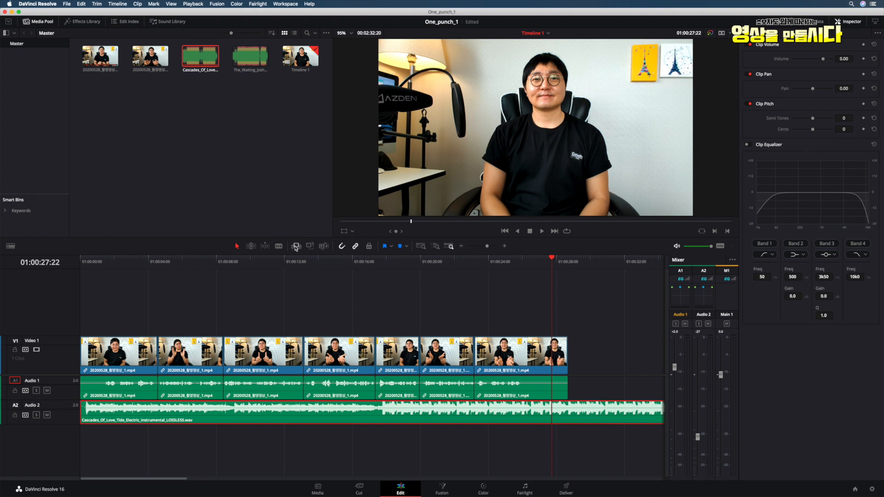
- Cut the Audio 2 music clip at the end of the last video clip and delete the remaining piece
click(567, 409)
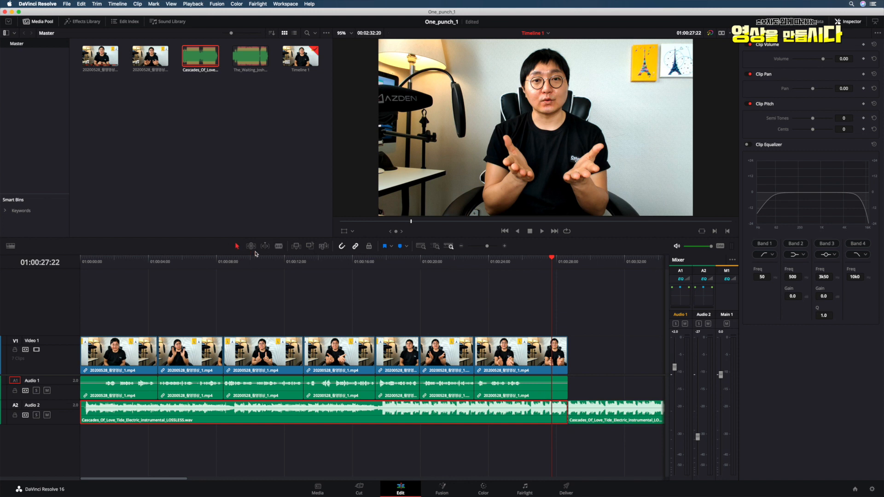
right_click(597, 404)
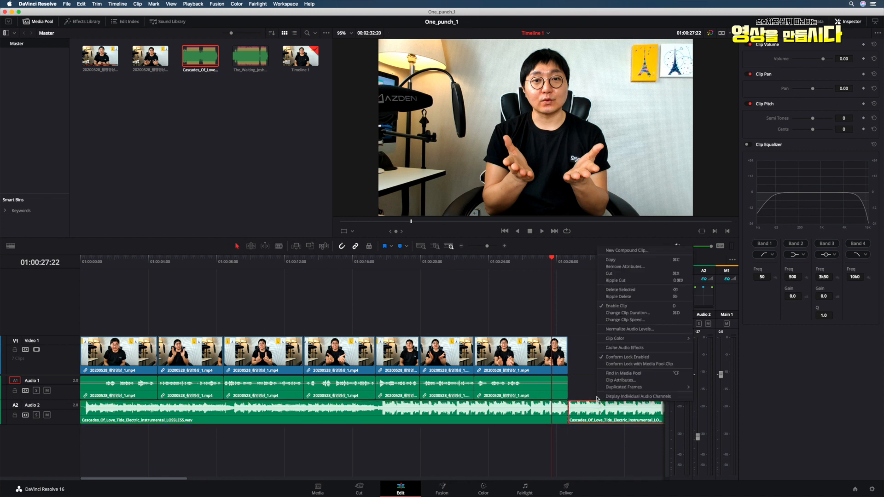
click(613, 290)
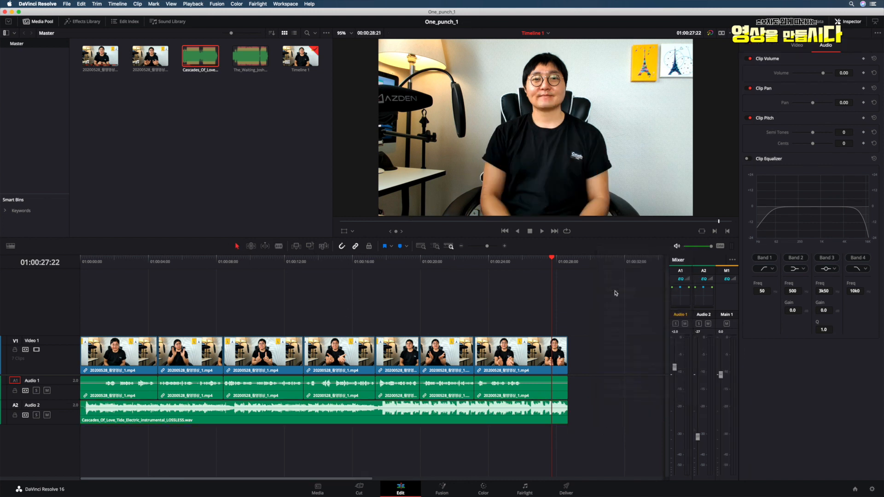
- Add a short curved fade-out to the end of the Audio 2 music clip and play the ending to check it
click(496, 261)
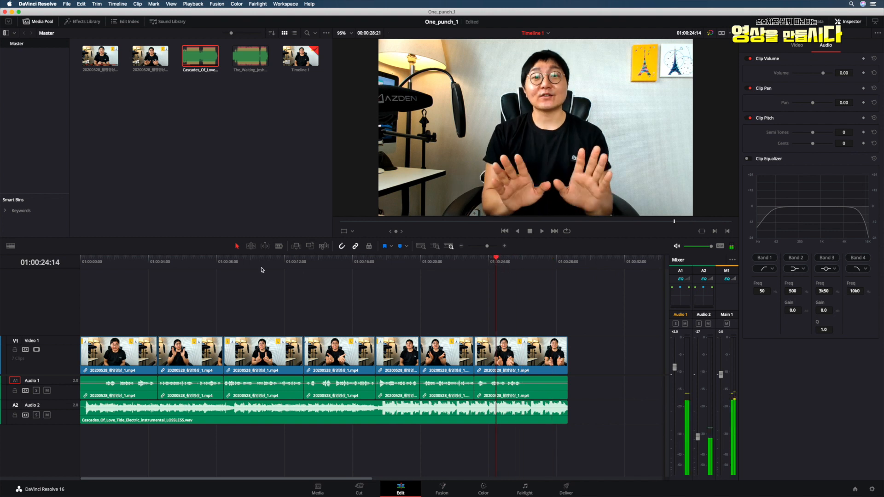
click(541, 231)
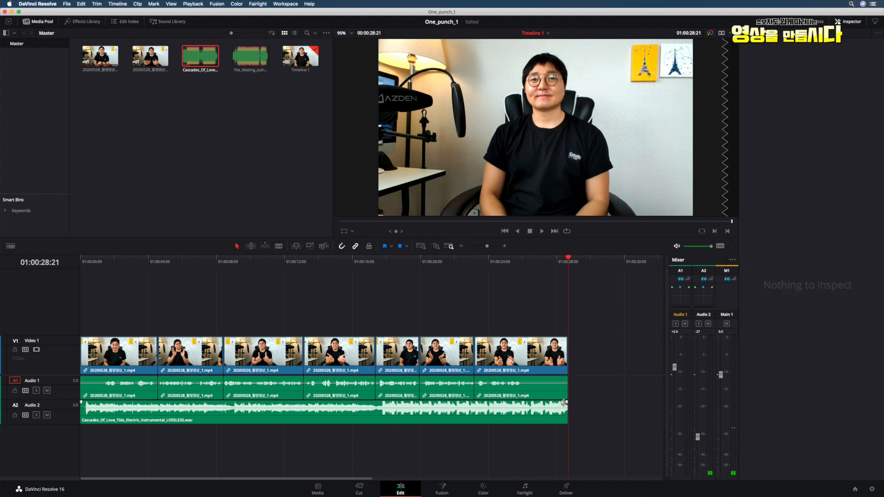
click(548, 414)
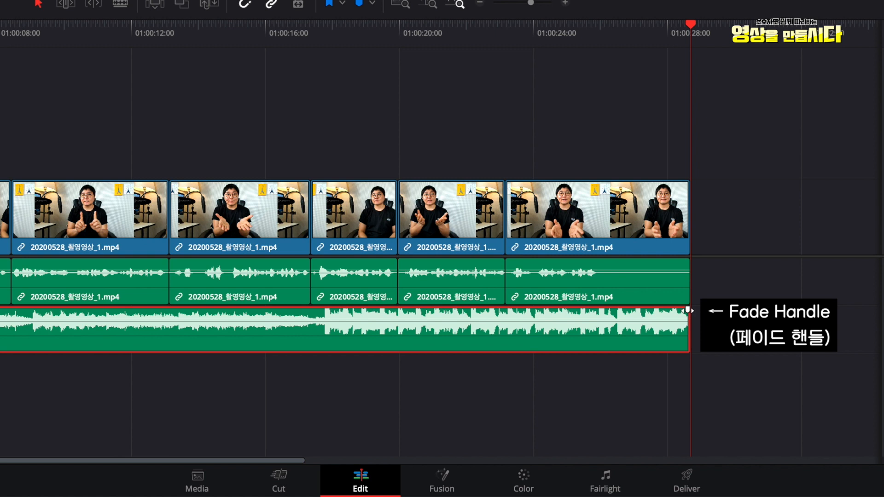
drag(688, 310, 644, 311)
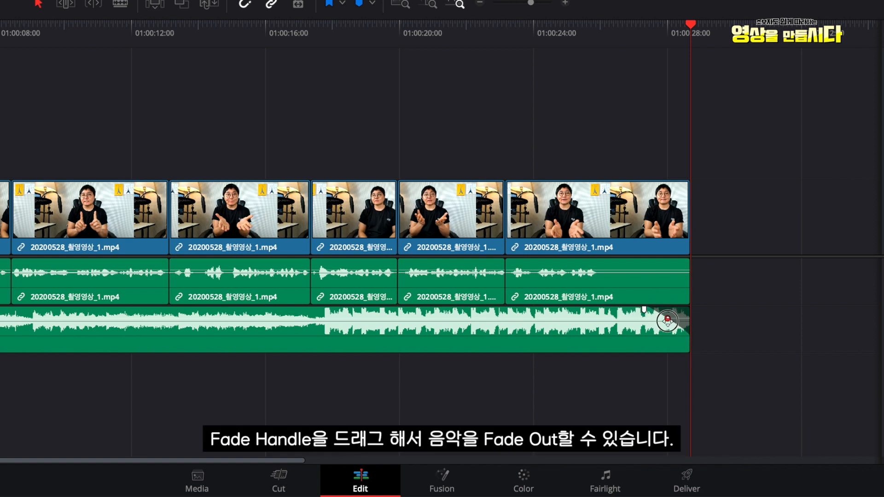
mouse_move(656, 333)
mouse_down()
mouse_move(665, 314)
mouse_move(662, 326)
mouse_up()
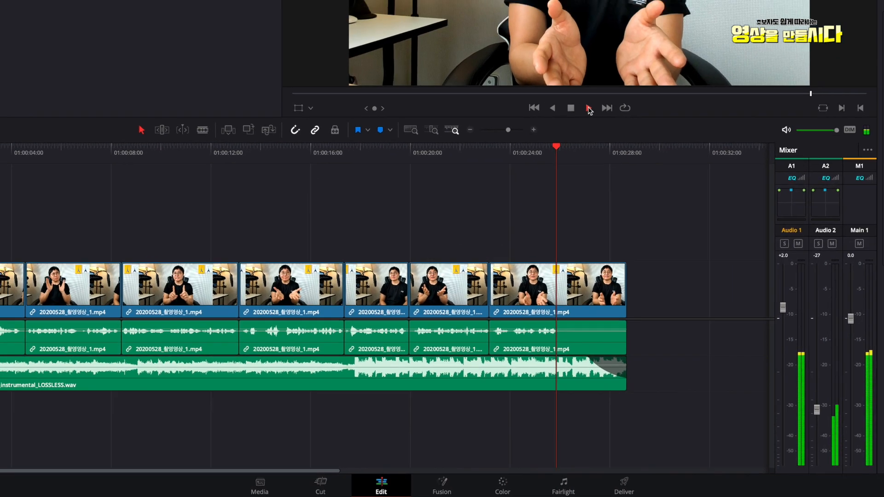
click(579, 133)
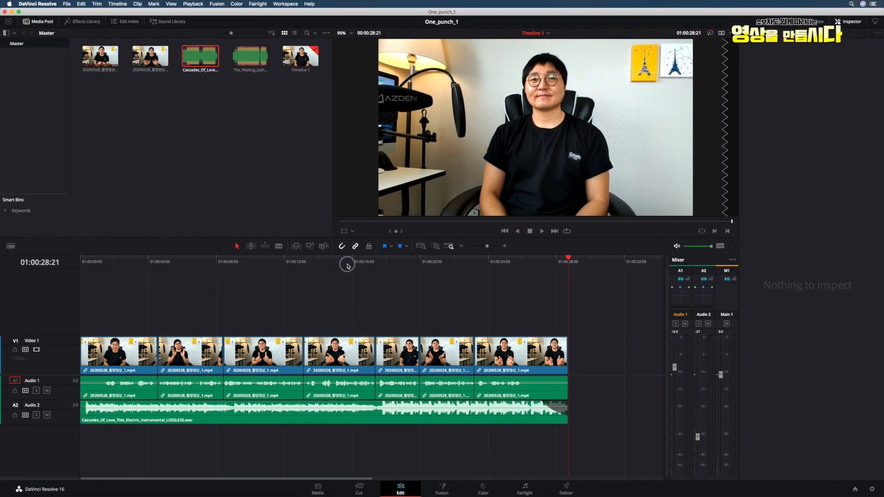
- Return to the timeline's start and examine the Effects Library categories: video and audio transitions, titles, generators, effects, OpenFX and Audio FX
click(124, 192)
click(122, 277)
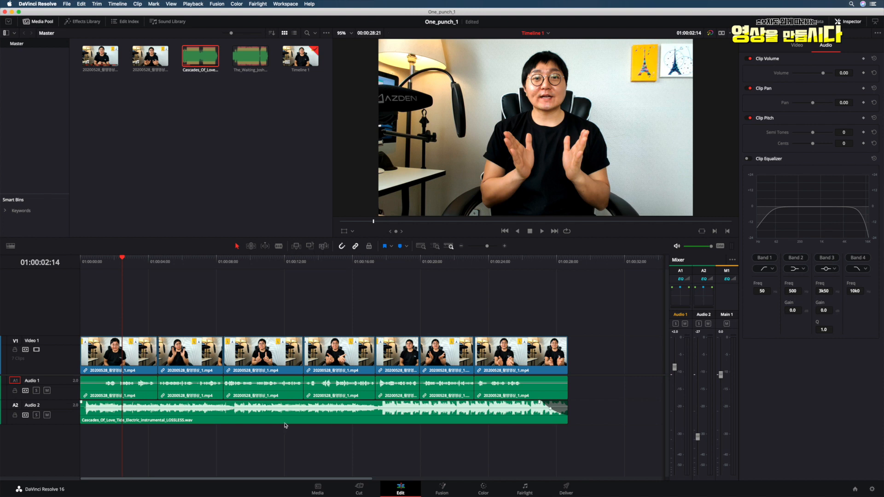
key(Home)
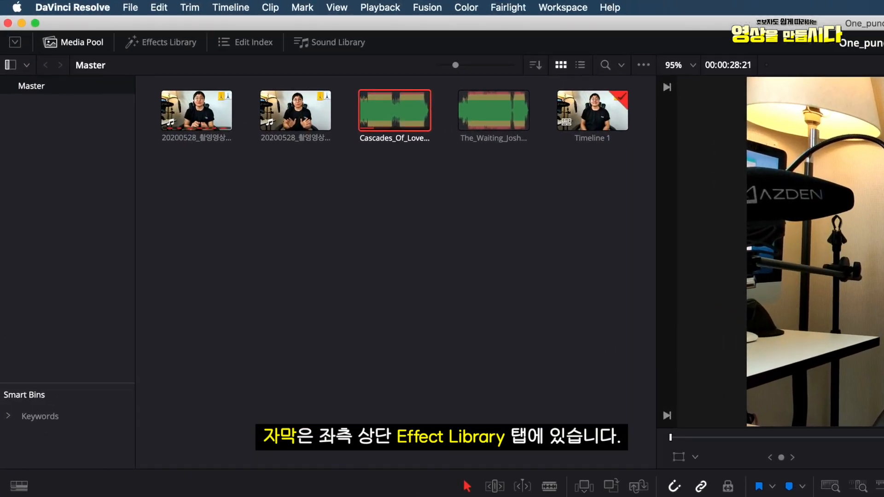
click(118, 30)
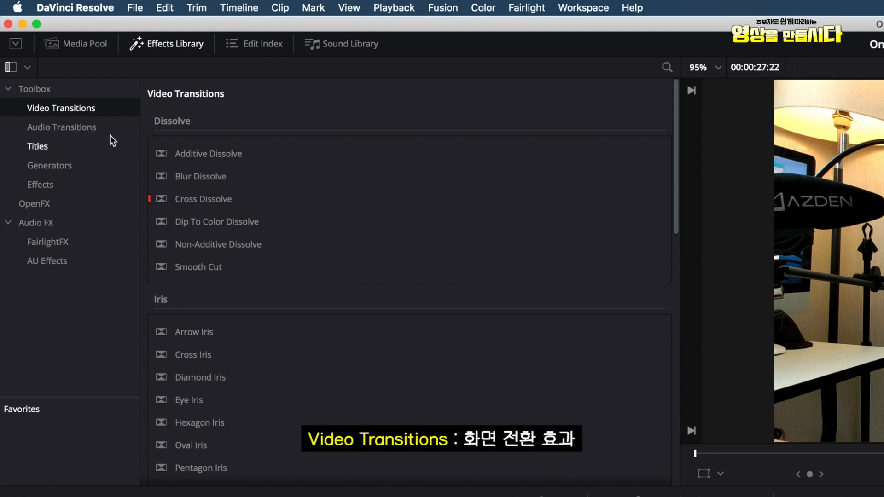
click(90, 129)
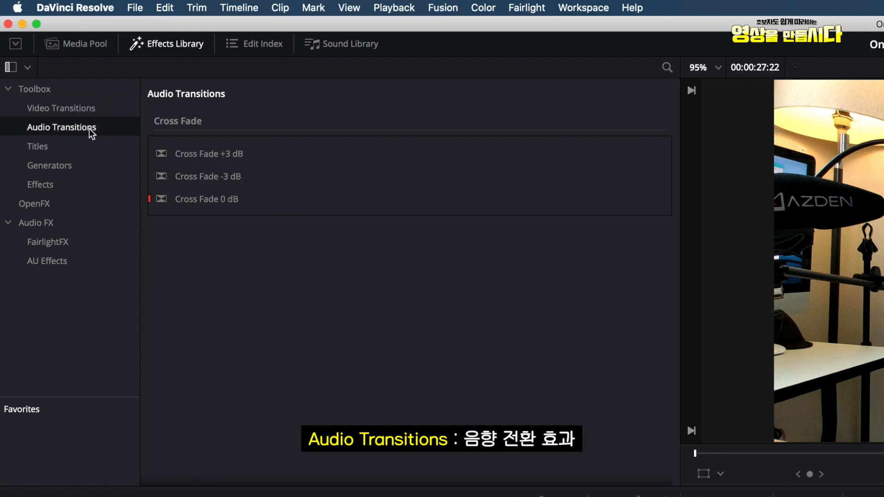
click(43, 154)
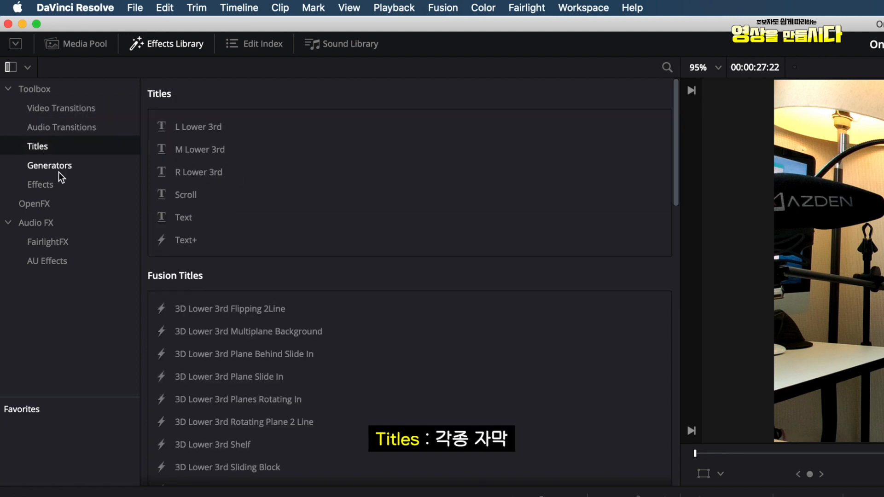
click(67, 171)
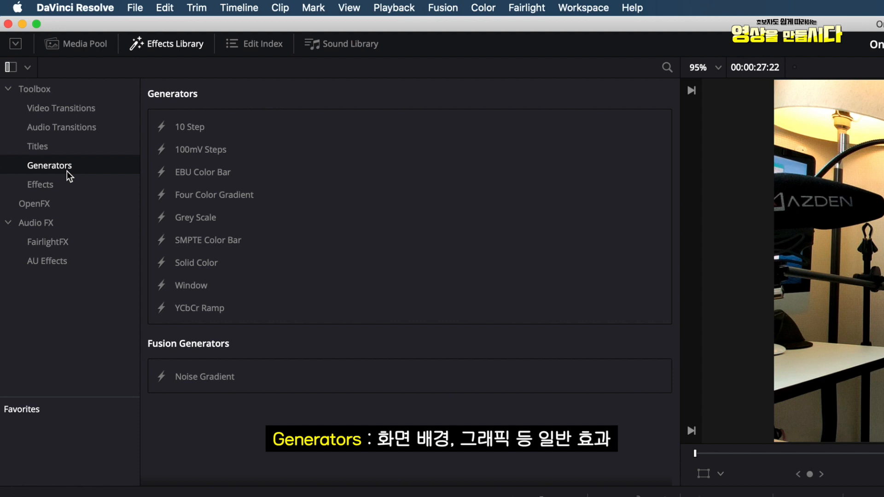
click(46, 186)
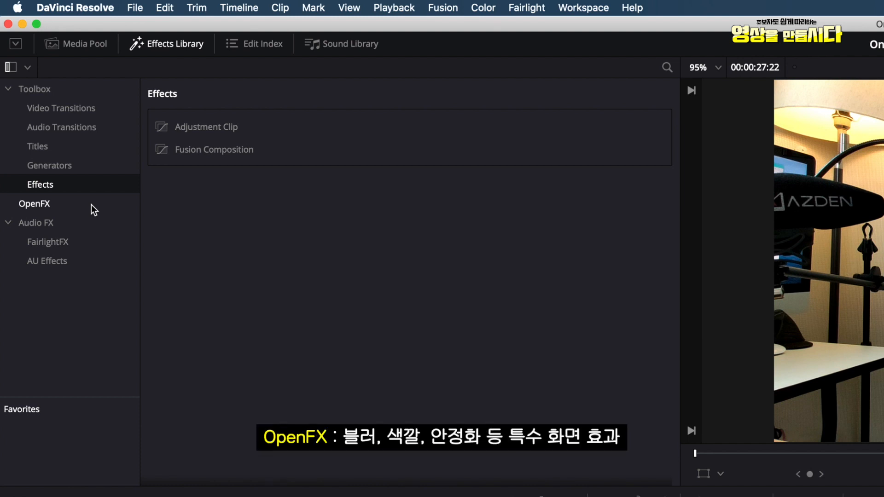
click(21, 208)
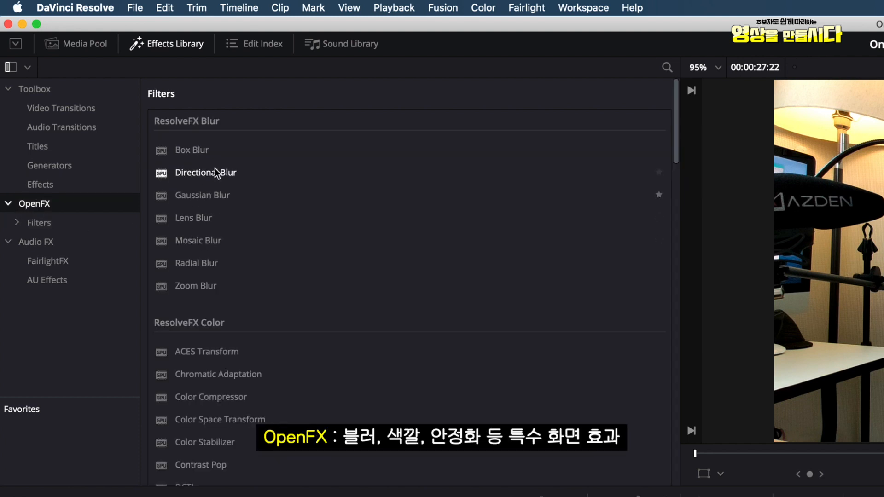
click(46, 243)
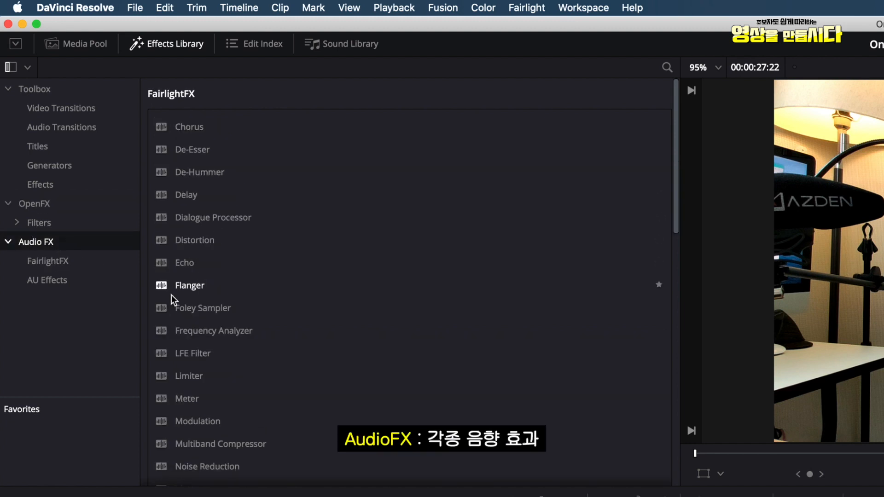
- Add a Text title to Video 2 slightly after the start of the first clip and preview it over the footage
click(35, 148)
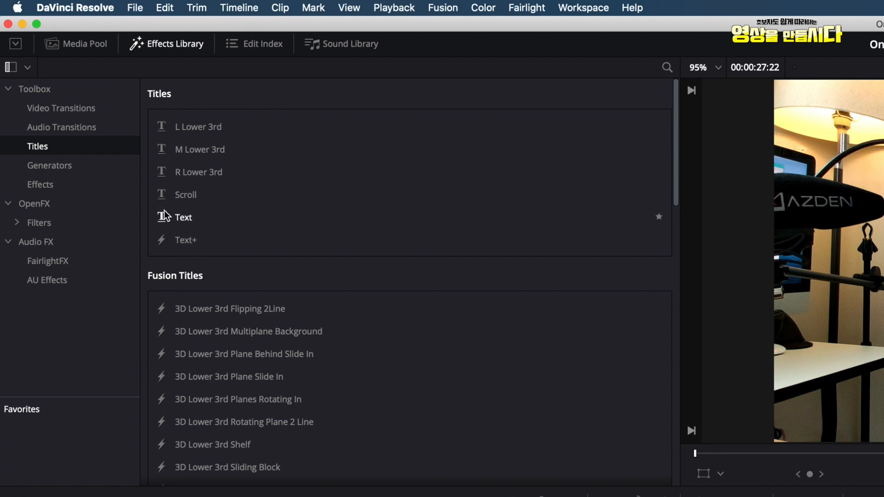
click(183, 220)
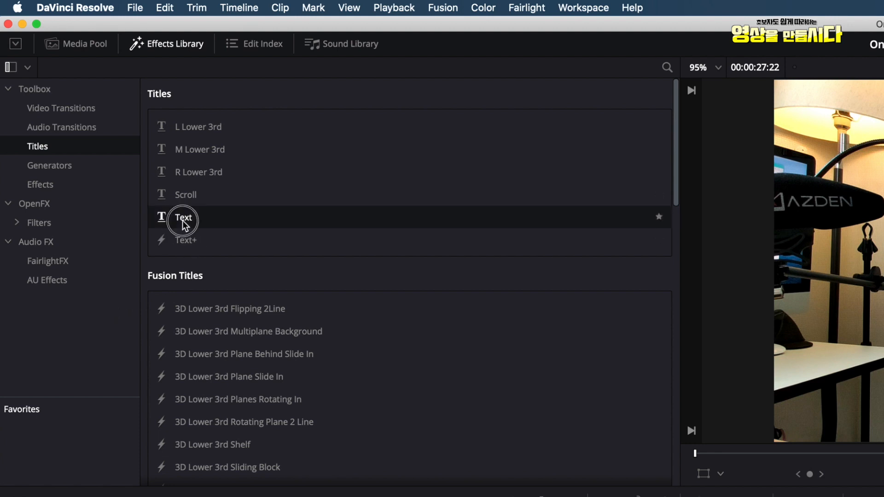
drag(180, 217, 215, 496)
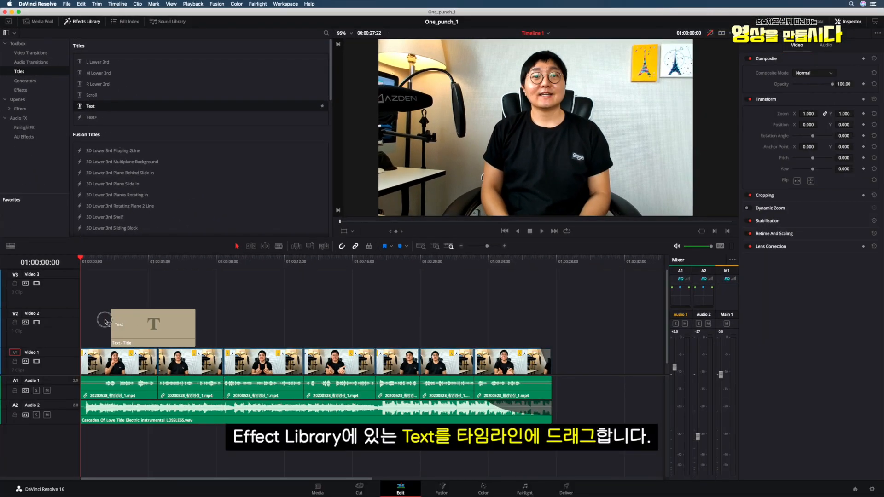
drag(105, 322, 94, 319)
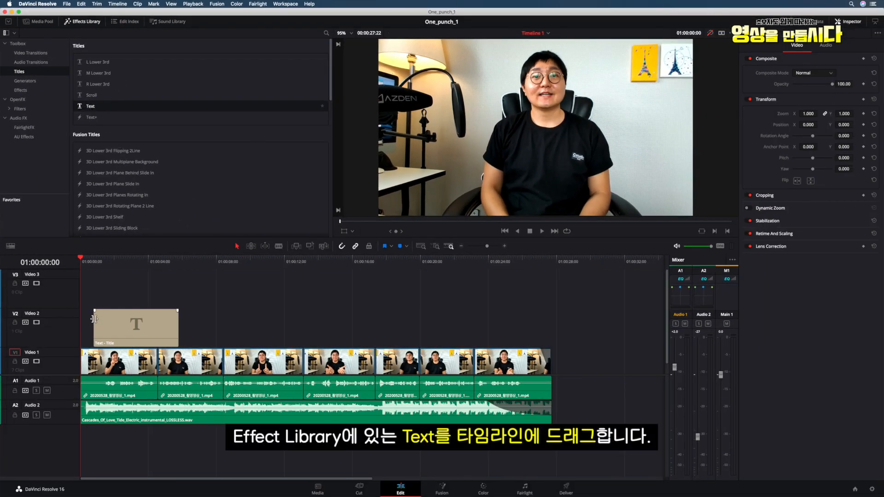
drag(115, 265, 124, 266)
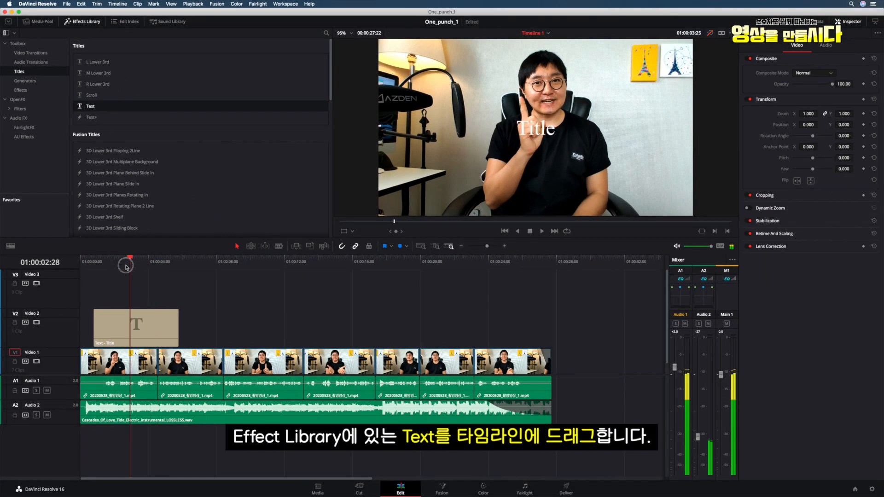
- Replace the title's default text with "영상 만들기" and "한방에 정리!" on two lines
click(132, 322)
click(767, 88)
text(영사)
text( 만들기)
text(한방에 ㅈ)
text(리!)
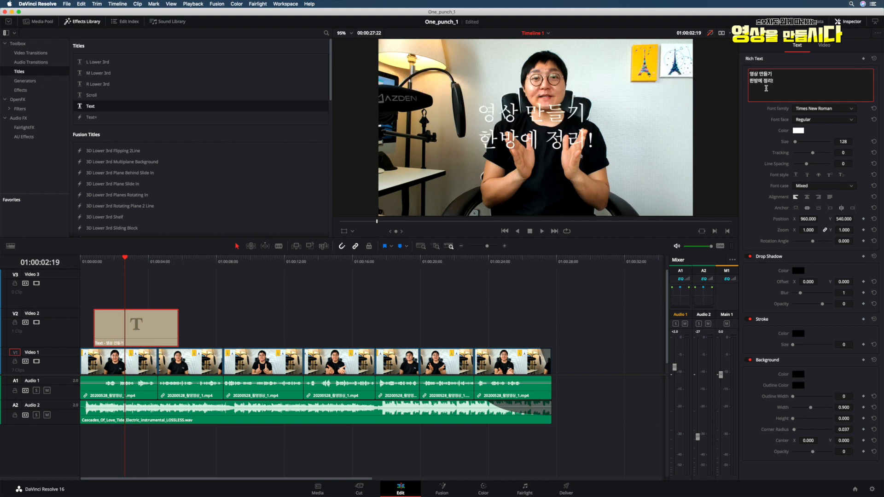
- Set the title's font family to DXWndSStd and its color to yellow
click(827, 108)
scroll(823, 184, up, 15)
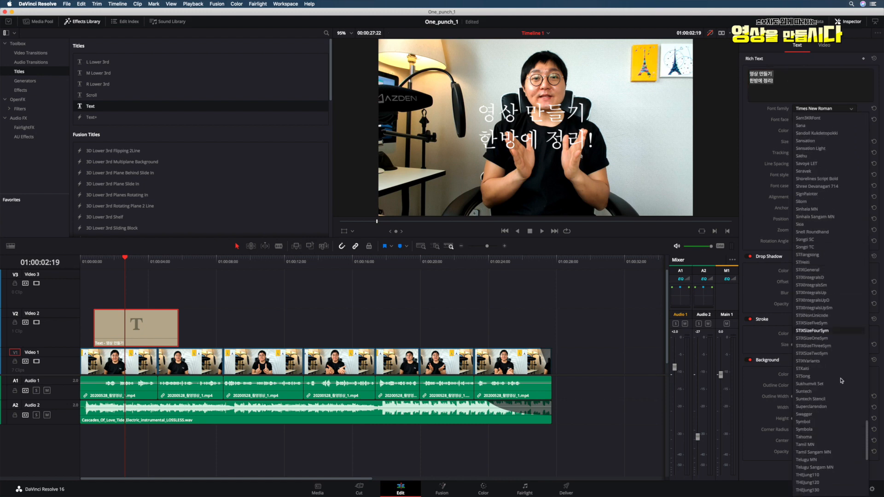
scroll(865, 379, up, 10)
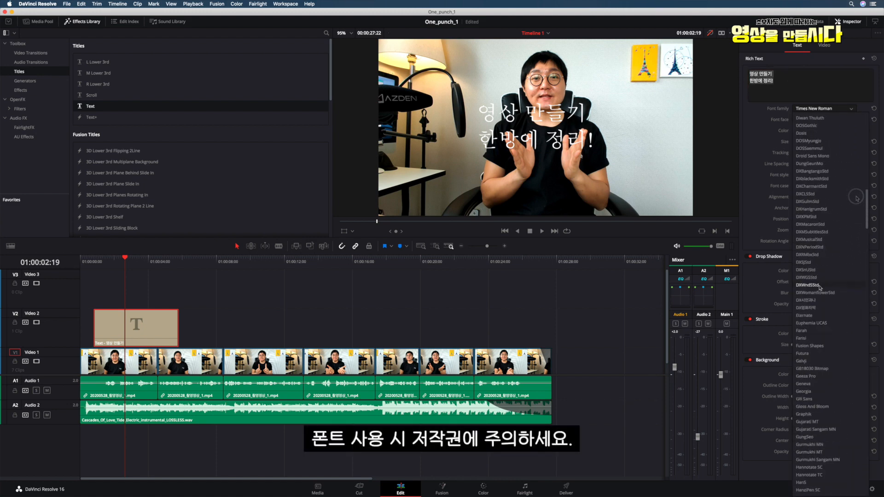
click(820, 286)
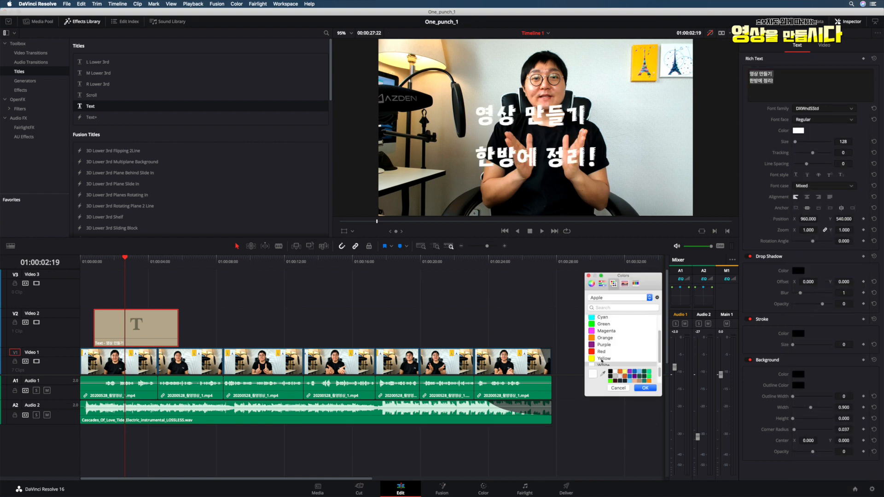
click(602, 358)
click(646, 388)
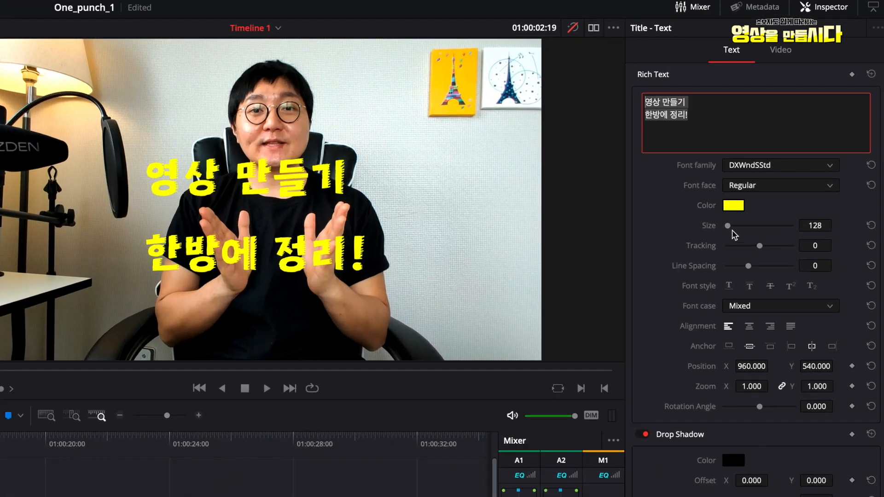
- Set the title's size to 269, tracking to -29, line spacing to -209 and position to X 992, Y 664
drag(762, 183, 765, 186)
drag(732, 228, 730, 230)
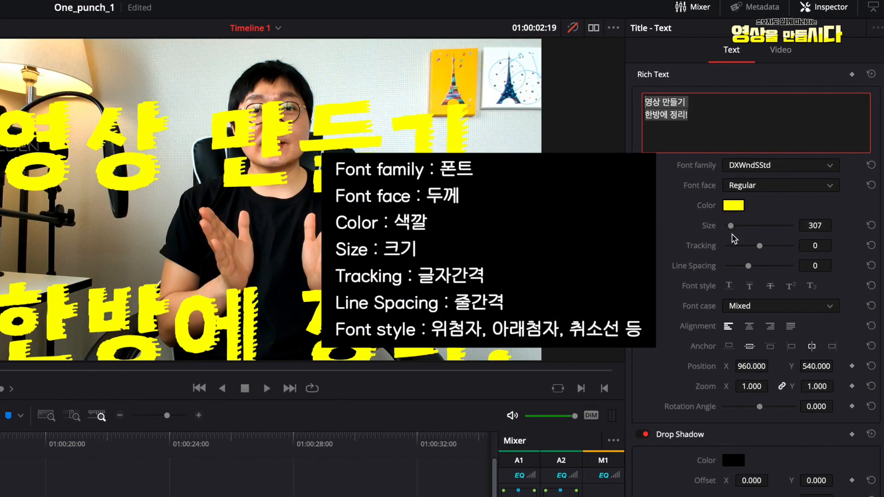
drag(748, 267, 726, 271)
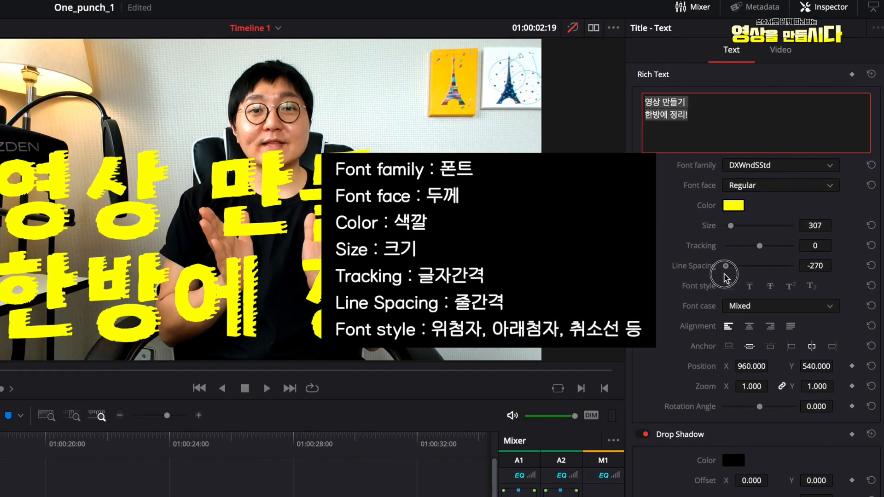
drag(732, 229, 731, 235)
drag(727, 267, 750, 247)
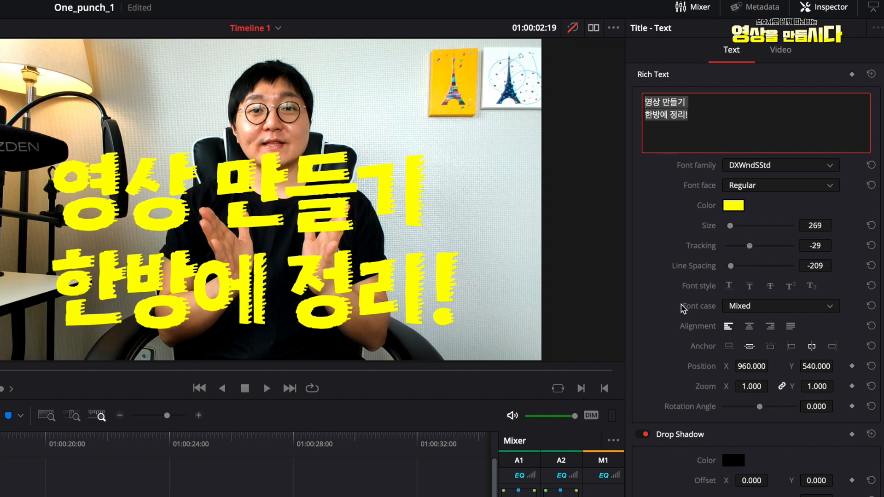
drag(746, 367, 760, 366)
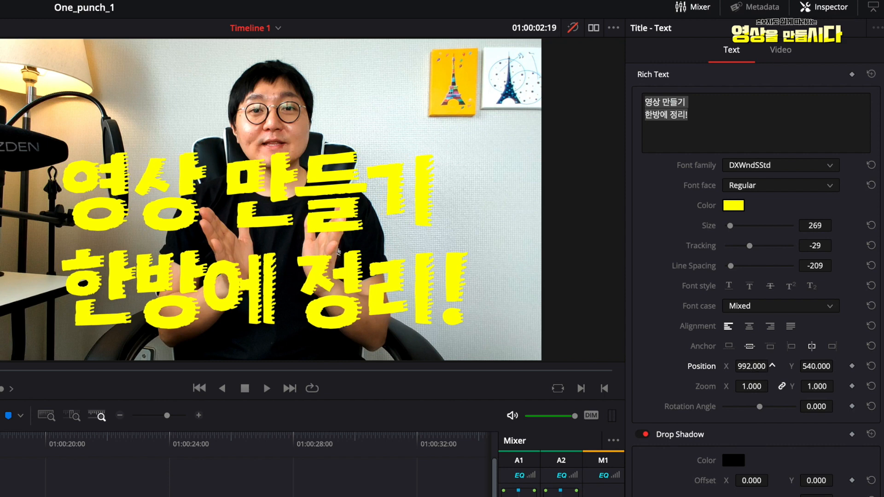
drag(817, 367, 836, 368)
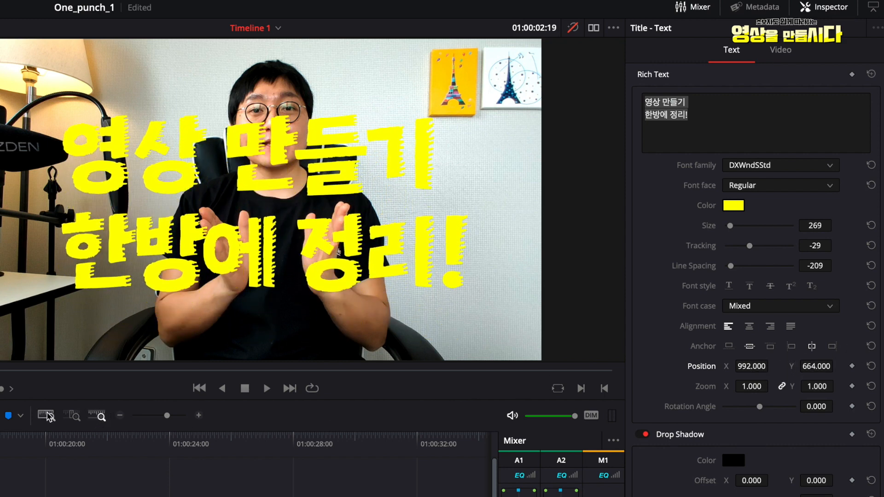
- Play the title from the start and trim its end to the end of the first video clip
key(Home)
key(space)
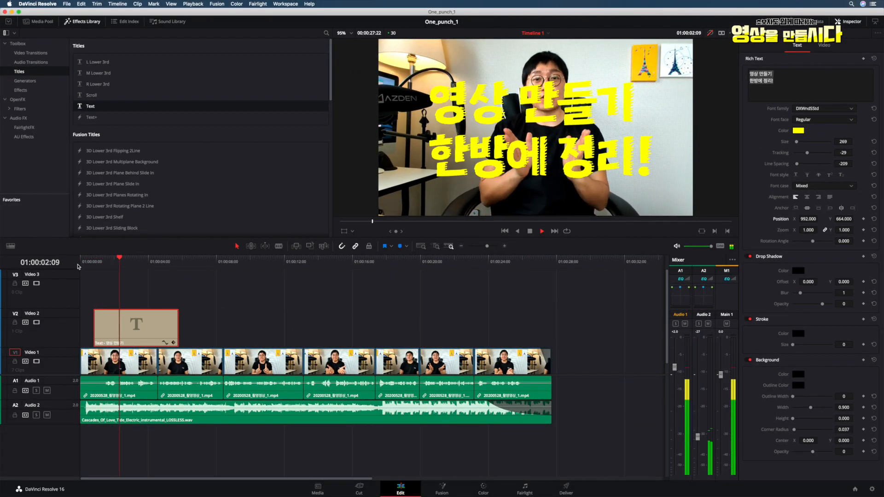
key(space)
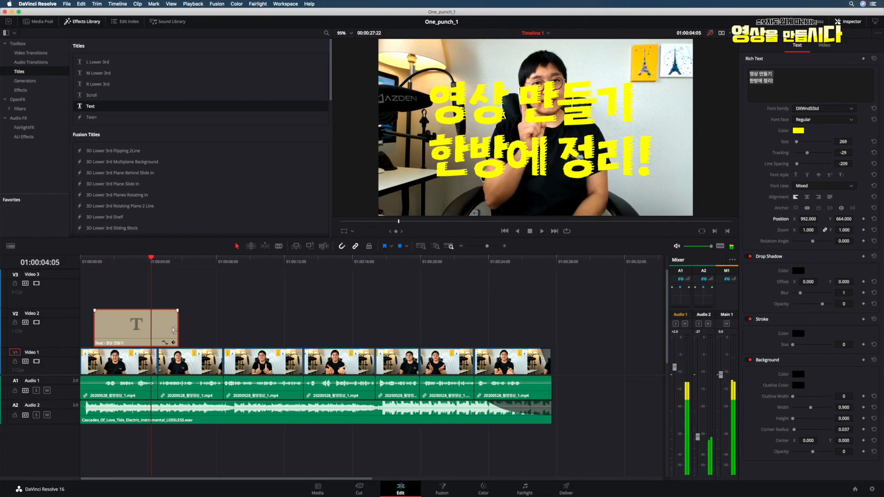
drag(177, 330, 159, 331)
key(space)
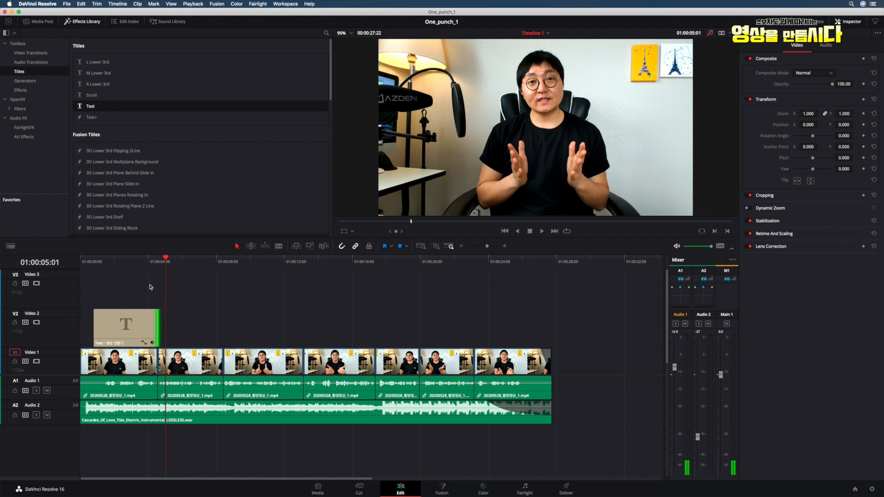
- Add a second Text title to Video 2 at 01:00:05:01, reading "누구나TV" followed by the presenter's name
drag(91, 106, 162, 328)
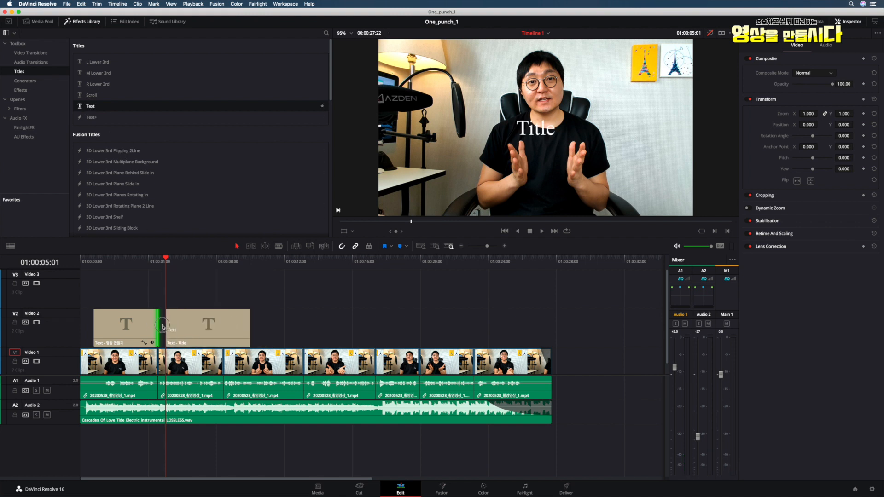
click(189, 317)
click(772, 80)
text(누구나)
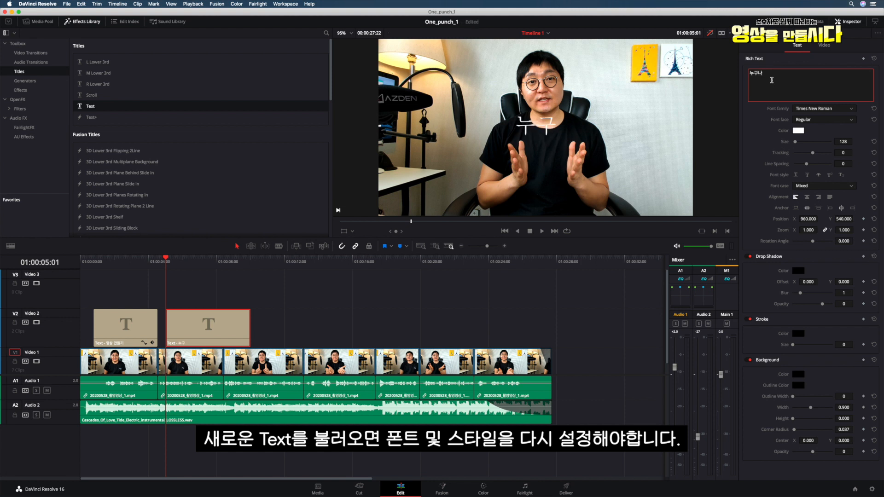
text(TV 박PD)
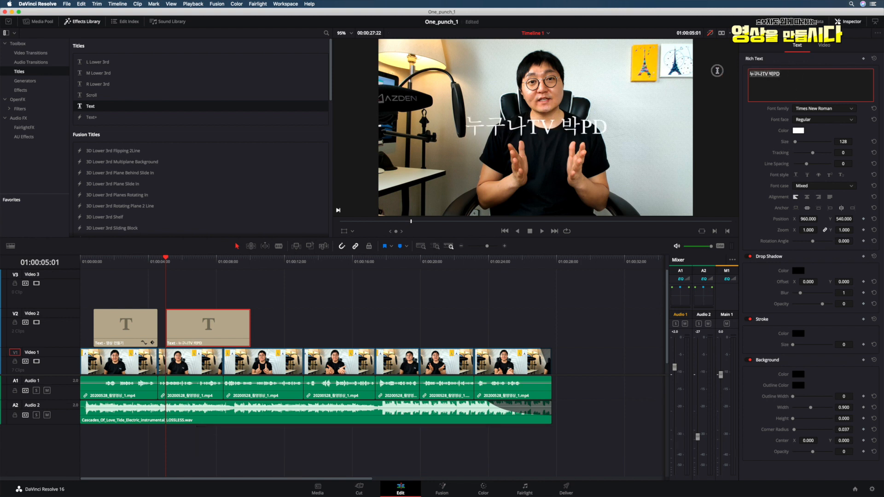
- Set the second title's font family to DXBangtangoStd
click(823, 109)
scroll(815, 207, up, 15)
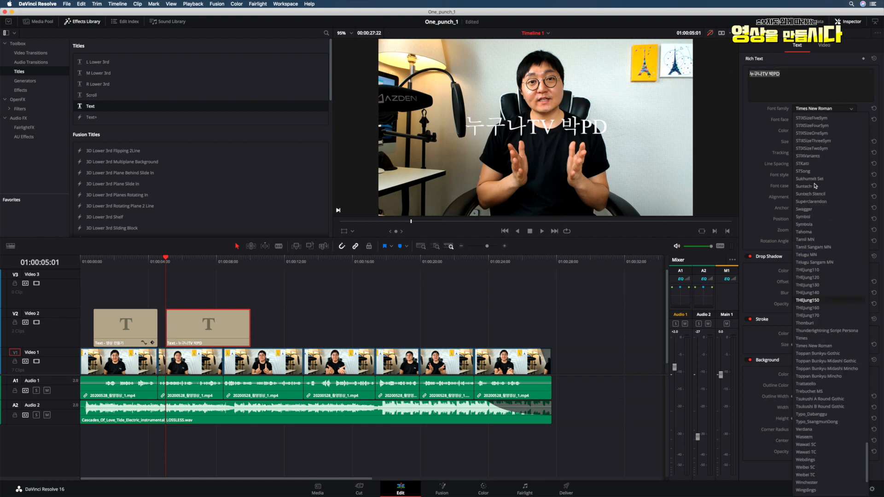
drag(867, 427, 856, 205)
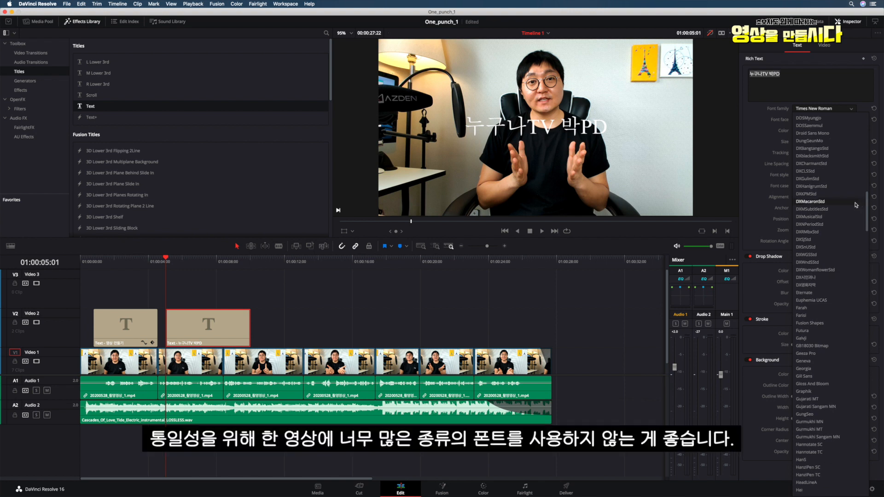
scroll(848, 203, up, 2)
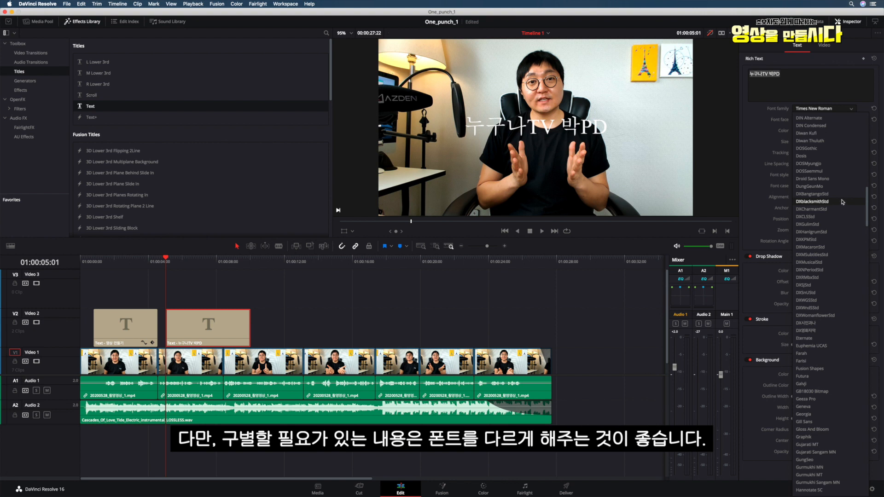
click(824, 194)
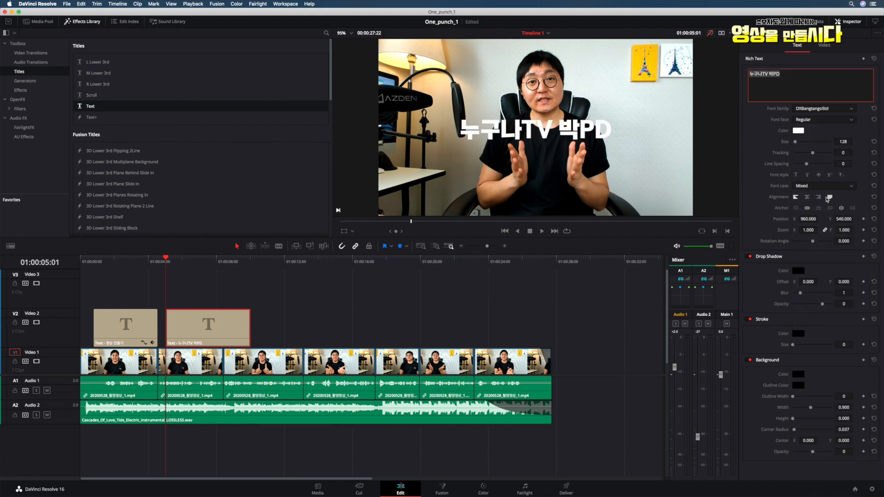
- Set the second title's size to 100 and move it down in the frame to Y 237
click(839, 141)
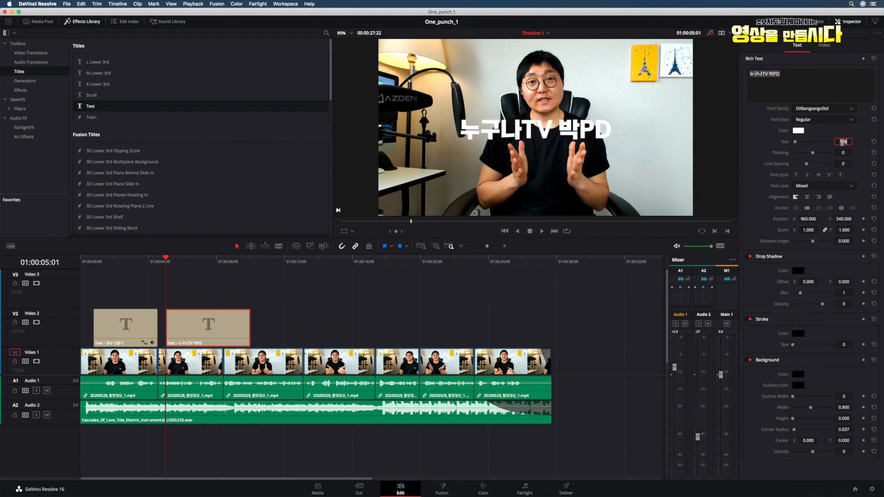
text(100)
key(Return)
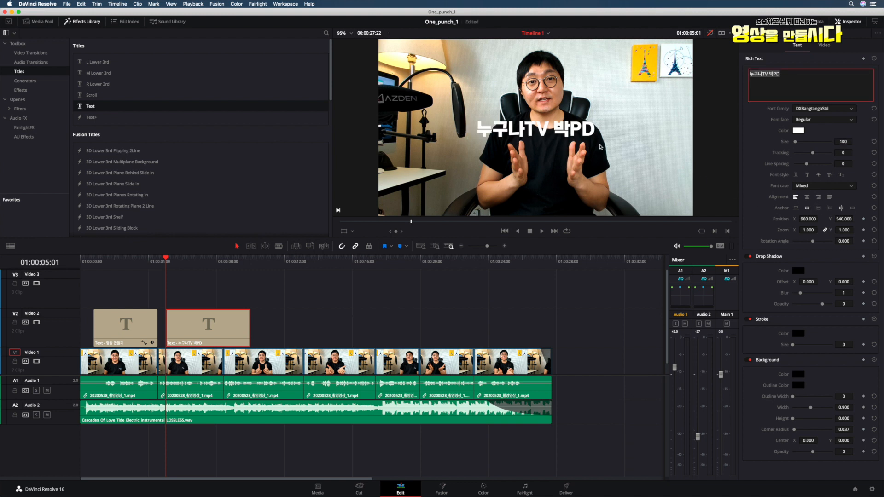
drag(558, 116, 558, 166)
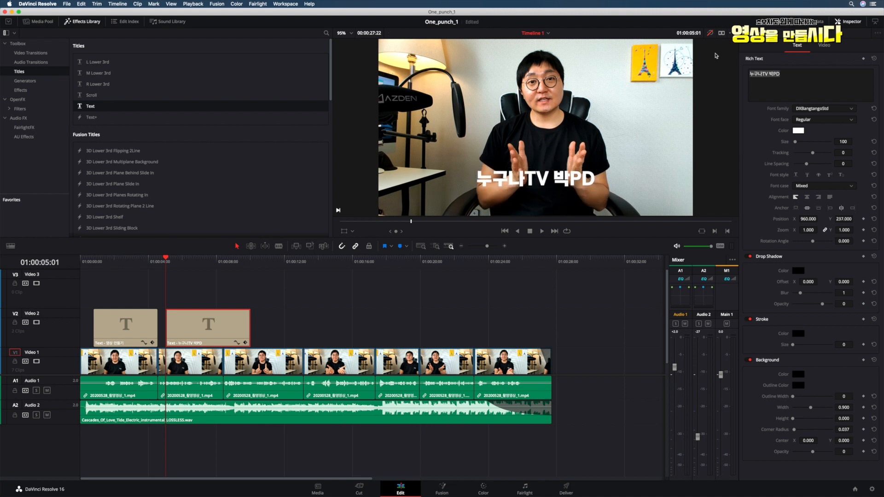
- Turn on the safe area guides in the viewer
click(733, 33)
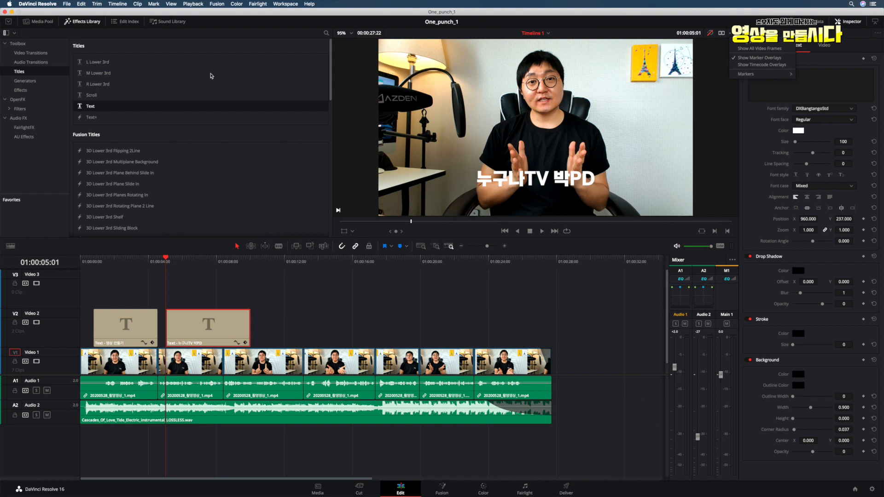
click(174, 4)
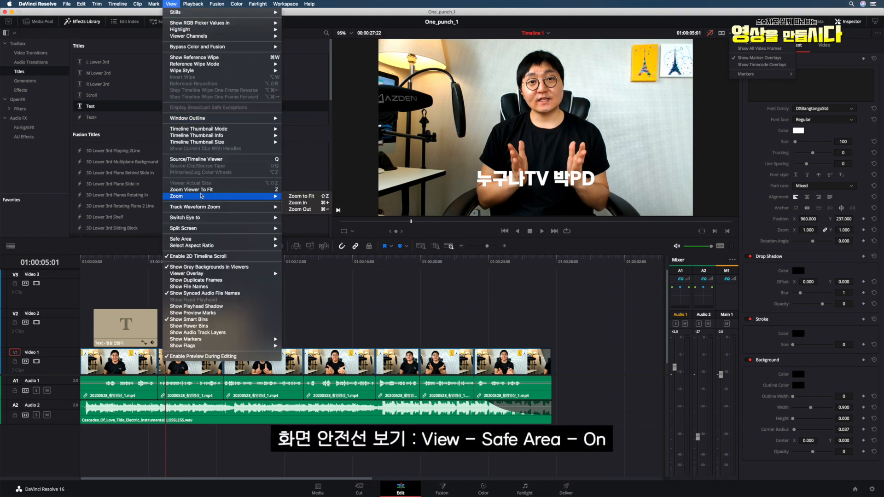
mouse_move(206, 240)
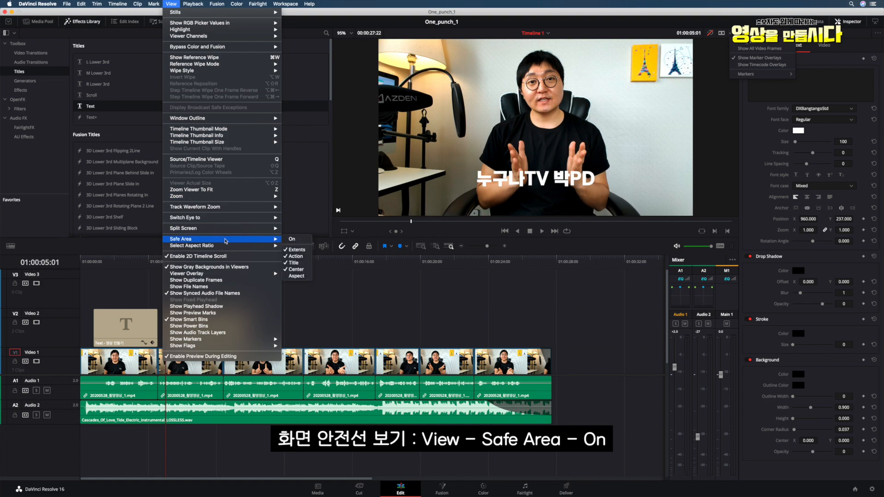
click(292, 239)
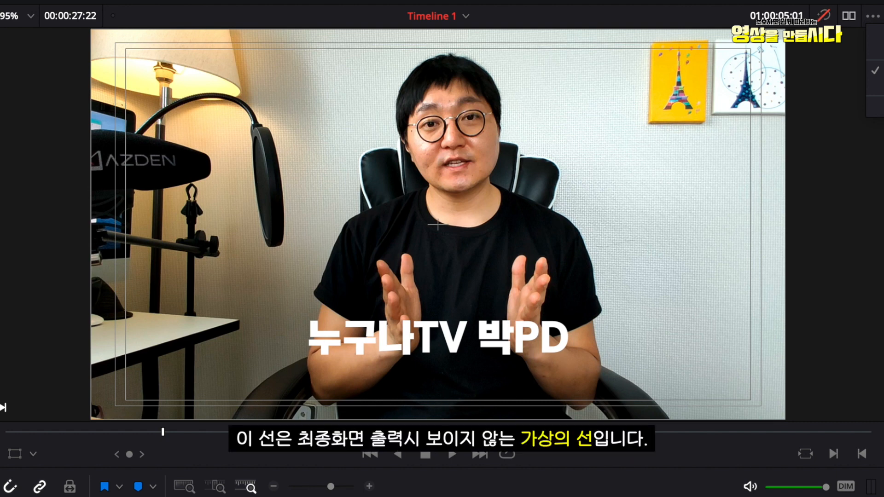
- Play from one second earlier through the second title and trim its end to the playhead at 01:00:07:16
key(shift+Left)
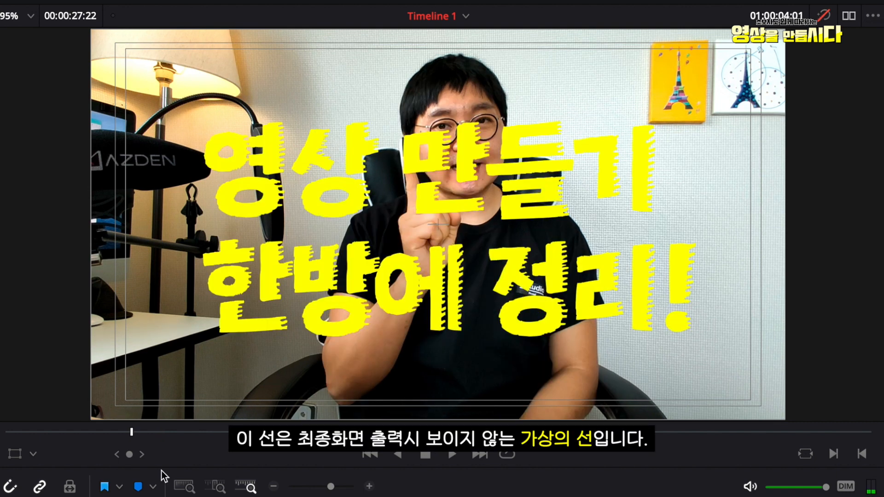
click(453, 455)
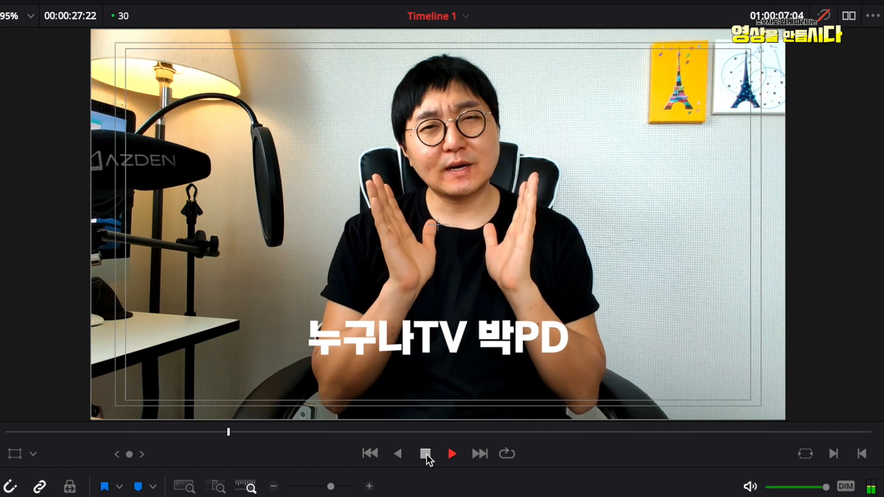
click(427, 455)
drag(249, 325, 208, 325)
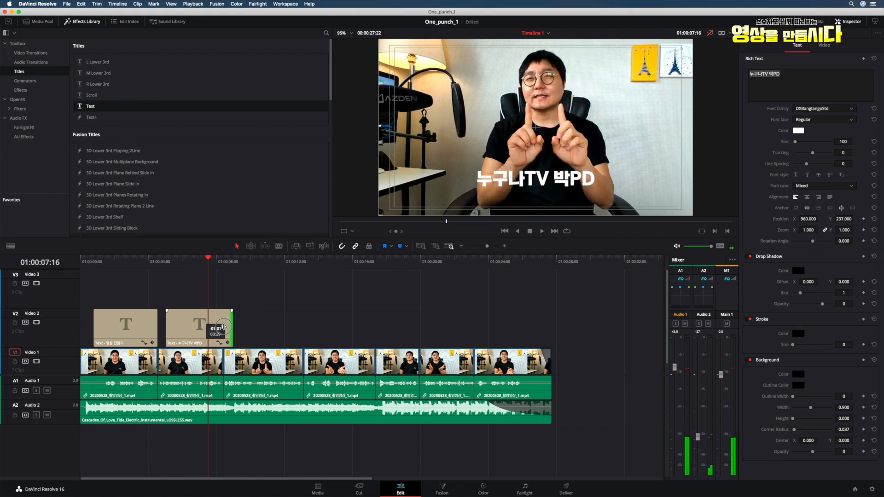
- Duplicate the second title on Video 2, placing the copy at the start of the third video clip
right_click(187, 328)
click(192, 341)
key(super+v)
drag(227, 327, 243, 327)
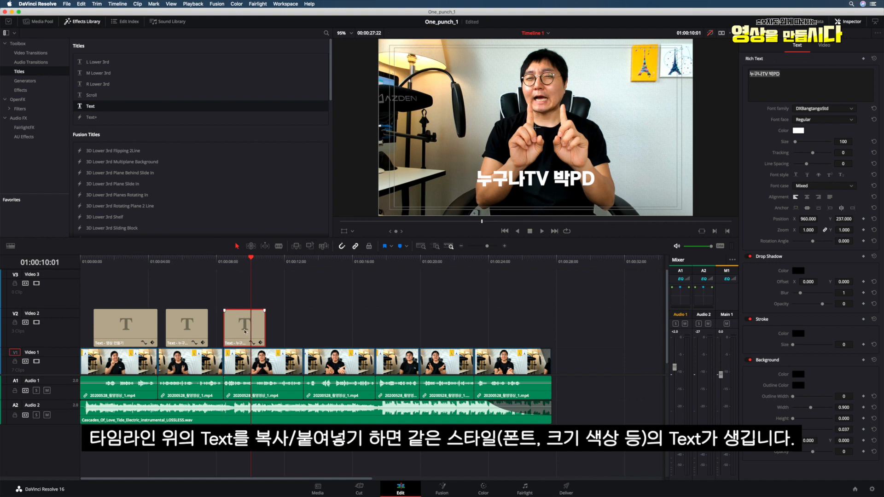
- Replace the third title's text with the two lines "초보자도 쉽고 편하게!" and "영상 만들기!" and centre-align it
click(796, 85)
key(super+a)
text(초보자도)
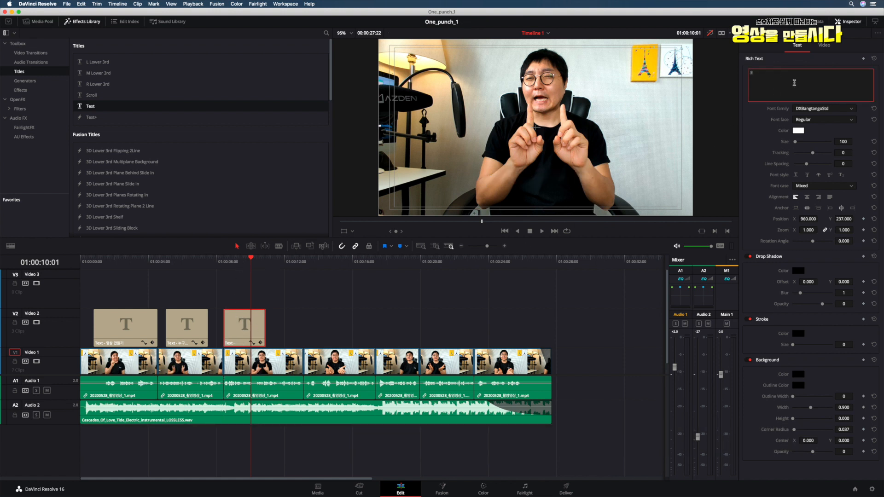
text( 쉽고)
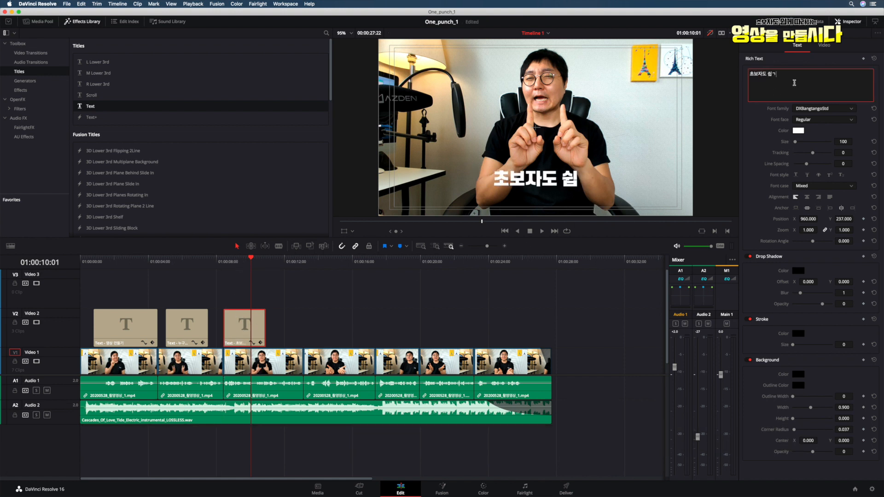
text( 편하게!)
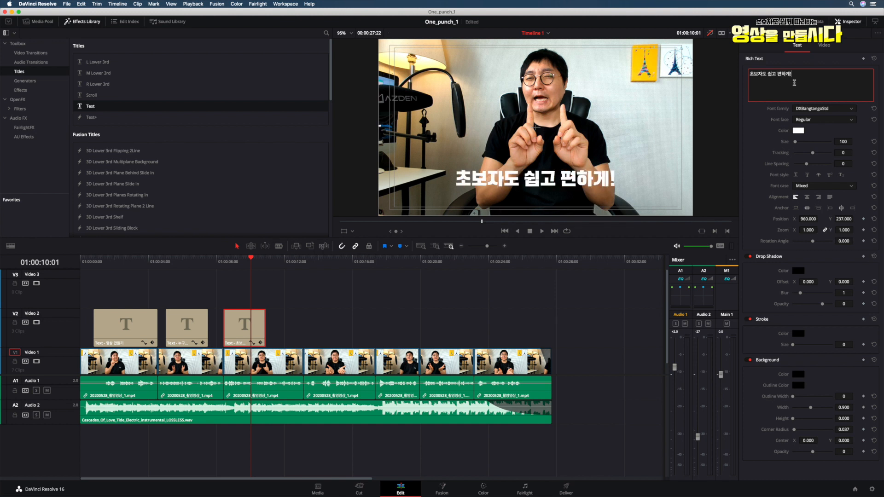
key(Return)
text(영상 만들기)
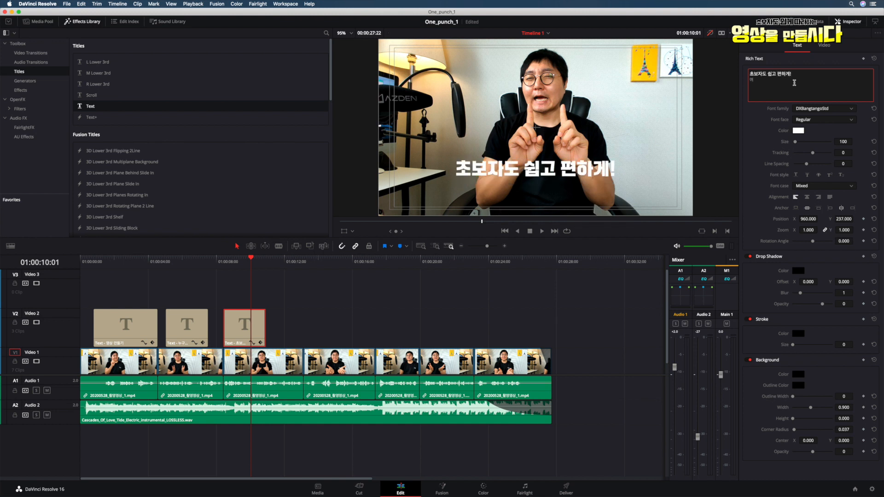
text(!)
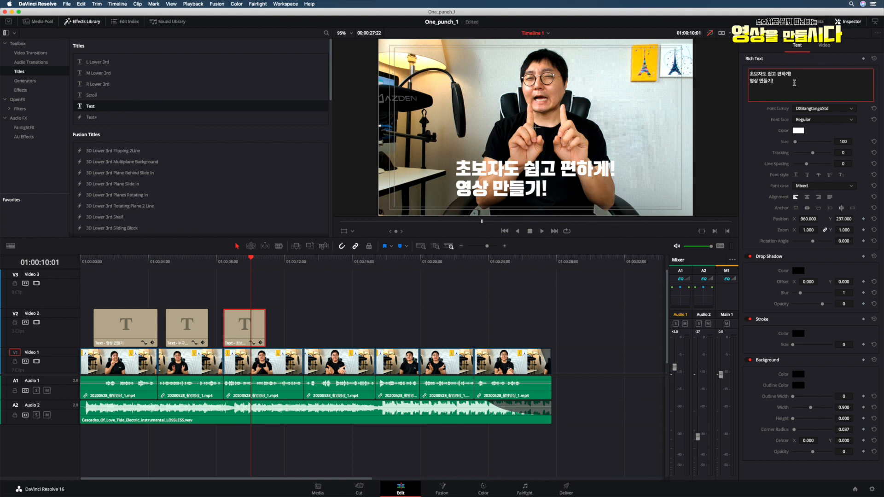
click(807, 197)
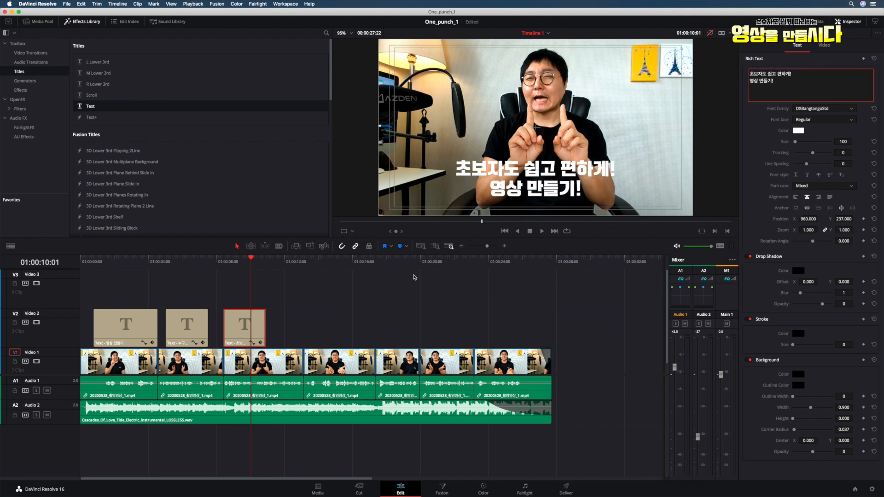
- Play through the speech around the third title and shift the title later to start about 10.5 seconds into the timeline
click(209, 263)
click(541, 231)
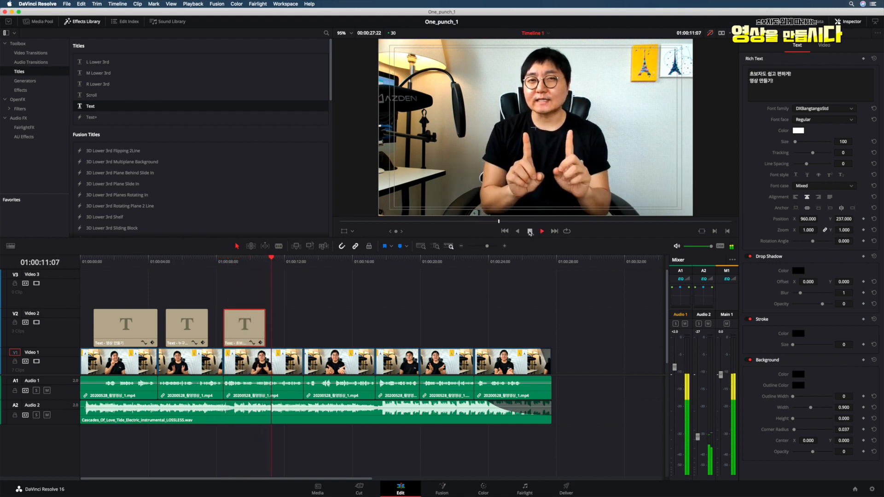
click(530, 231)
drag(263, 322, 300, 321)
- Extend the third title's end to about 01:00:16:12, playing the section to match the title to the speech
click(231, 261)
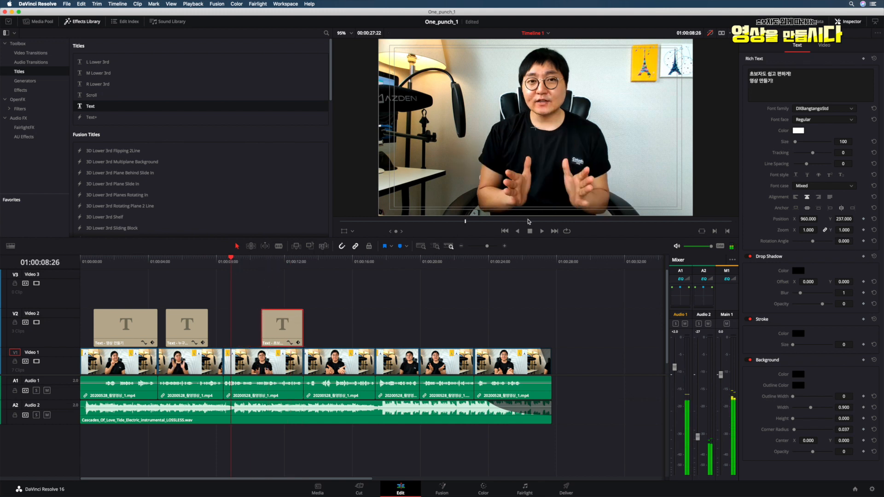
click(542, 232)
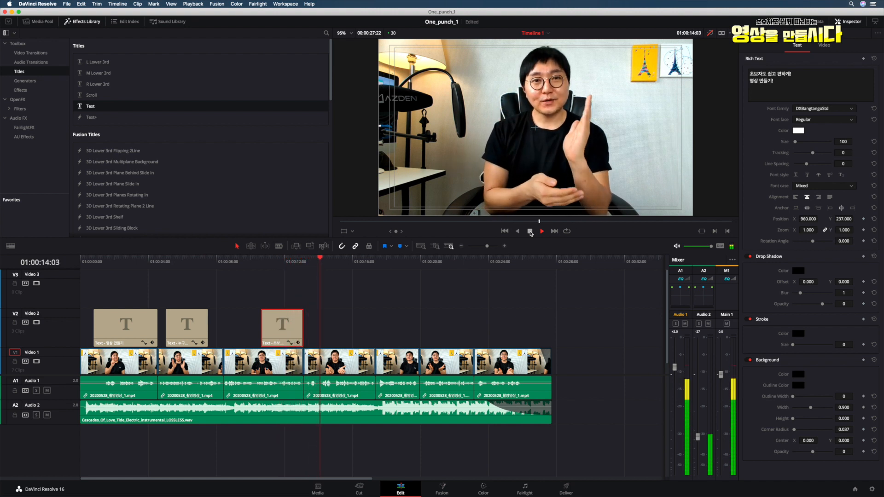
click(531, 232)
drag(302, 326, 360, 326)
drag(338, 262, 258, 263)
click(542, 231)
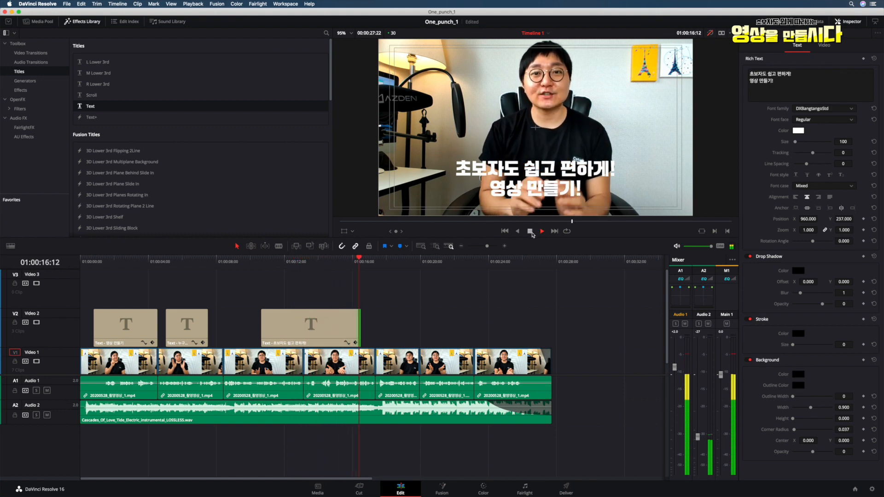
click(529, 234)
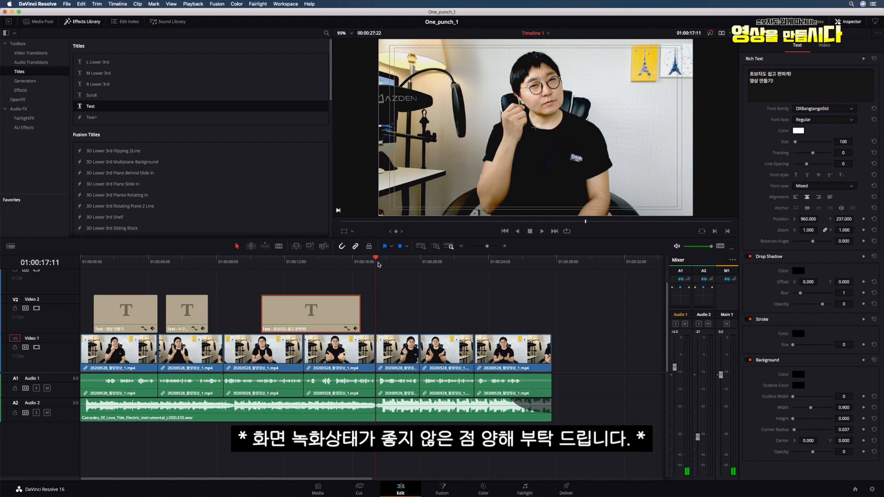
- Paste a copy of the third title at 01:00:17:11 and change its text to "장비 No! 기술 No!"
key(super+v)
click(400, 264)
click(789, 90)
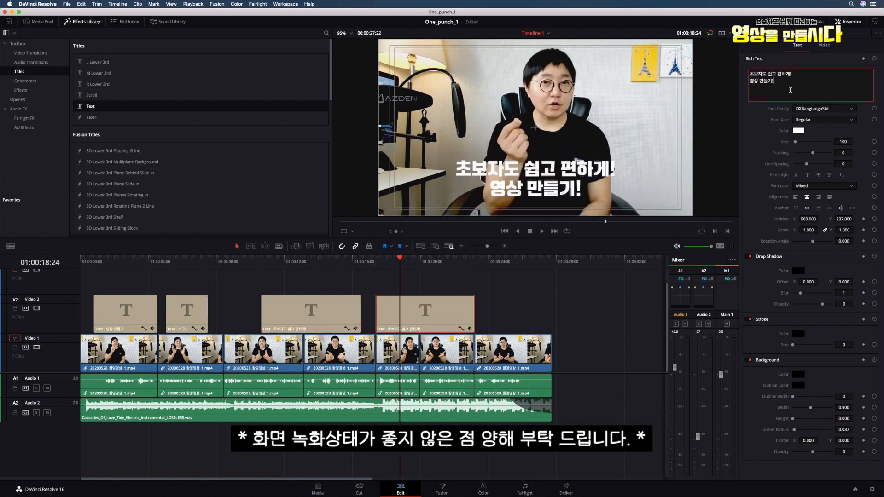
drag(782, 85, 722, 70)
text(장비)
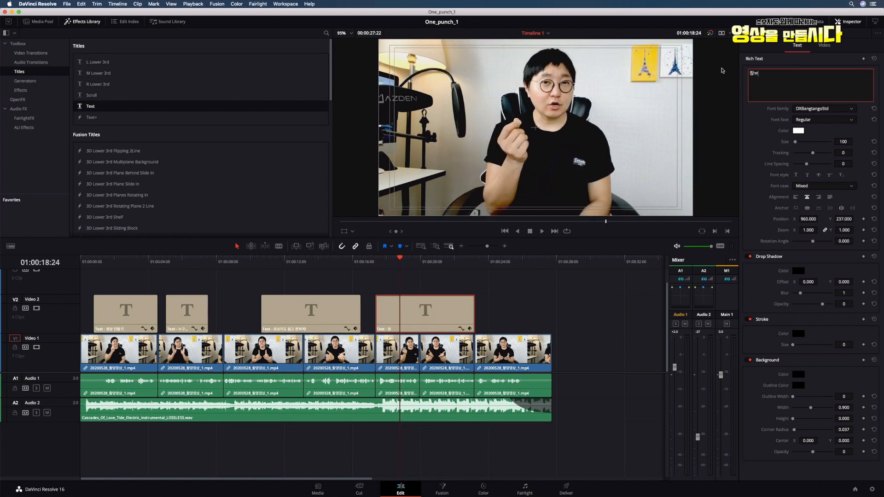
text( No)
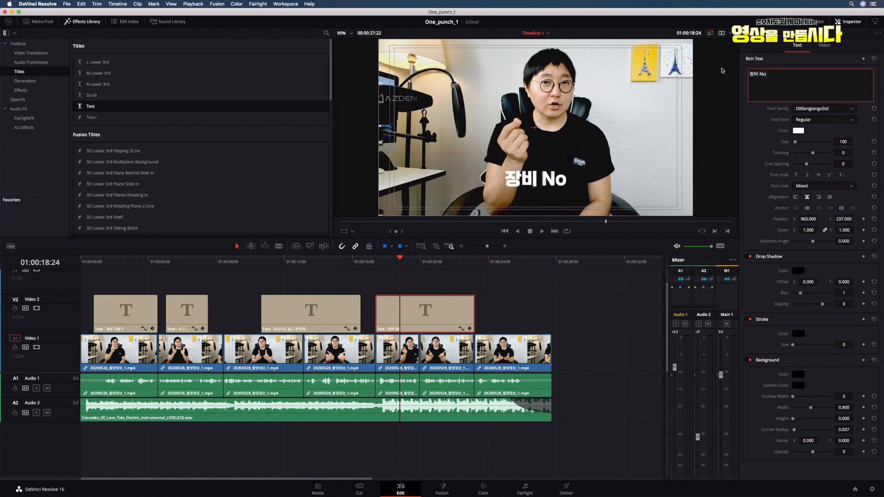
text(! 기술)
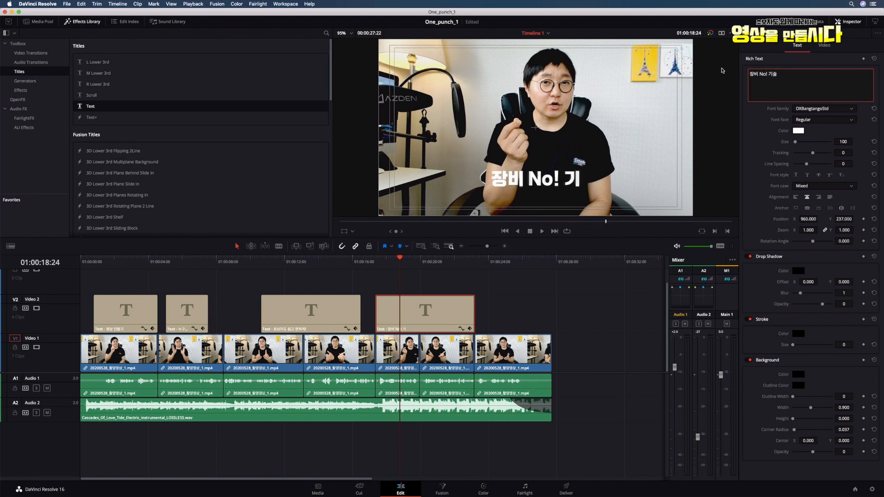
text( No!)
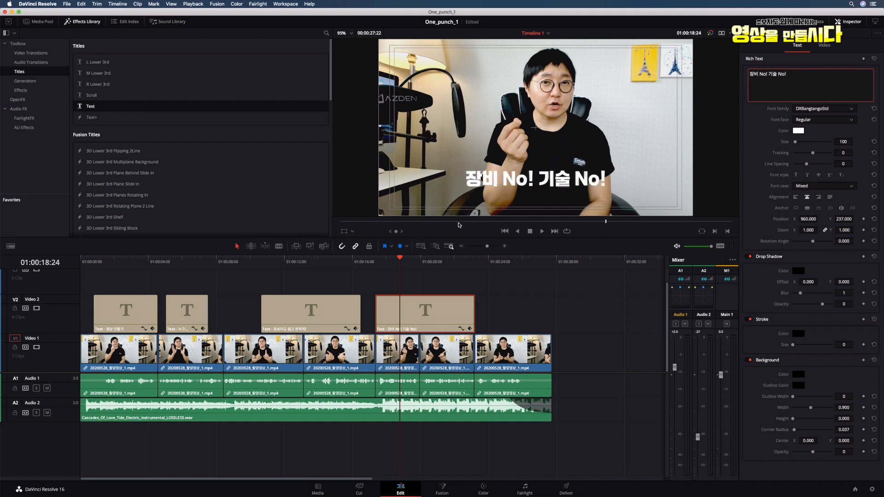
- Trim the fourth title to start at 01:00:18:00 and end with the fifth video clip
drag(470, 316, 409, 314)
click(385, 263)
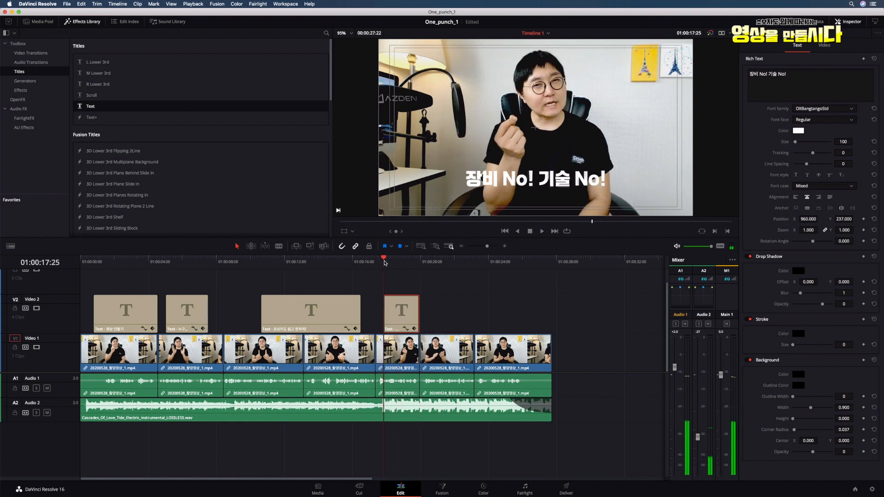
key(Right)
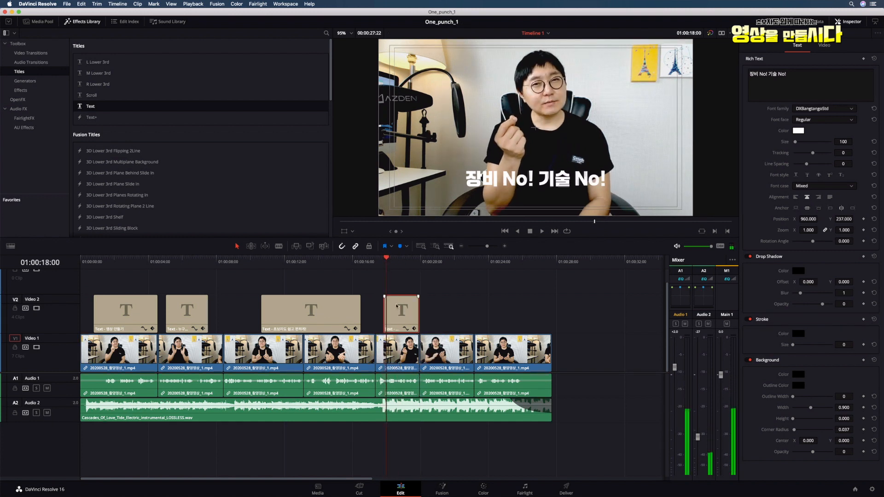
key(shift+[)
click(419, 317)
- Paste a copy of the fourth title at 01:00:21:00 and fit its end to the end of the sixth video clip
click(431, 261)
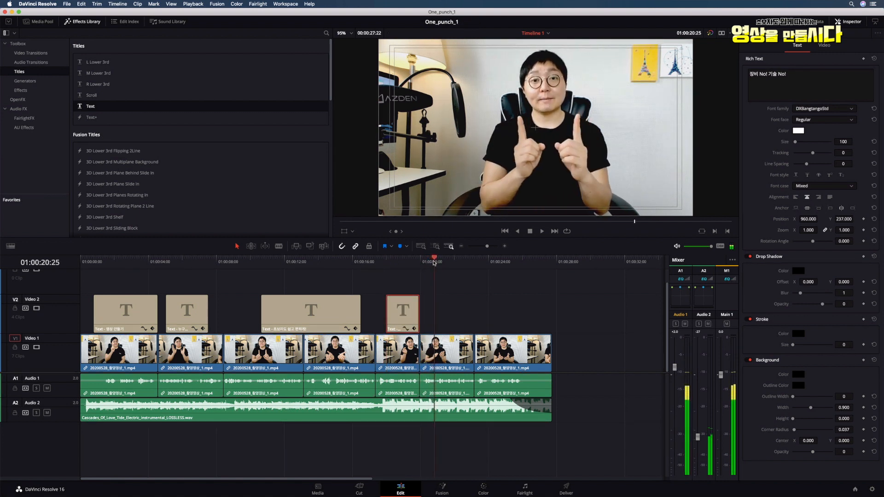
click(438, 261)
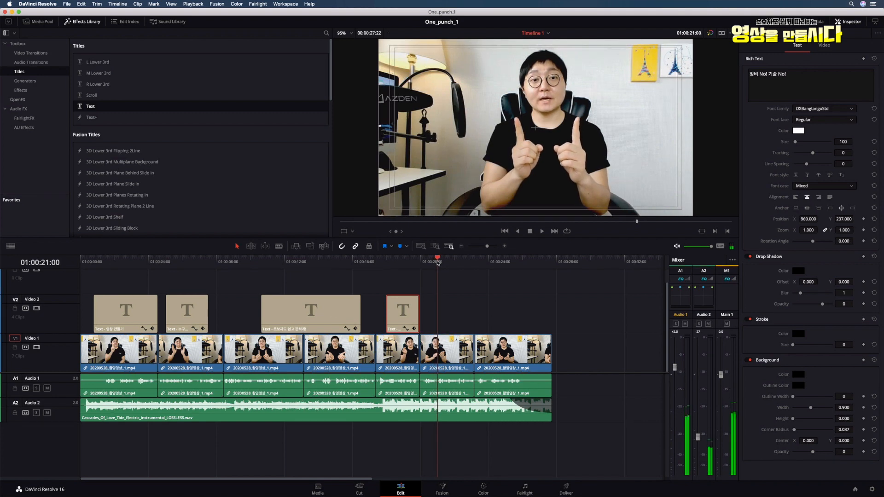
key(ctrl+v)
drag(470, 316, 473, 316)
- Replace the fifth title's text with "주제별 정리된 영상제작법!"
click(810, 82)
key(super+a)
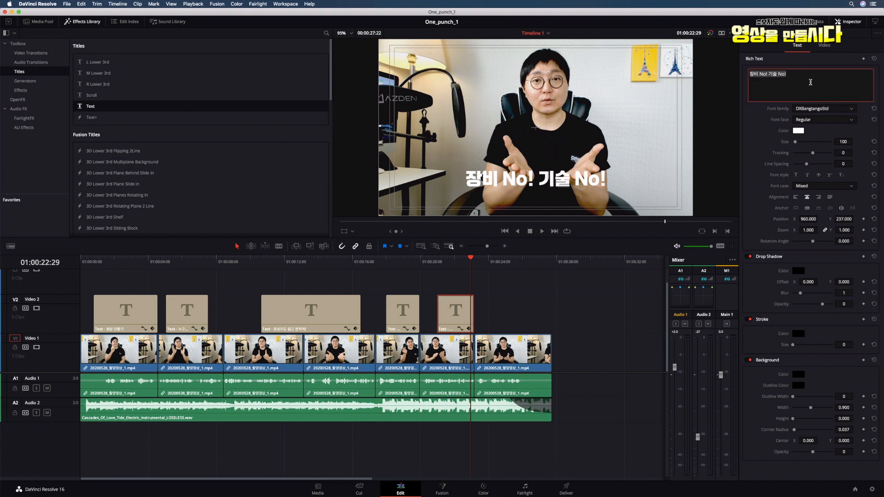
text(ㅊ)
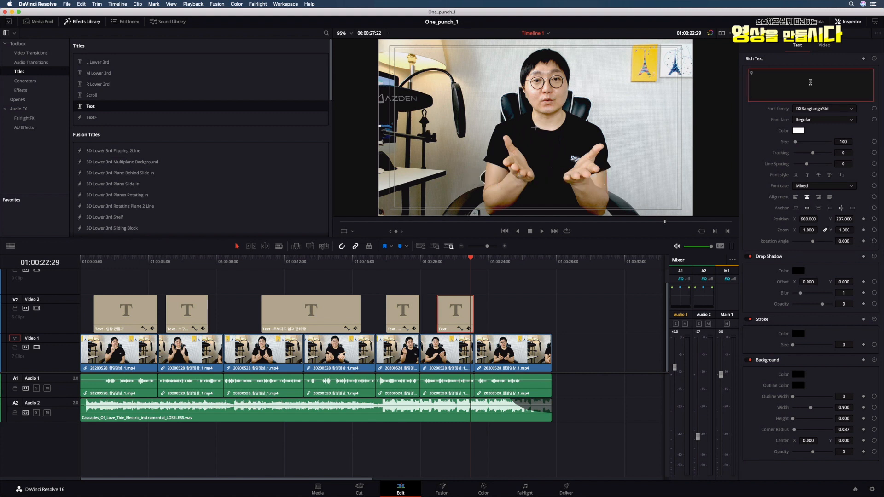
text(제)
text(별 ㅈ리된 영상제작)
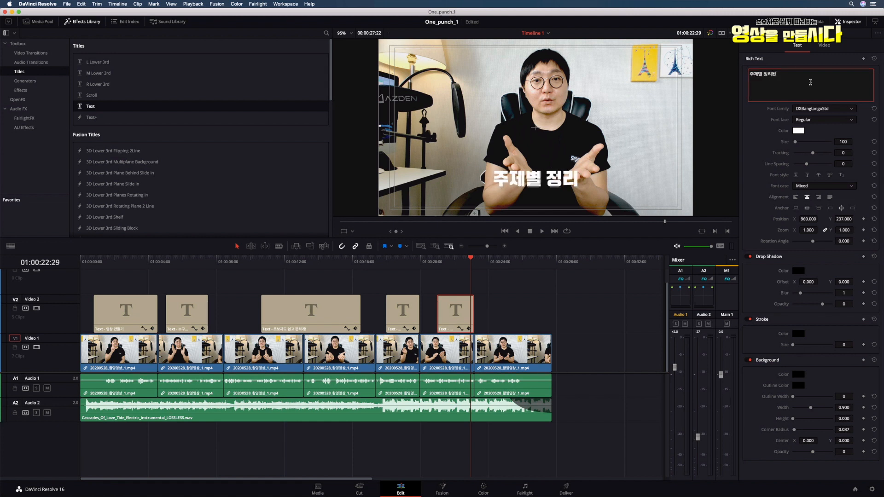
text(법!)
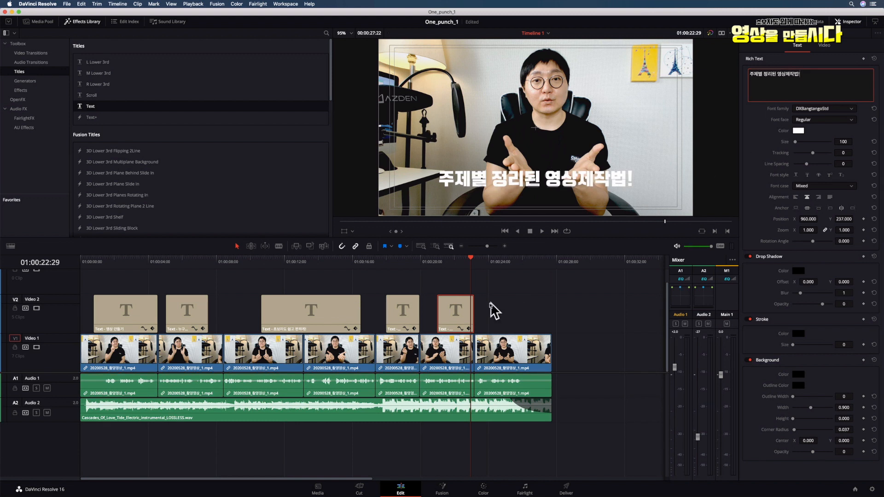
- Copy the fifth title and paste it over the seventh video clip, starting about 24 seconds into the timeline
click(463, 312)
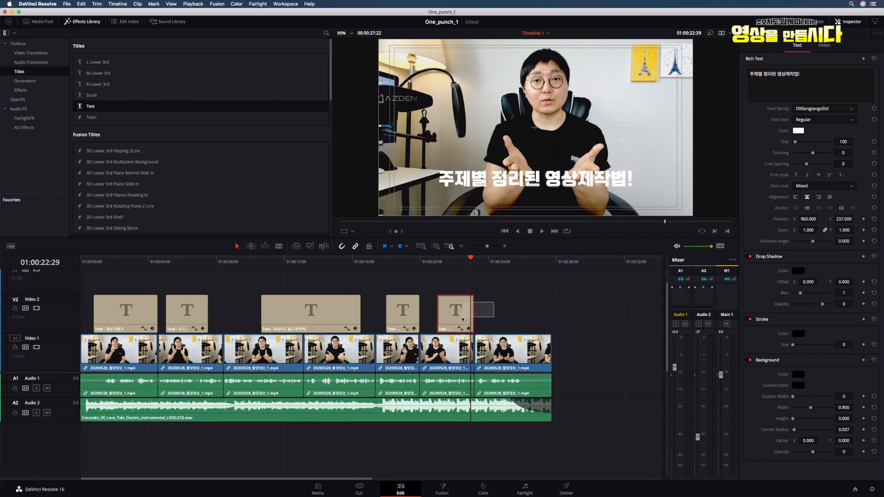
drag(474, 261, 502, 264)
key(ctrl+v)
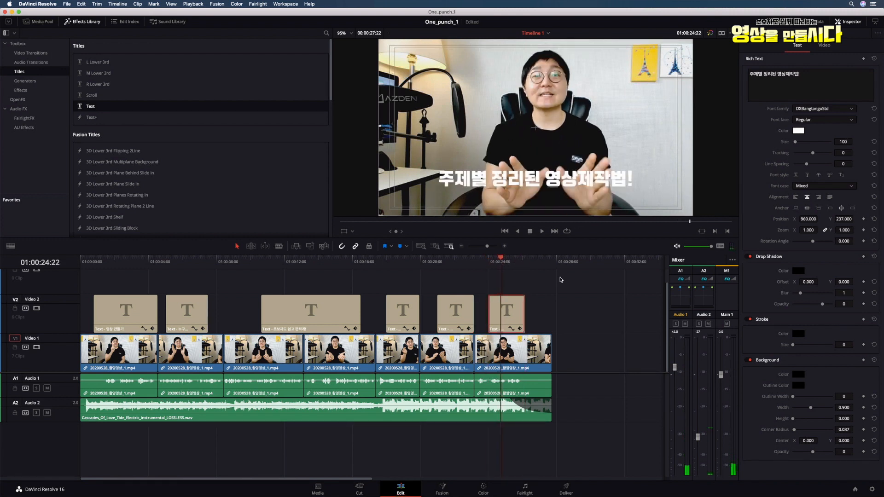
- Change the sixth title's text to "원하는 영상을 만드세요!" and trim its end to 01:00:26:00
triple_click(827, 90)
text(원하는 영상을)
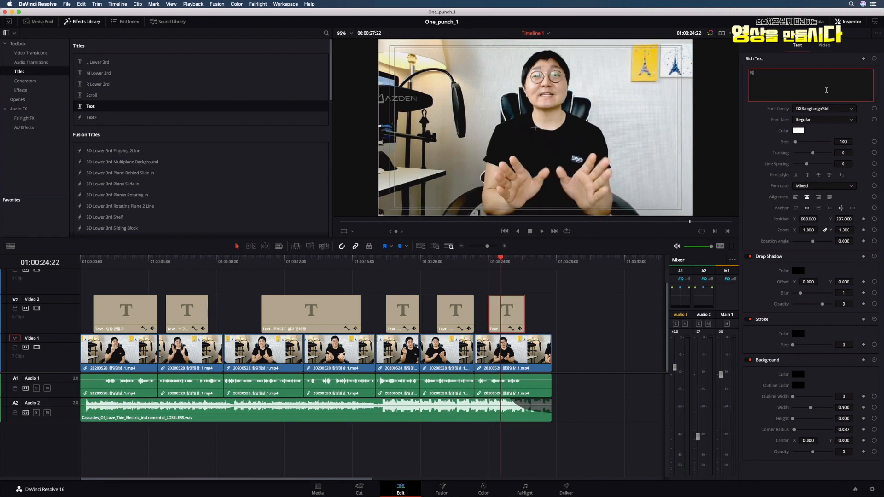
text( 만드세요!)
drag(502, 266, 521, 265)
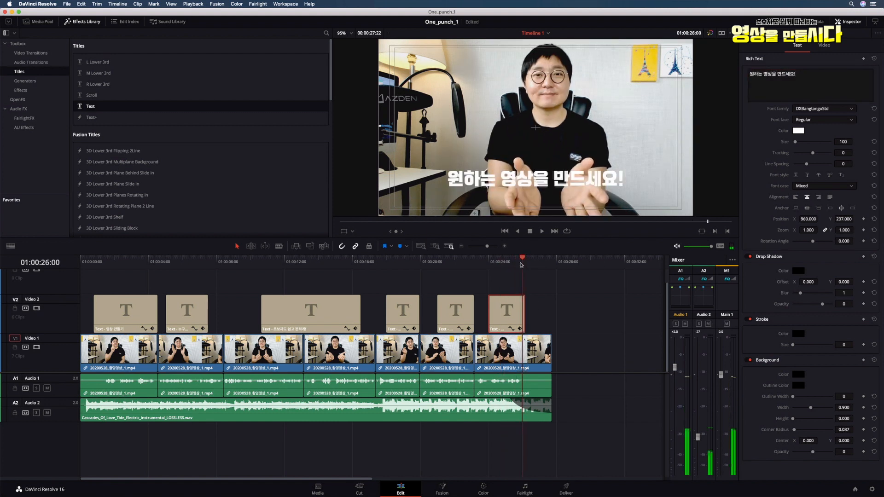
drag(524, 311, 521, 311)
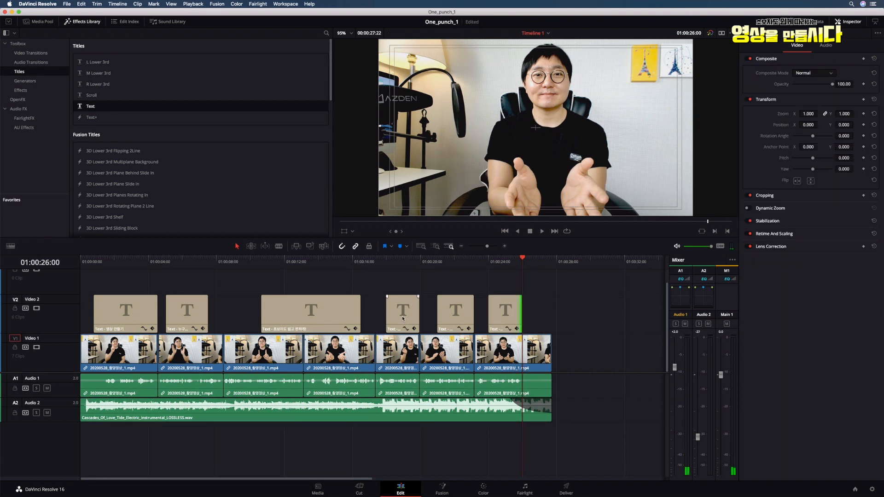
- Paste a copy of the first, yellow title at 01:00:27:00 and split the copy at 01:00:29:00
click(136, 316)
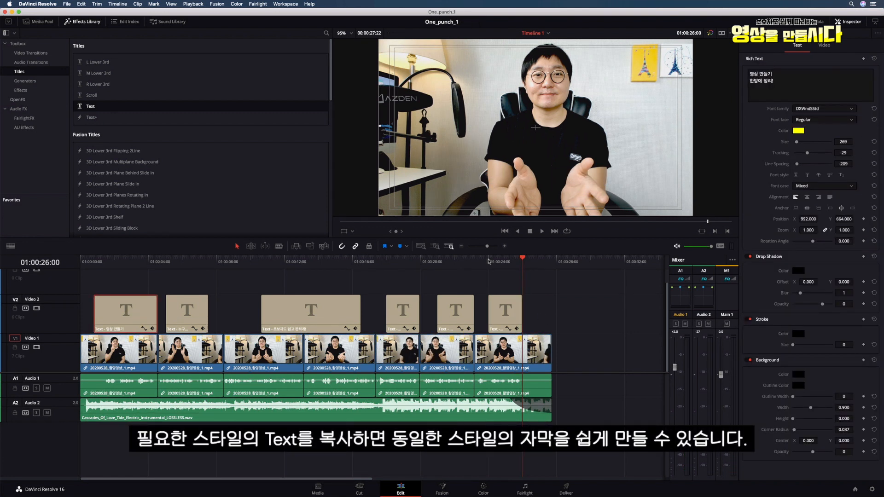
drag(525, 265, 539, 264)
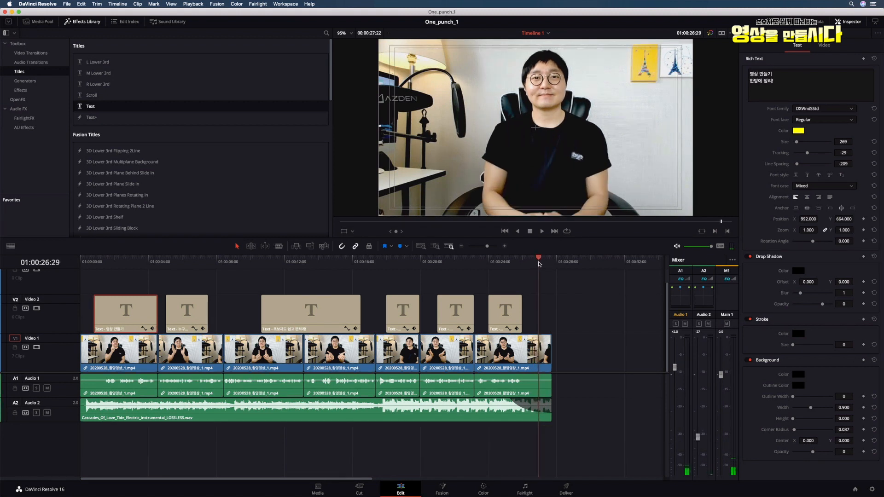
key(ctrl+v)
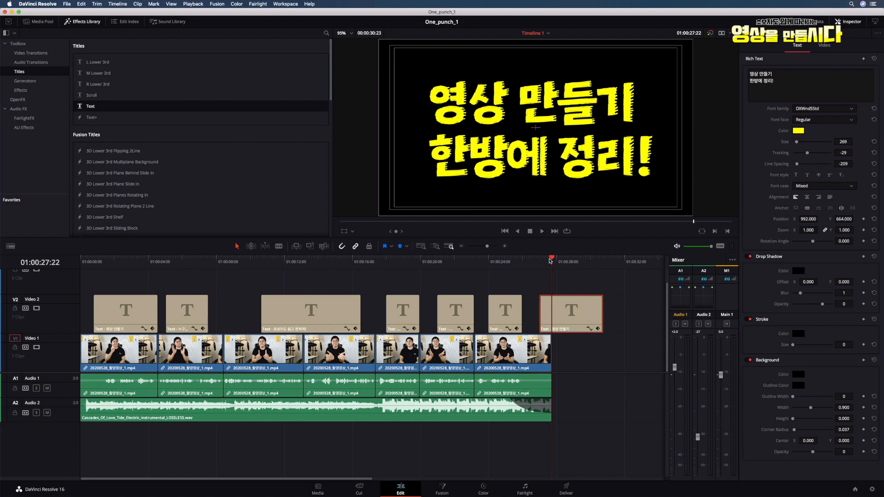
drag(549, 263, 539, 262)
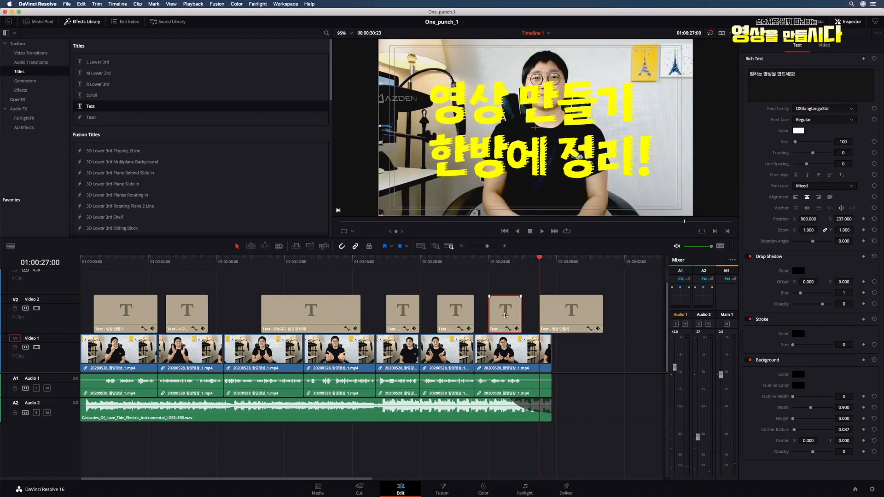
click(573, 262)
key(ctrl+b)
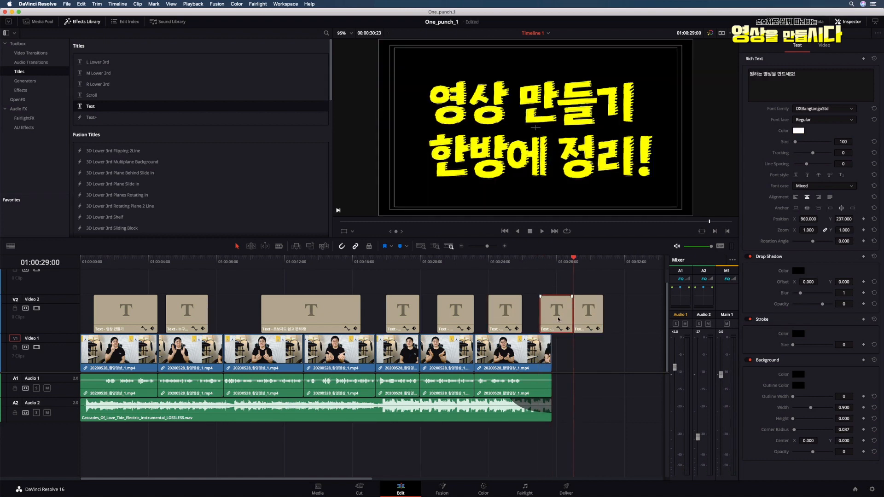
- Undo the split of the yellow end title and stack a copy of the sixth title above it on Video 3 at 01:00:27:00
key(ctrl+z)
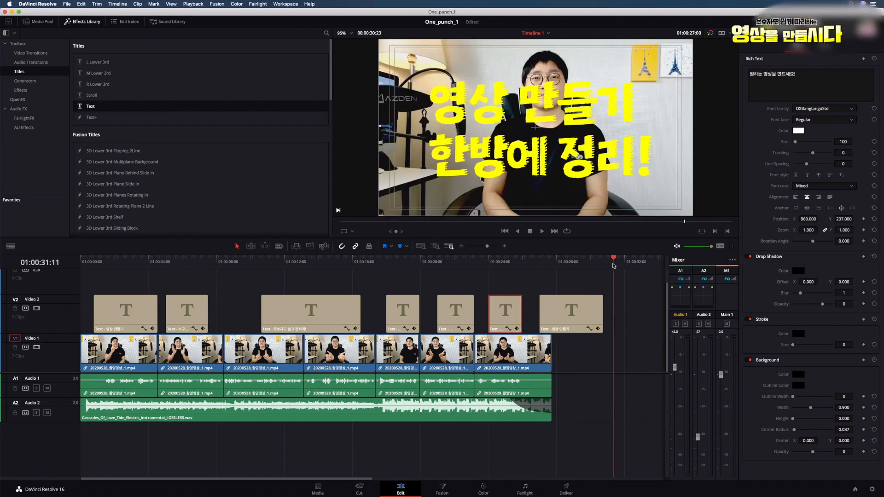
key(Down)
key(Down)
key(ctrl+v)
drag(614, 281, 551, 282)
key(Up)
key(Up)
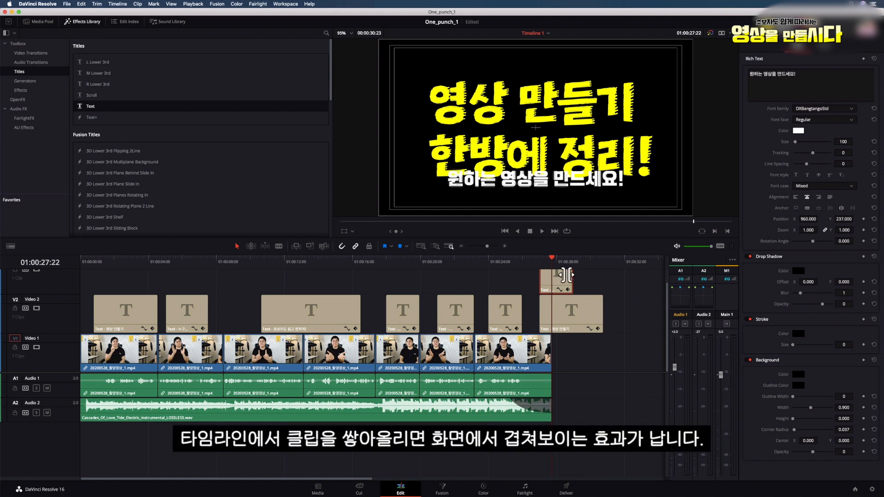
- Replace the stacked title's text with "구독, 좋아요! 부탁 드려요!"
triple_click(805, 85)
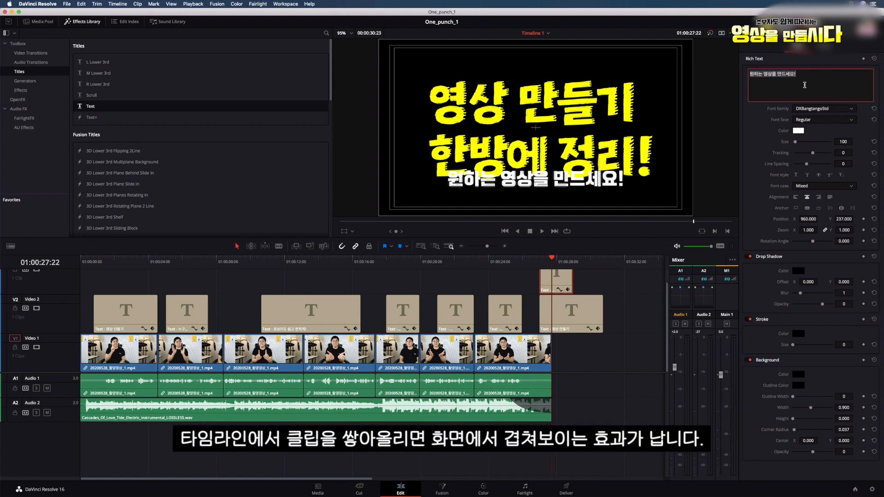
click(575, 220)
triple_click(781, 90)
text(구독과)
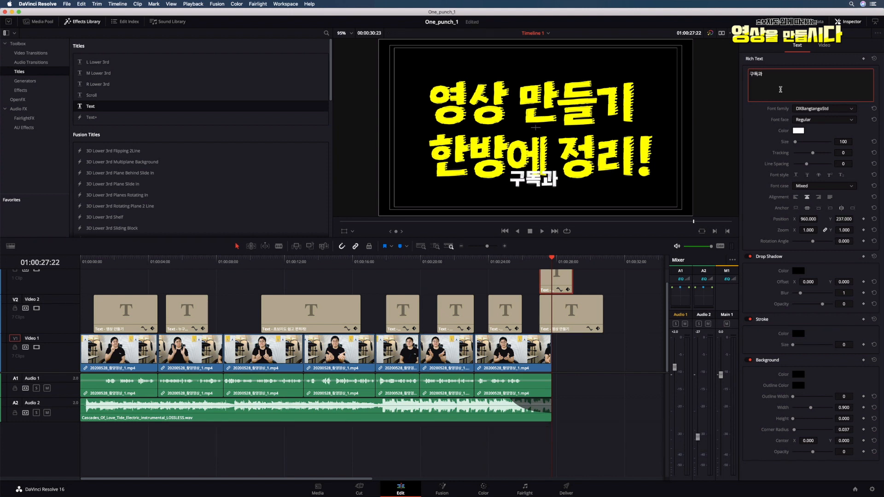
key(BackSpace)
text(,)
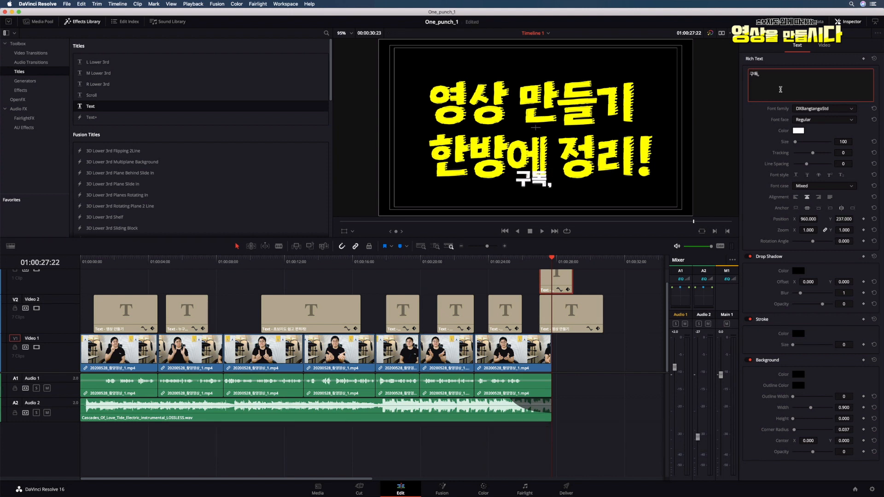
text( 좋아요! 부탁 드려요)
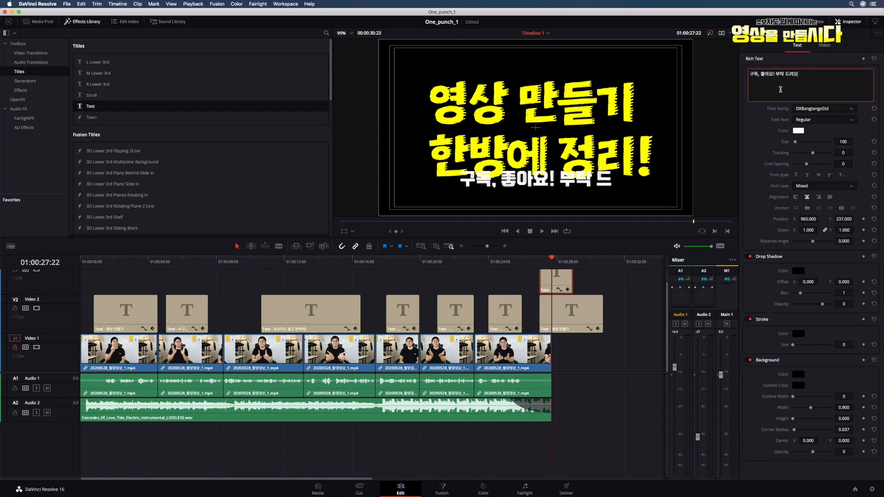
text(!)
- Set the subscribe title's font size to 78 and its Y position to 139 so it sits below the yellow text
drag(810, 87, 750, 99)
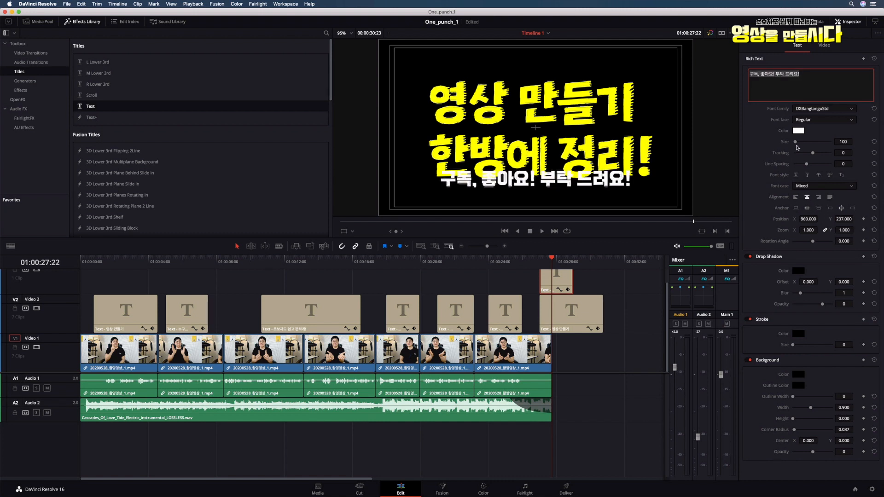
drag(796, 144, 796, 144)
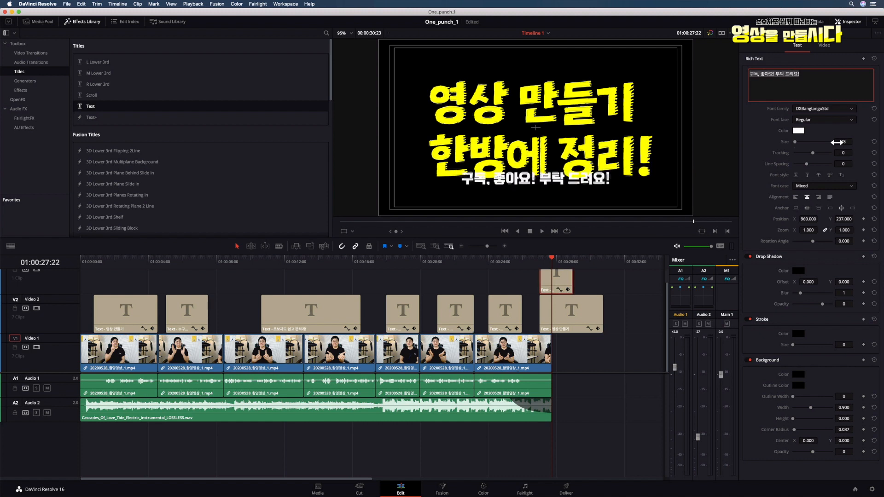
drag(845, 219, 831, 219)
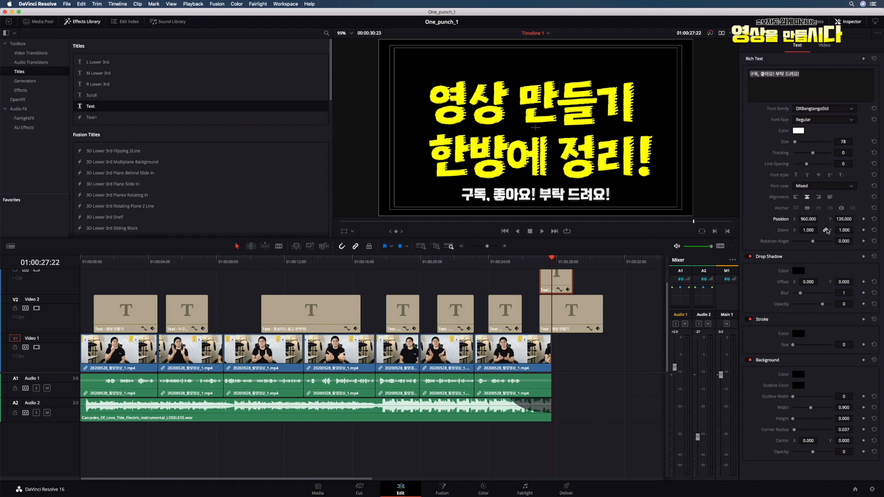
- Add a Cross Dissolve video transition to the end of the last video clip
click(544, 261)
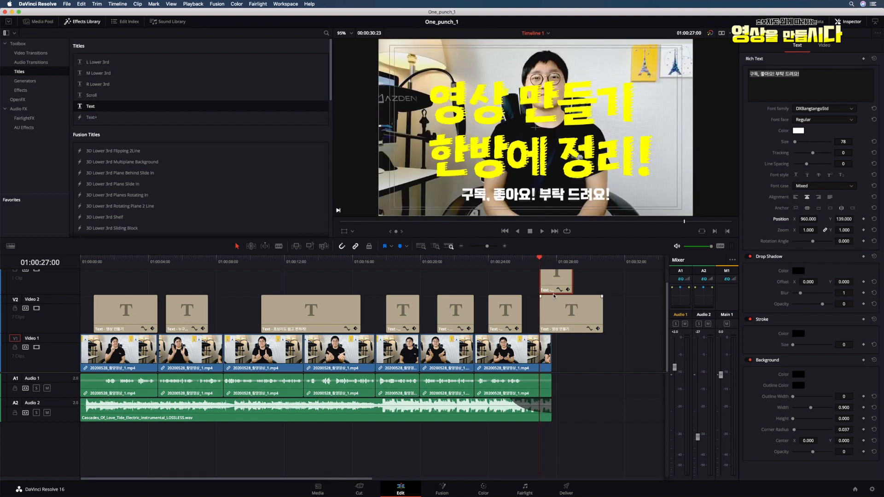
click(548, 345)
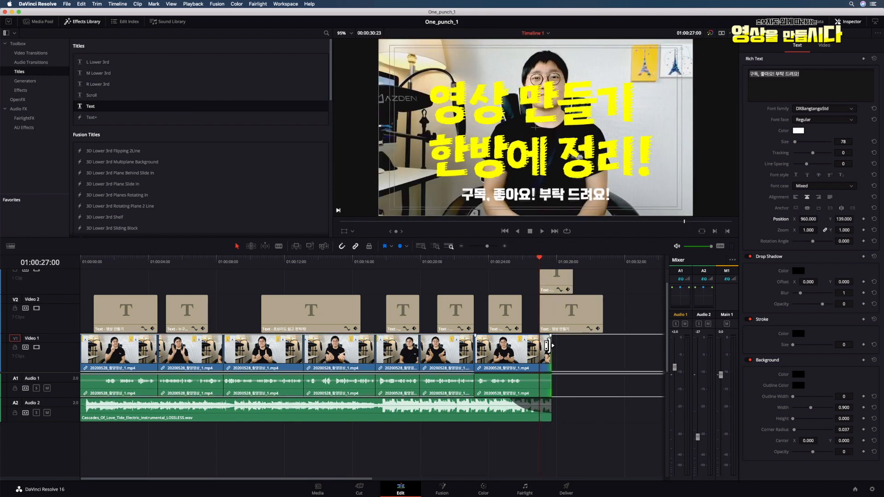
click(21, 91)
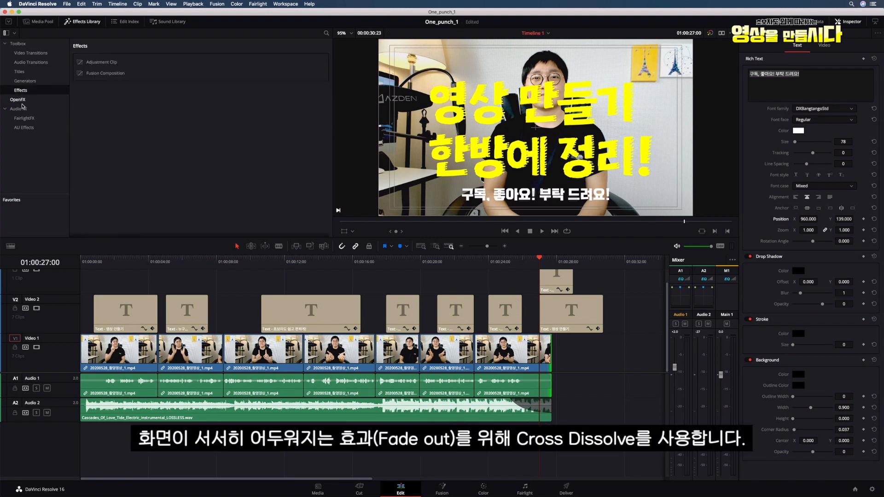
click(28, 53)
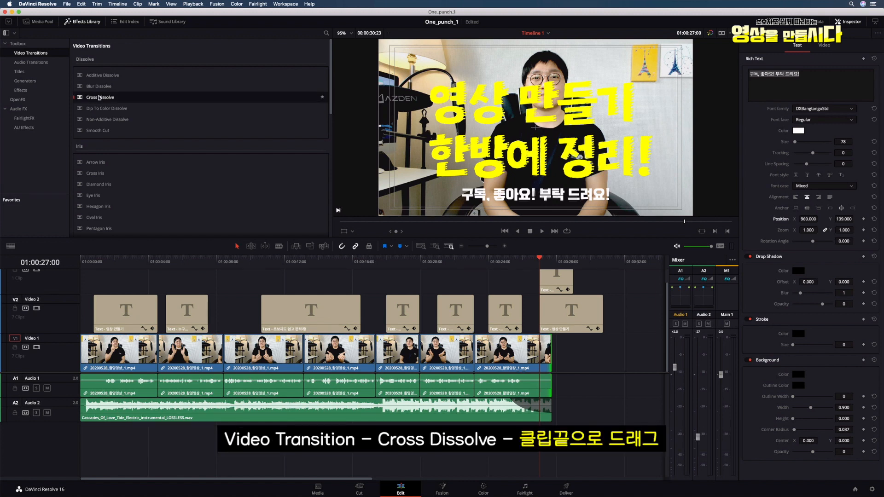
drag(99, 98, 539, 347)
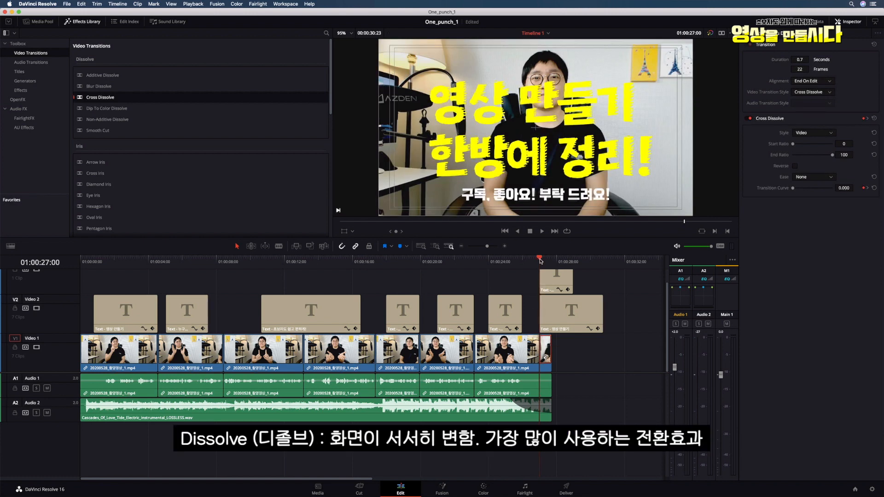
- Adjust the ends of both stacked end titles and the music clip to 01:00:30:00
drag(545, 261, 590, 306)
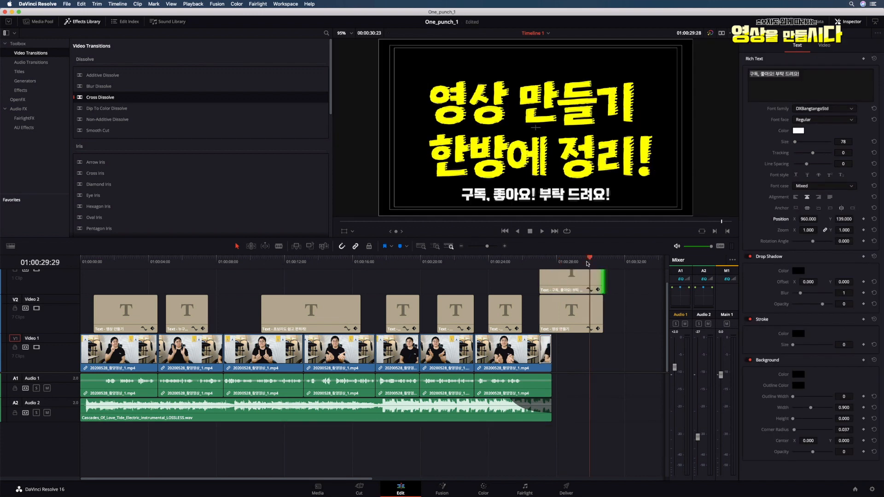
click(596, 261)
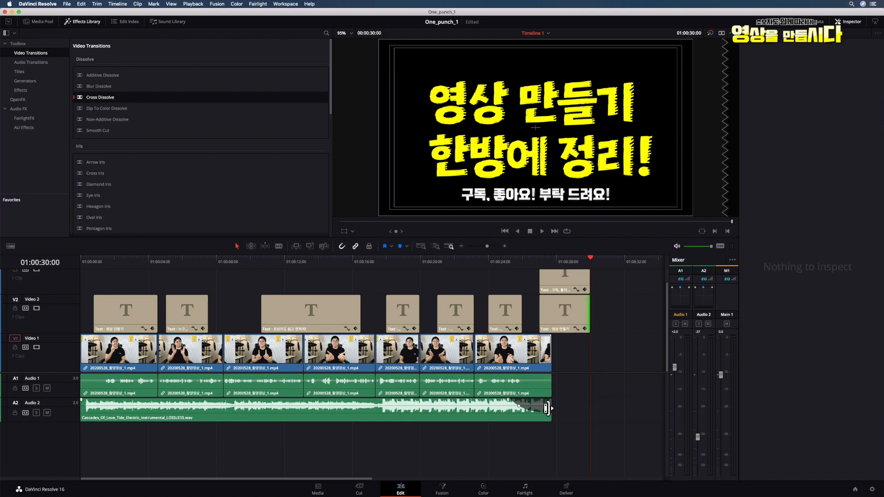
drag(548, 412, 590, 411)
- Play back the ending to check the dissolve, the stacked titles and the music fade
drag(566, 263, 522, 276)
key(space)
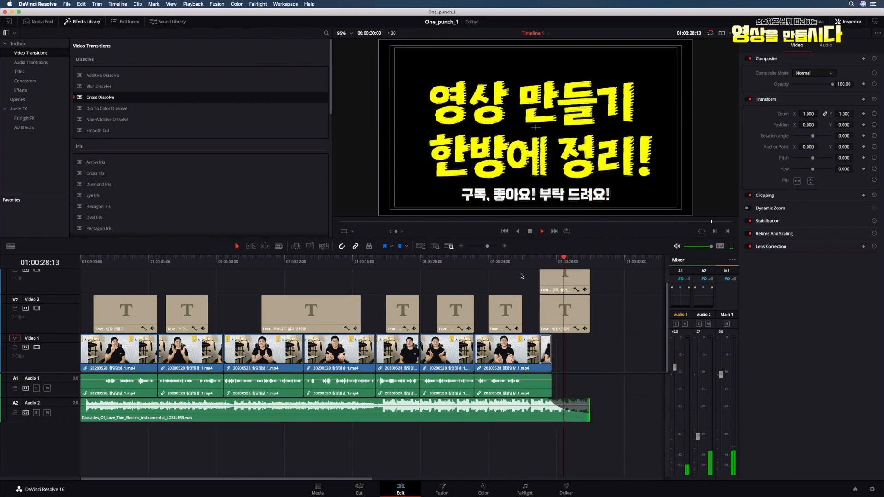
key(space)
drag(548, 267, 588, 269)
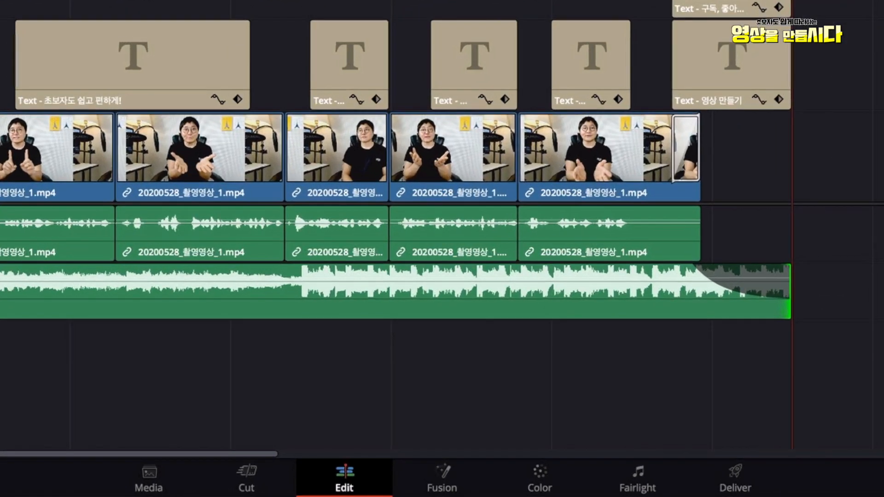
- Go to the Deliver page and set up the render with the YouTube 1080p preset and the file name One_Punch_1
click(483, 490)
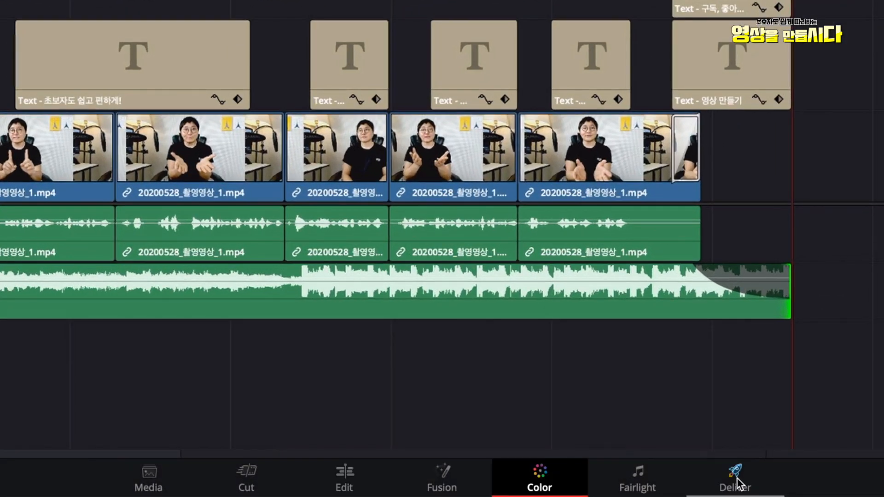
click(568, 488)
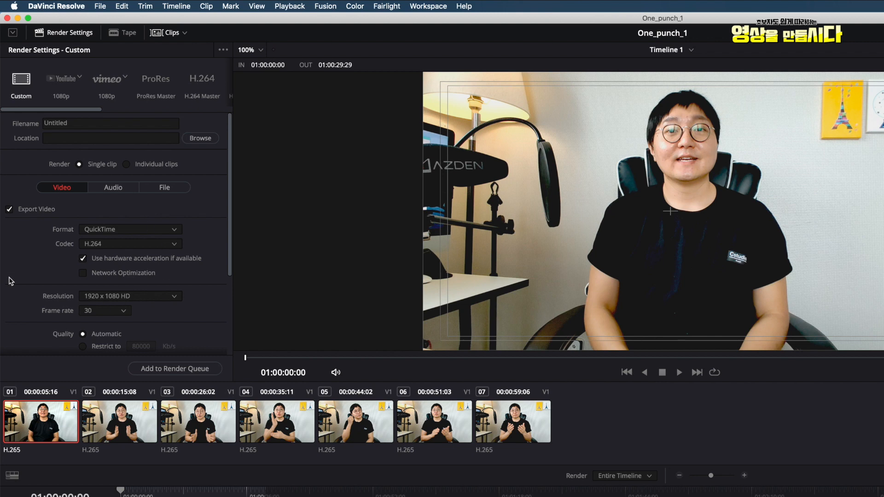
scroll(129, 203, down, 4)
scroll(128, 202, up, 4)
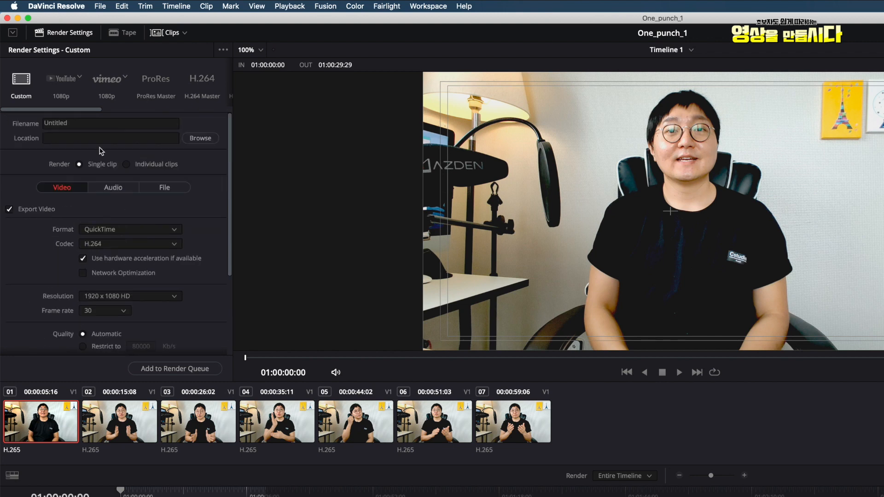
click(63, 79)
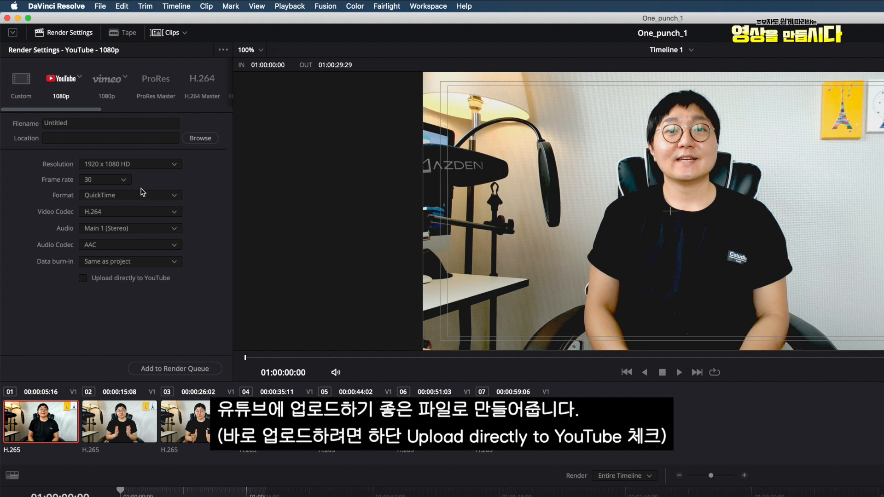
click(86, 123)
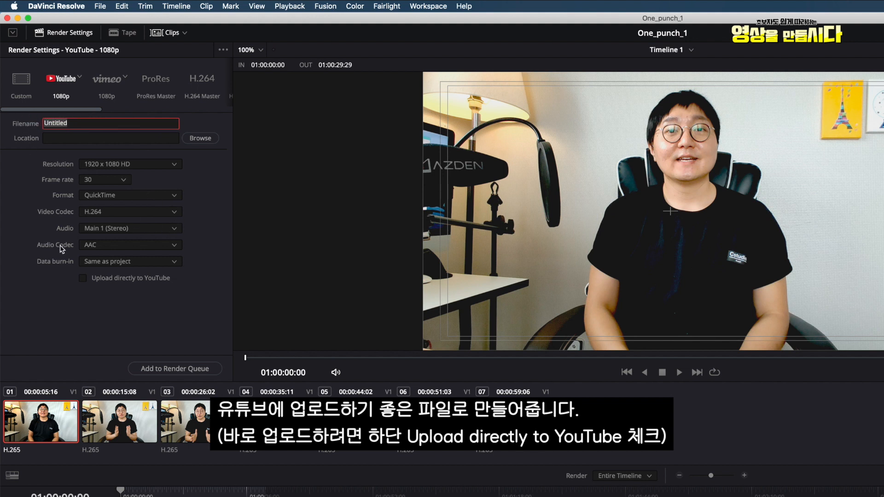
text(One_Punch_1)
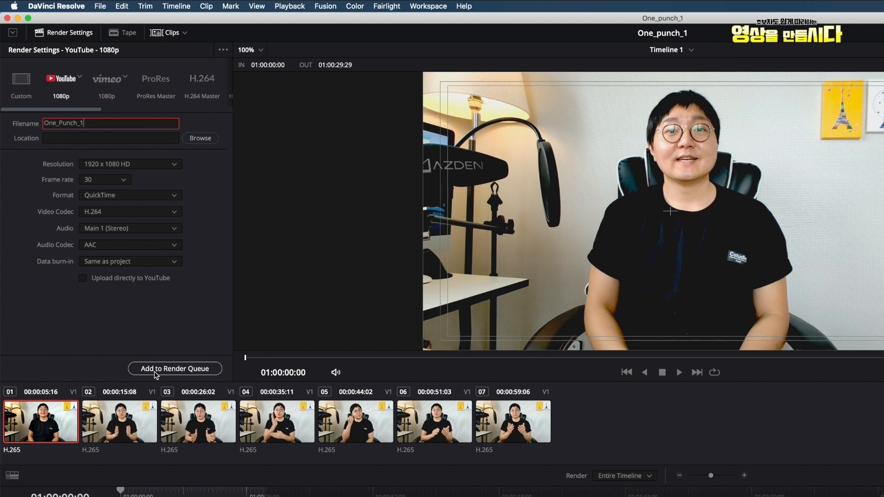
- Add the job to the render queue with the 누구나TV folder as destination and start the render
click(179, 369)
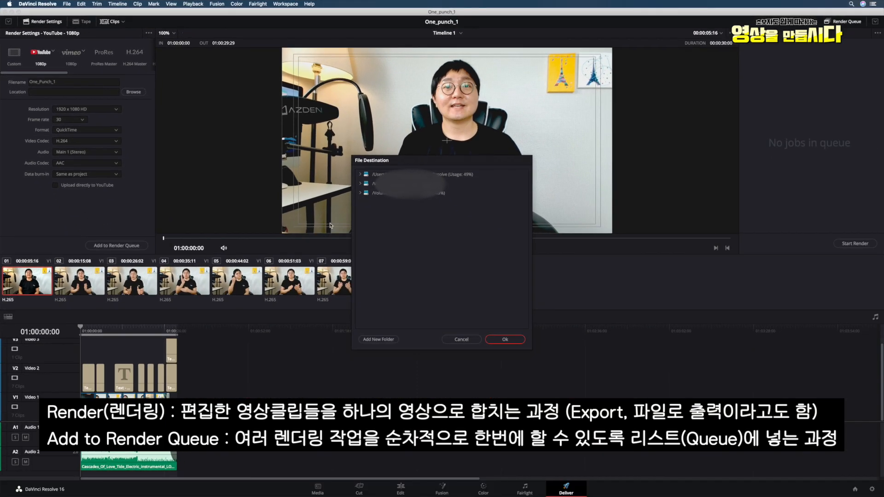
click(360, 193)
click(395, 305)
click(505, 340)
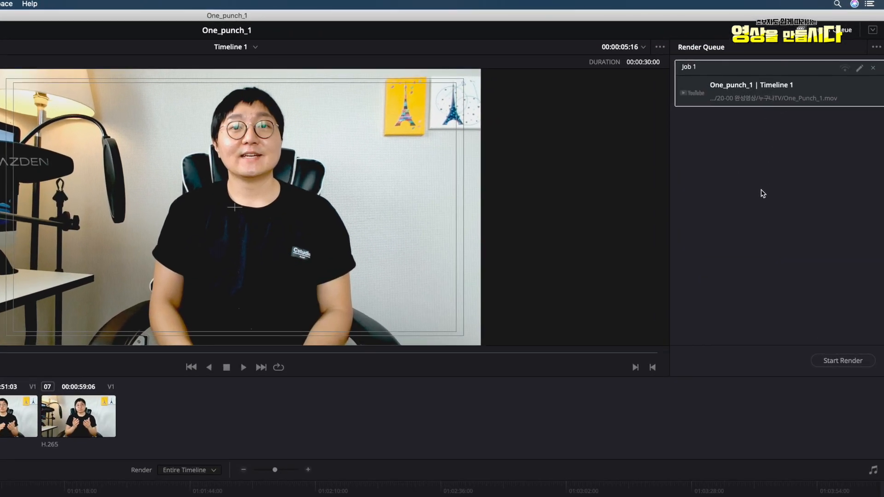
click(837, 361)
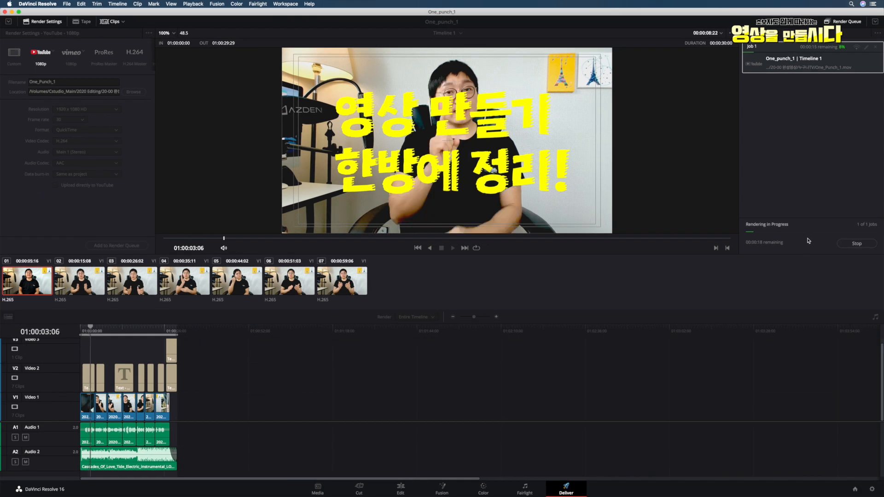